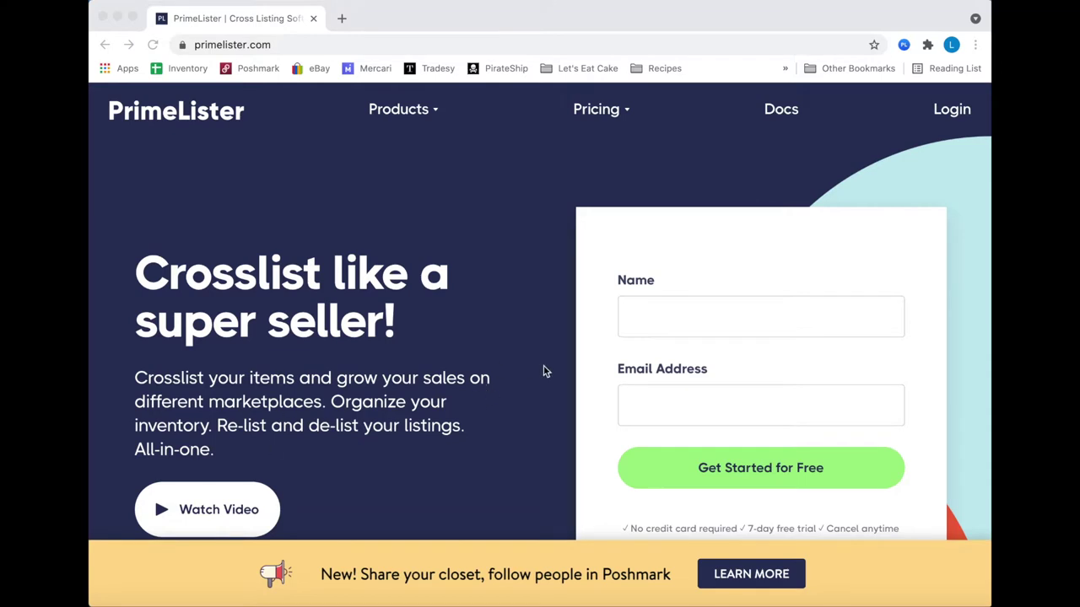
# - Enter the full name and e-mail address to begin PrimeLister sign-up
pyautogui.click(698, 323)
pyautogui.click(698, 323)
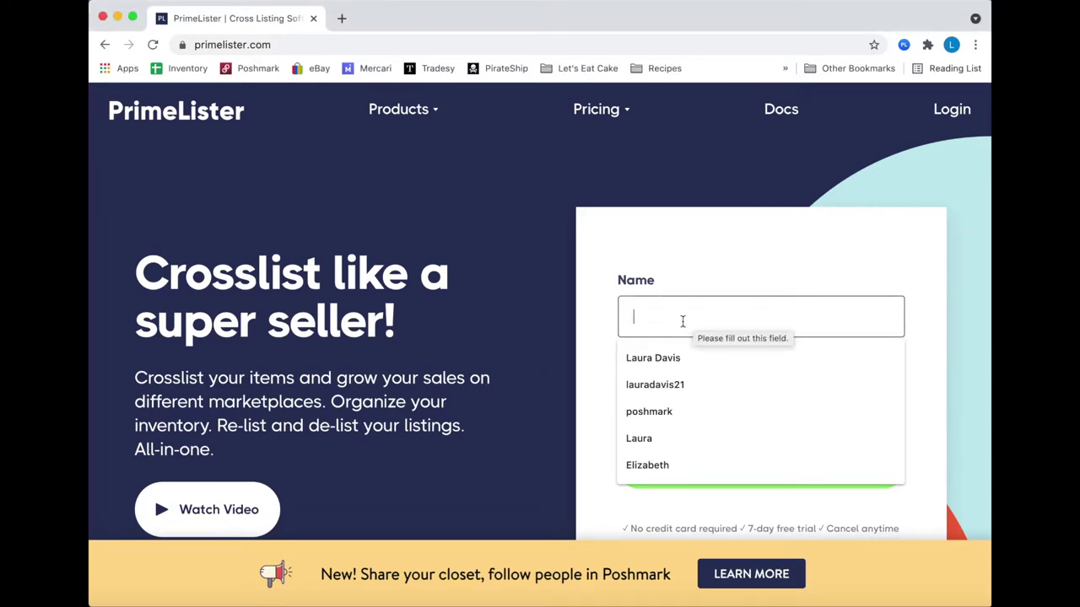
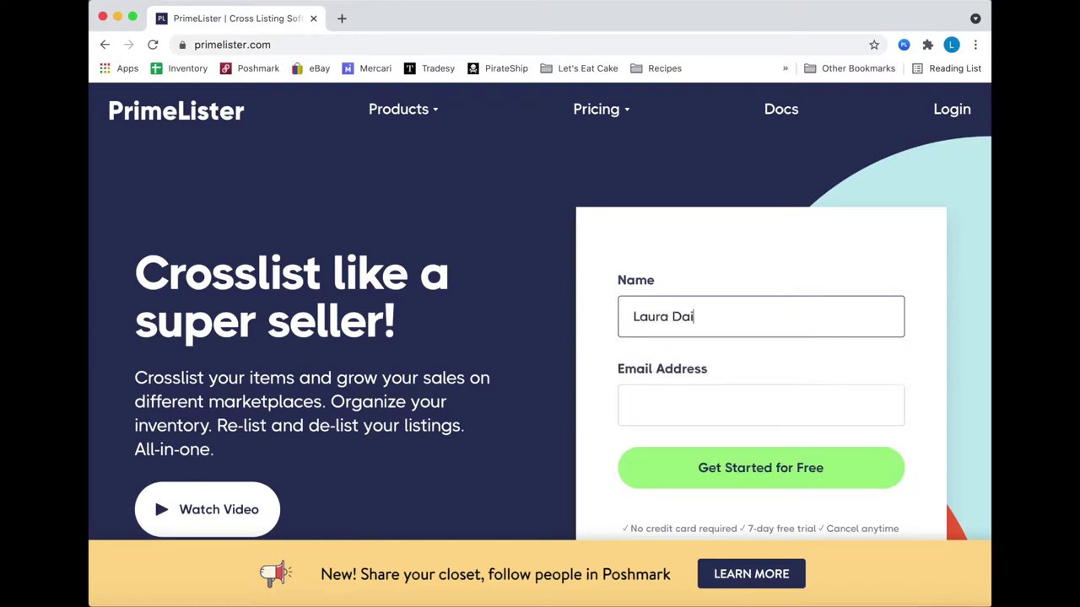
pyautogui.press('Tab')
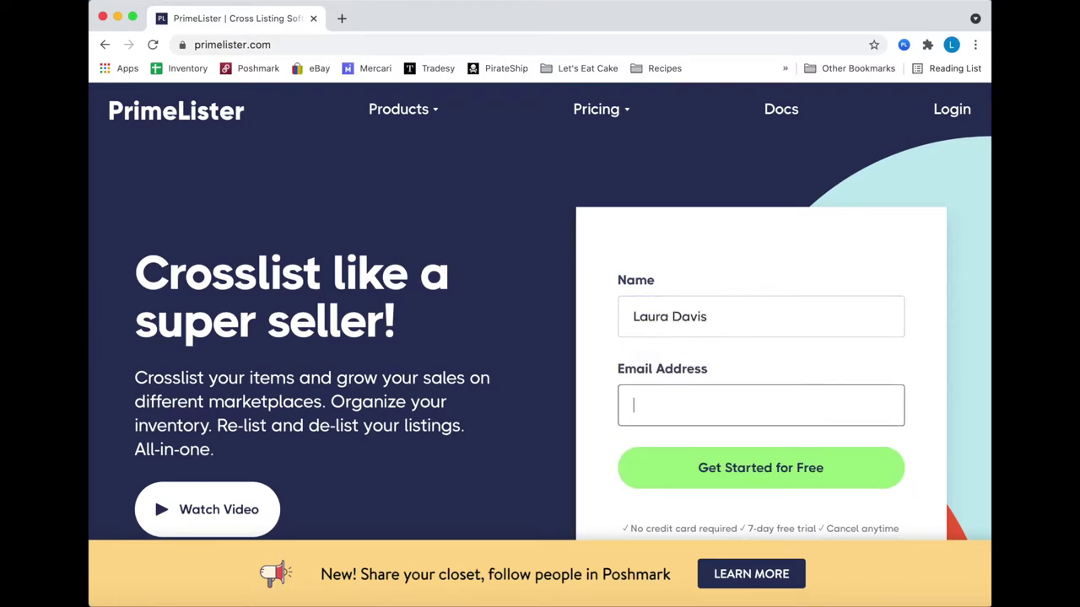
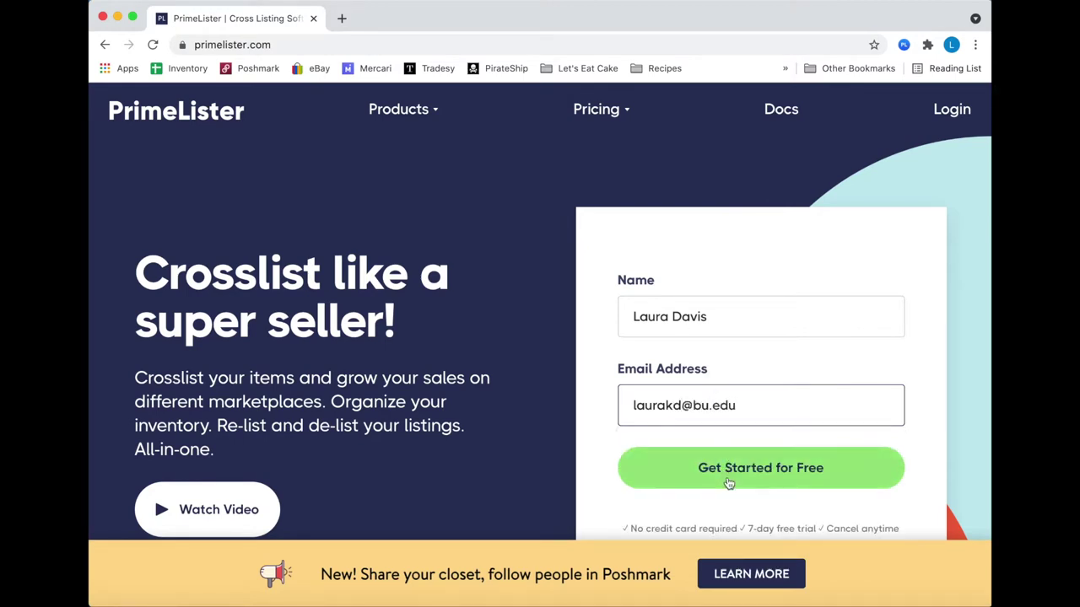
pyautogui.click(729, 484)
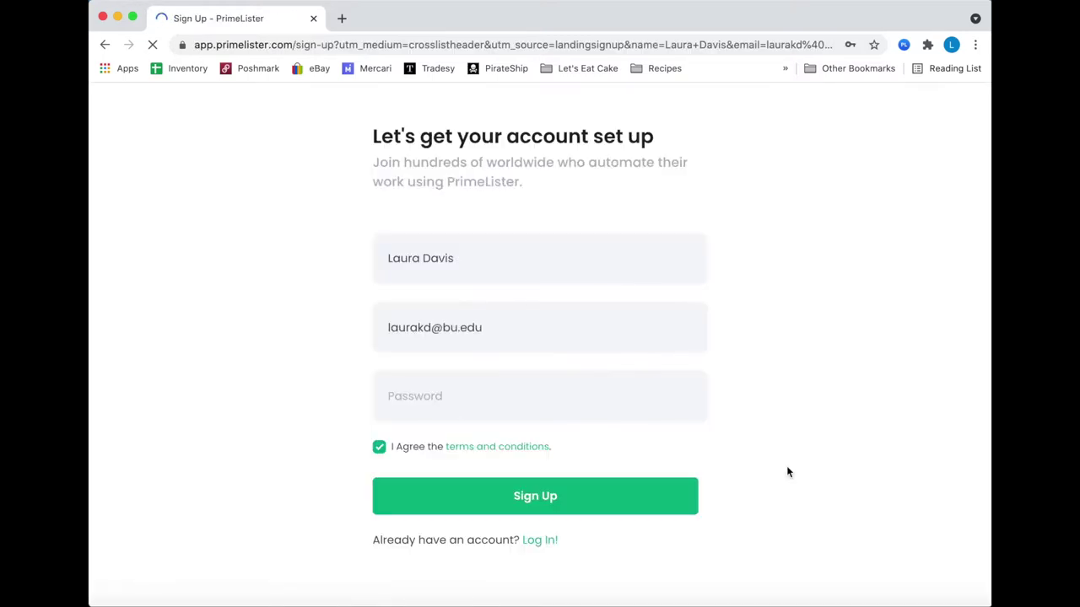
# - Enter the account password, accept the terms, and create the account
pyautogui.click(442, 401)
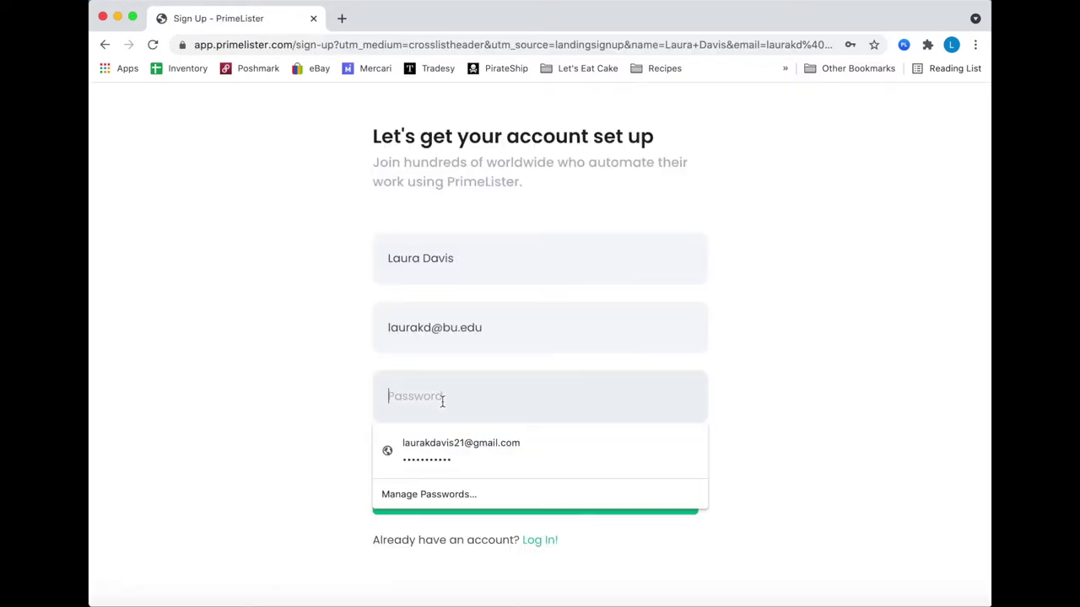
pyautogui.write('••••••••••')
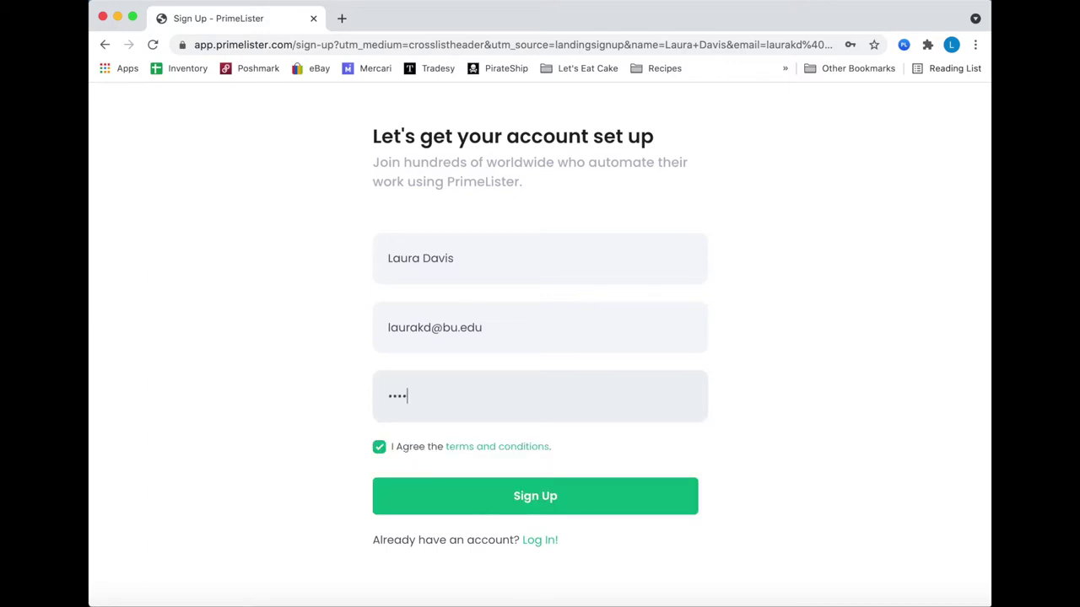
pyautogui.write('•')
pyautogui.click(503, 503)
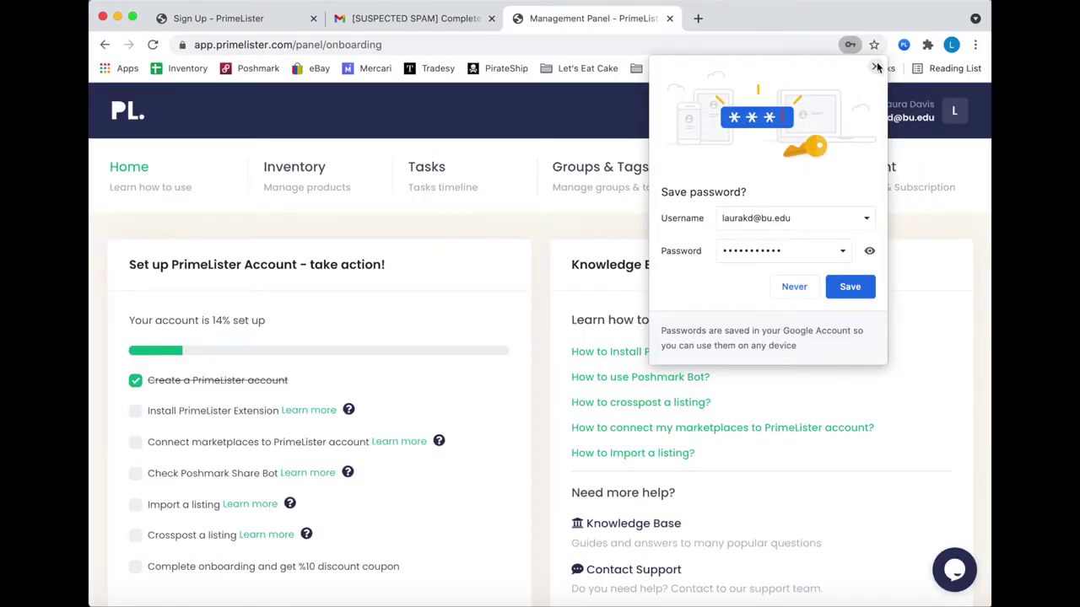
# - Dismiss the save-password prompt and open the guide to installing PrimeLister on Chrome
pyautogui.click(875, 67)
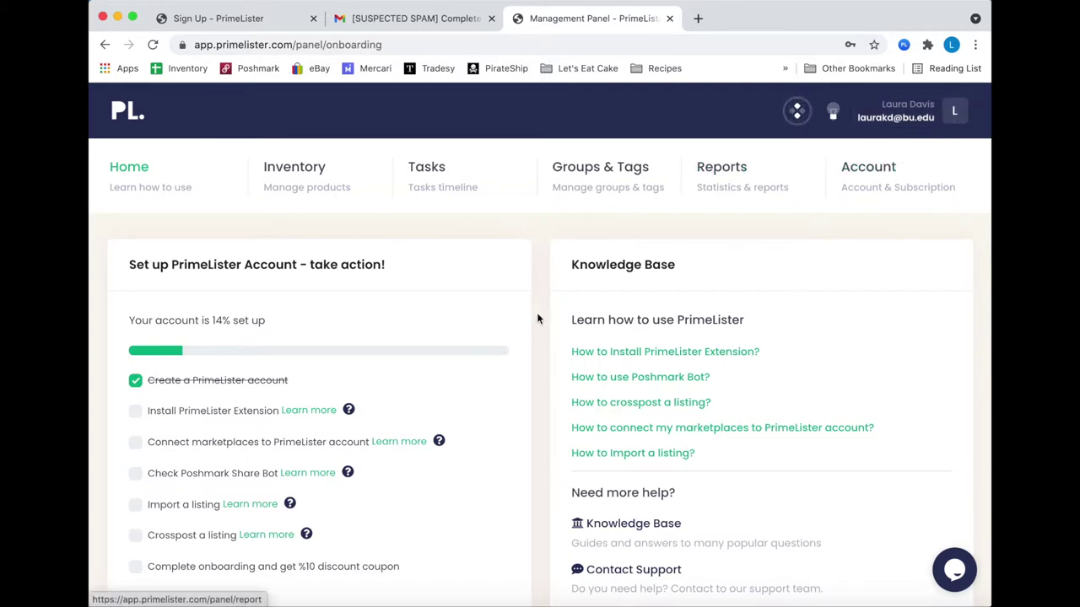
pyautogui.click(272, 413)
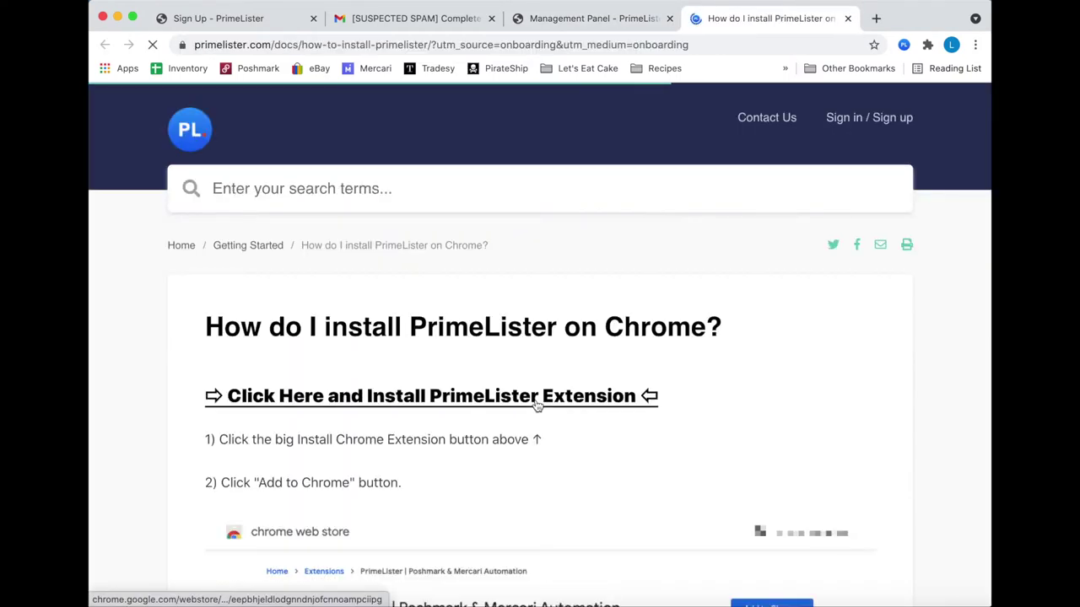
# - Add the PrimeLister extension to Chrome from its Web Store page
pyautogui.click(378, 405)
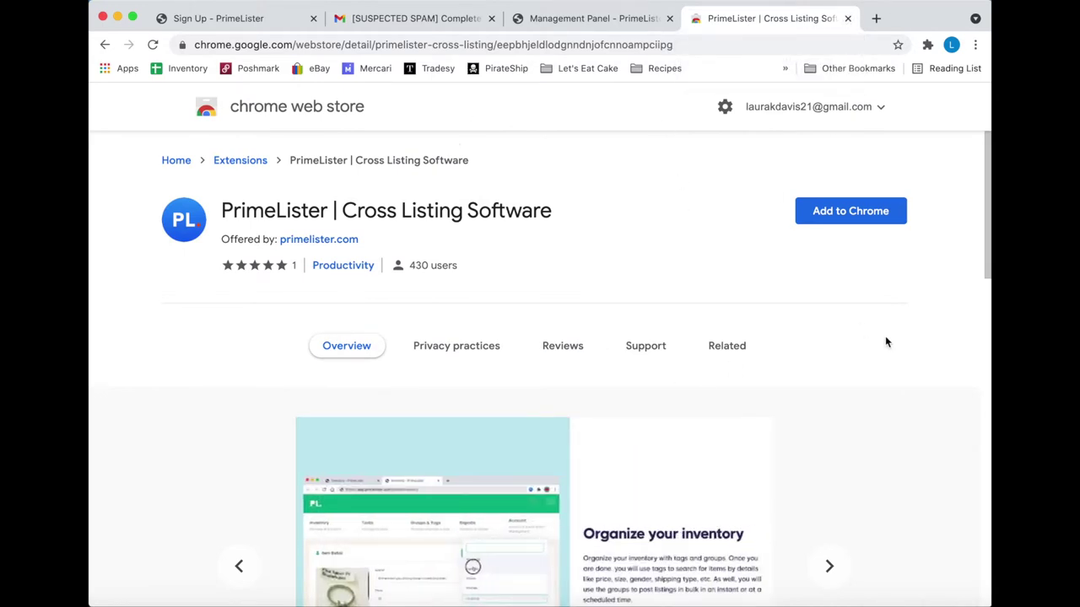
pyautogui.click(852, 212)
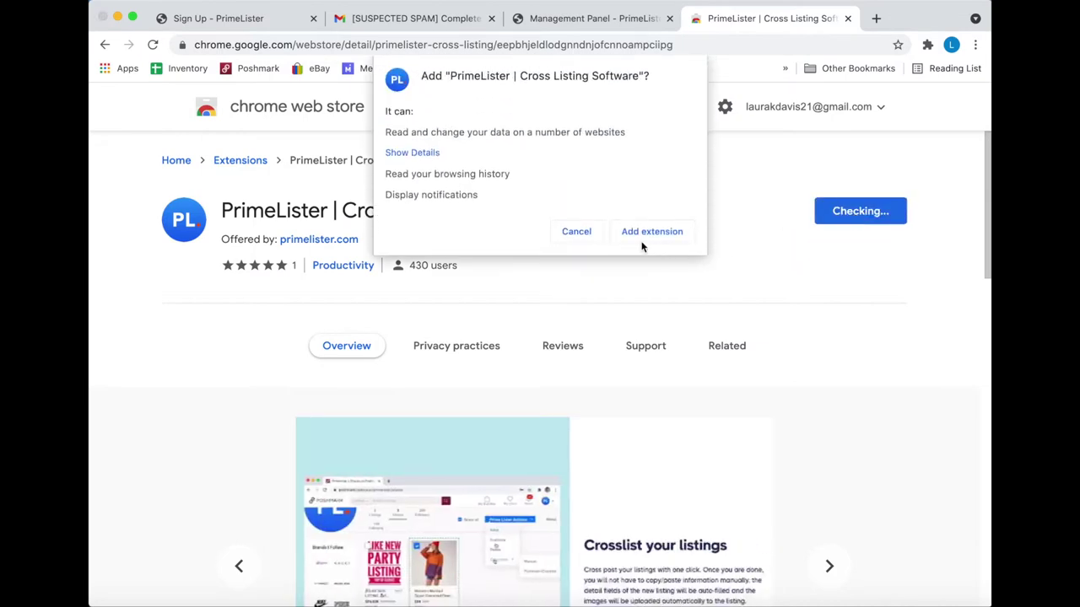
pyautogui.click(640, 238)
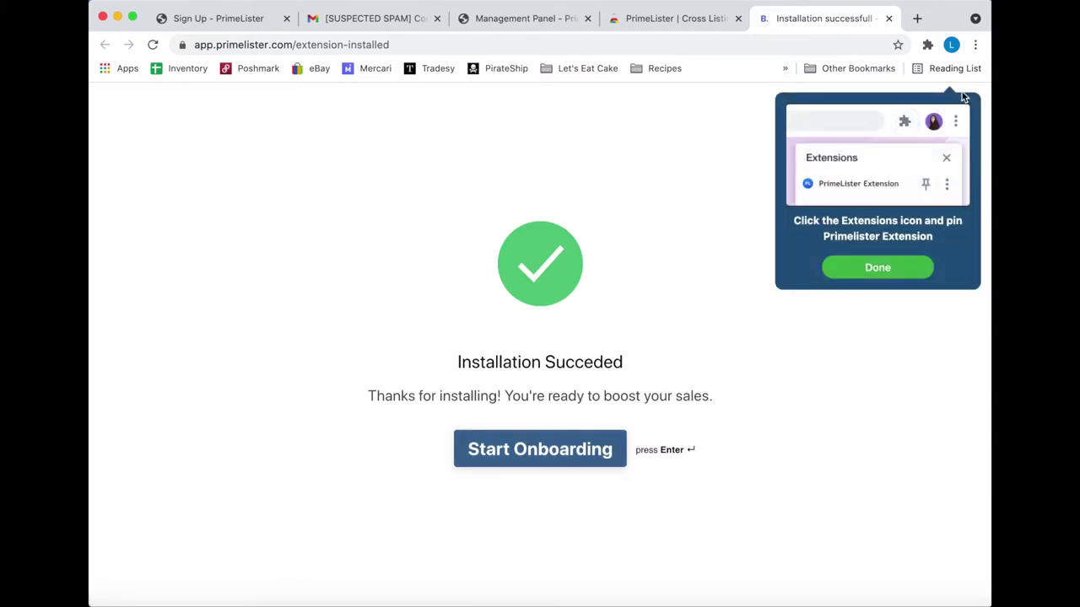
# - Pin PrimeLister to the browser toolbar and dismiss the pinning tutorial
pyautogui.click(927, 45)
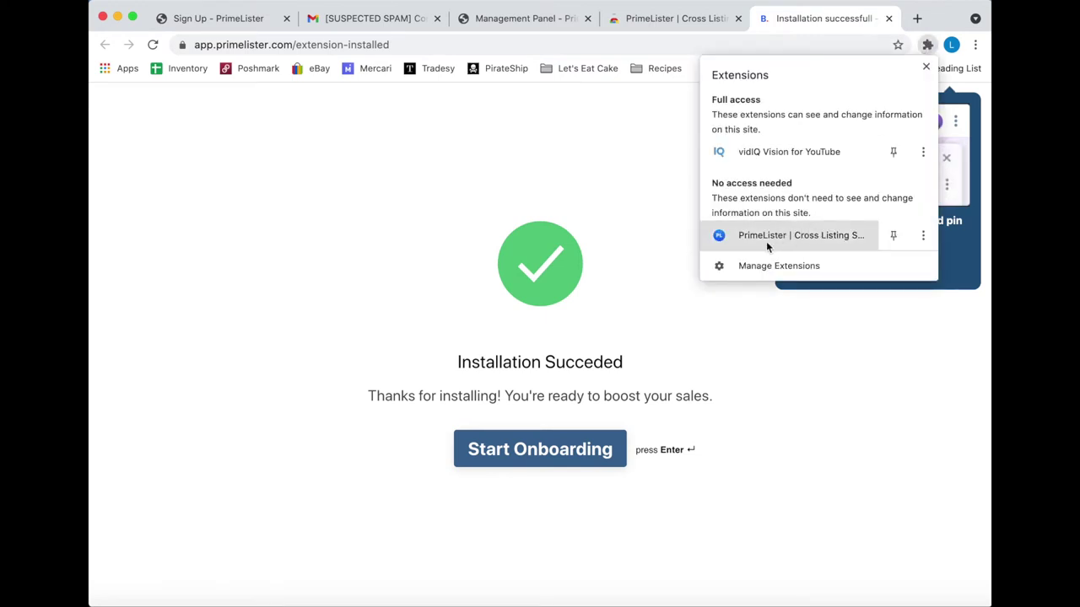
pyautogui.click(923, 236)
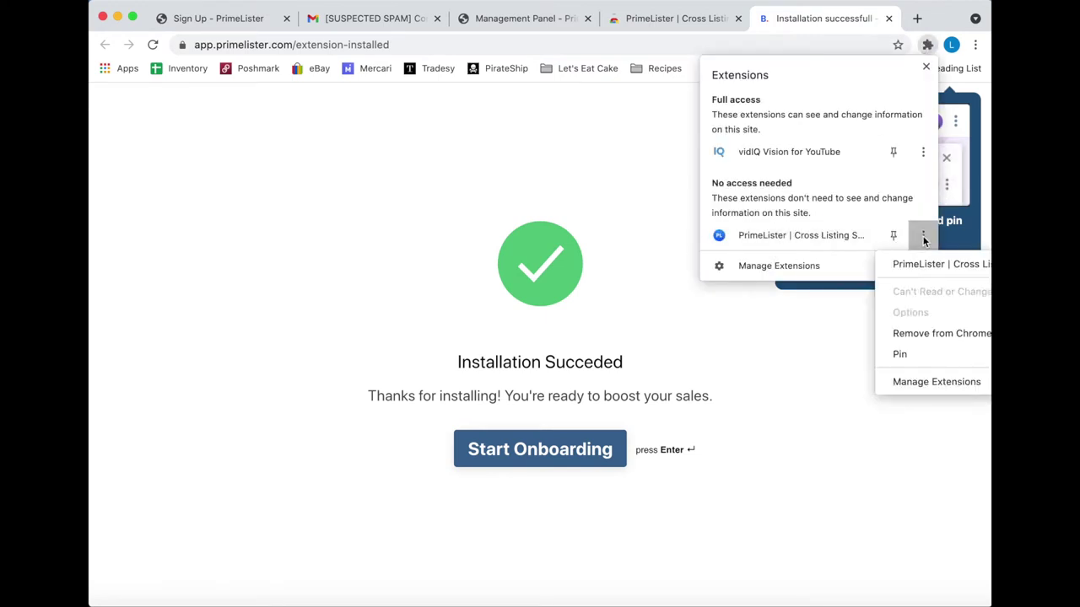
pyautogui.click(919, 353)
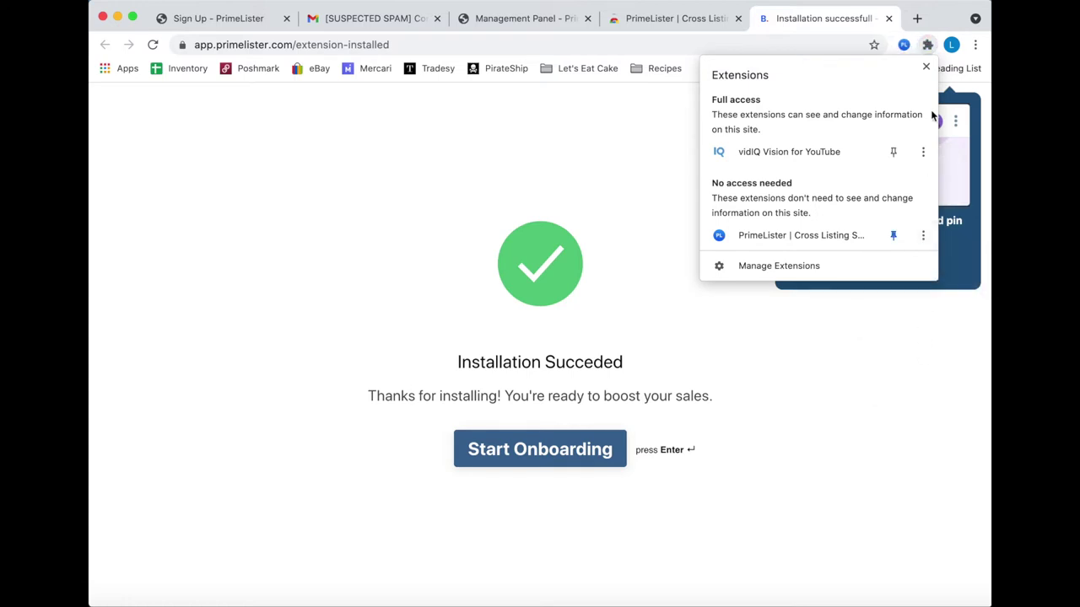
pyautogui.click(903, 46)
pyautogui.click(712, 234)
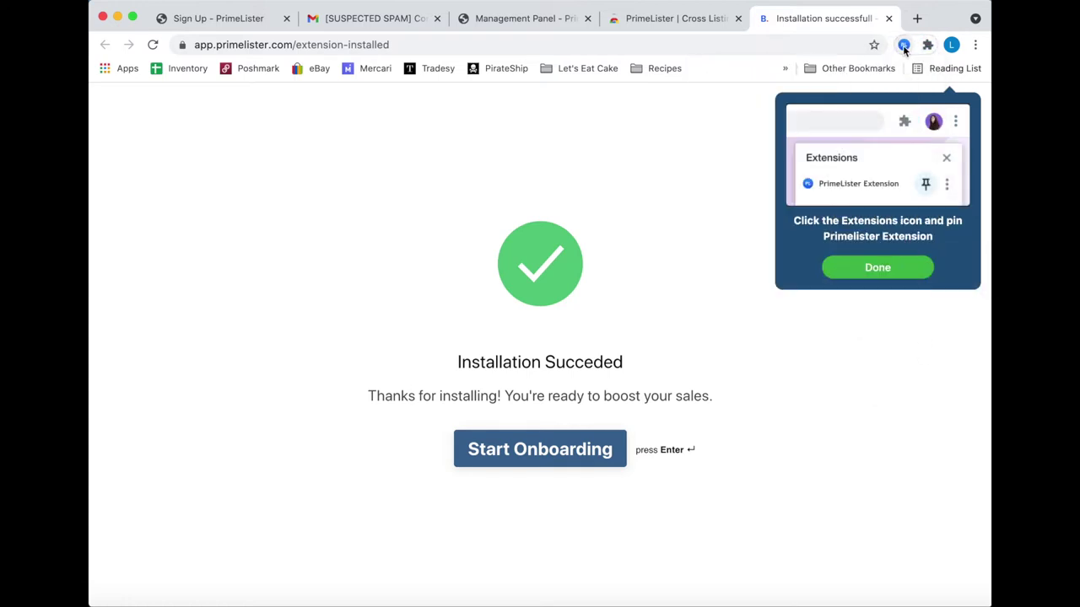
pyautogui.click(859, 266)
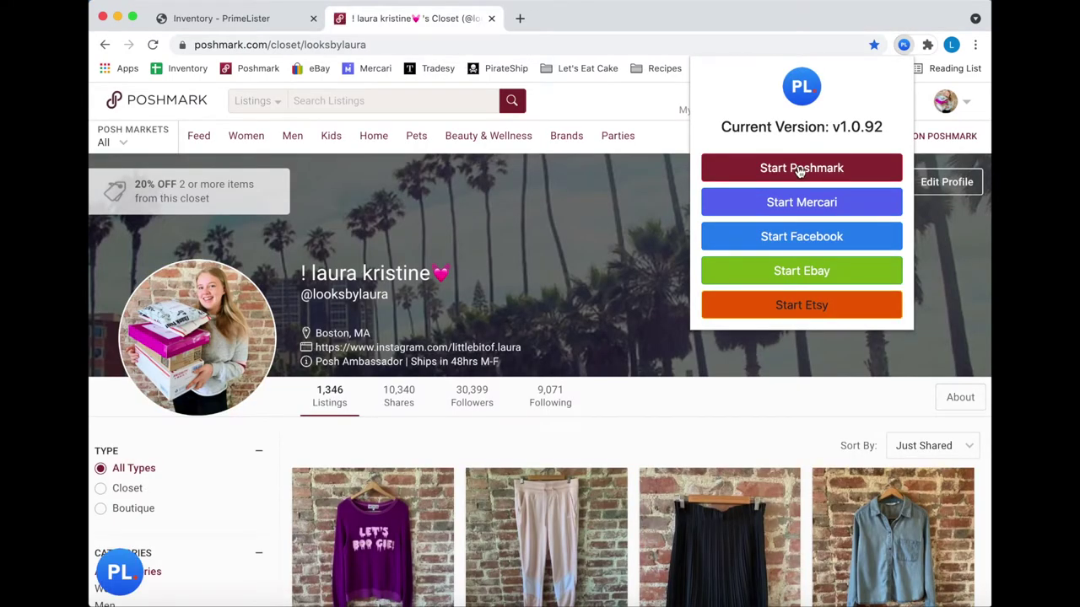
# - Start PrimeLister on Poshmark, then on the eBay home page
pyautogui.click(799, 168)
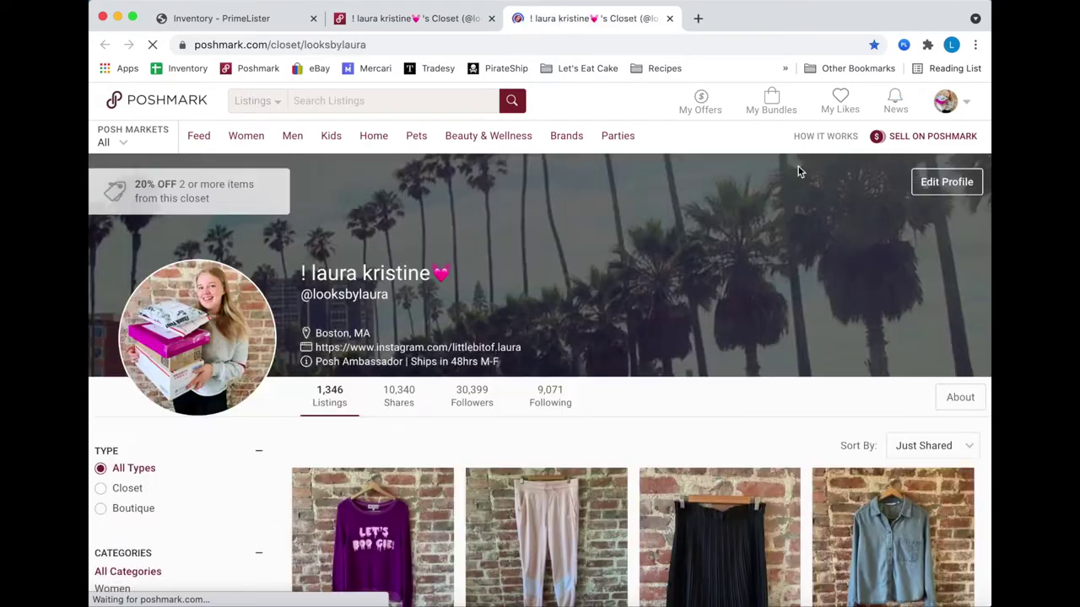
pyautogui.click(904, 45)
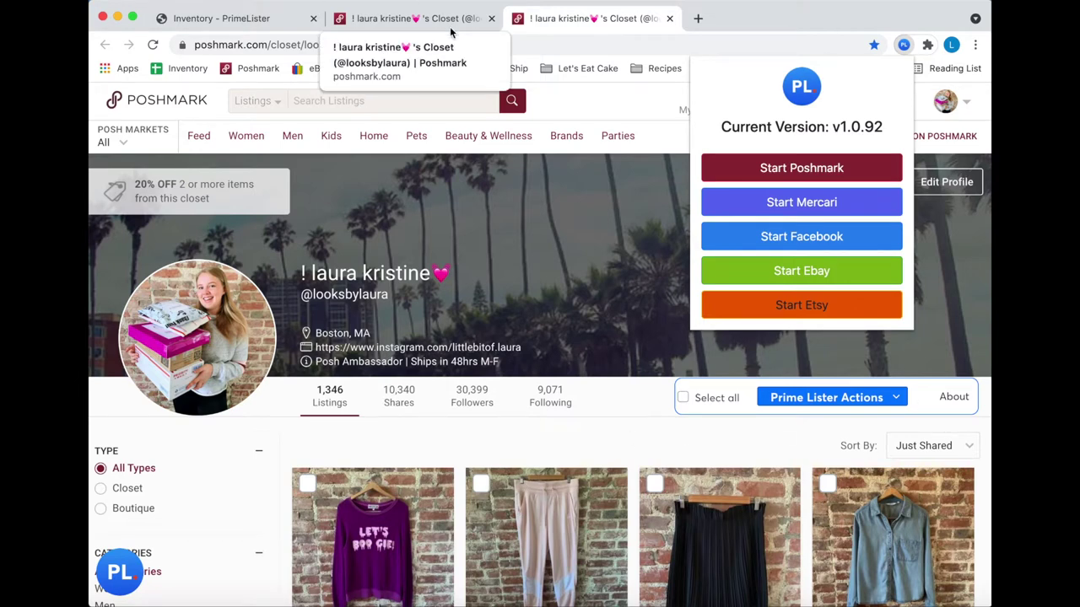
pyautogui.click(698, 17)
pyautogui.click(313, 68)
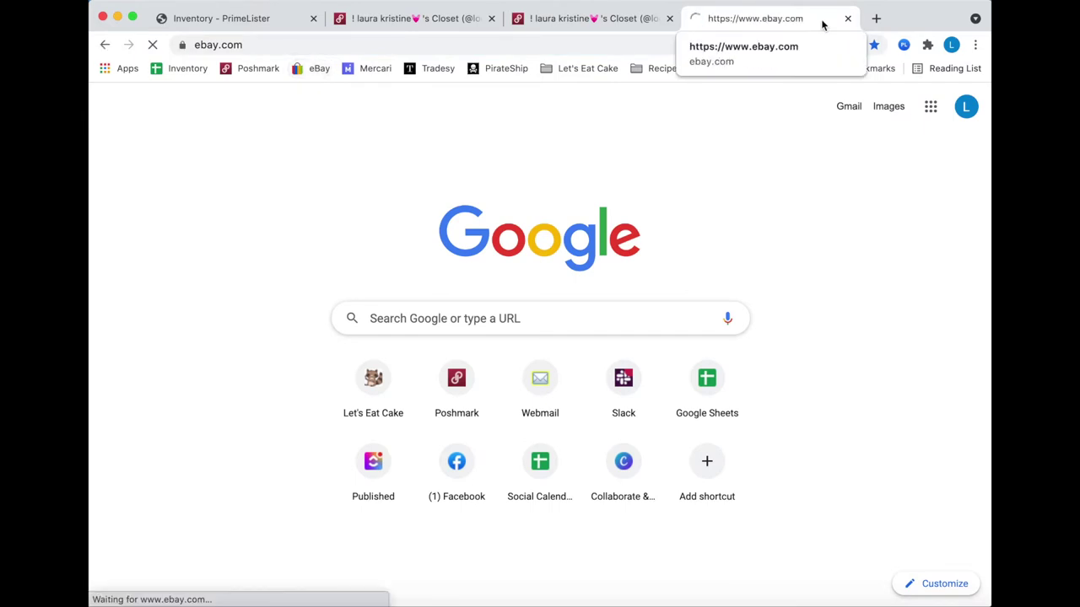
pyautogui.click(904, 45)
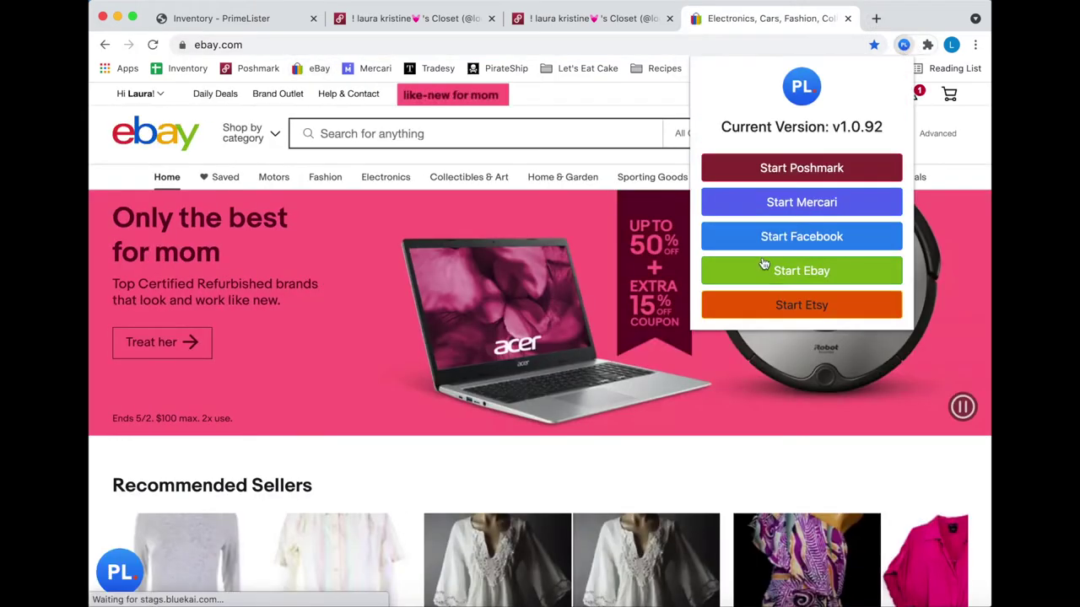
pyautogui.click(802, 272)
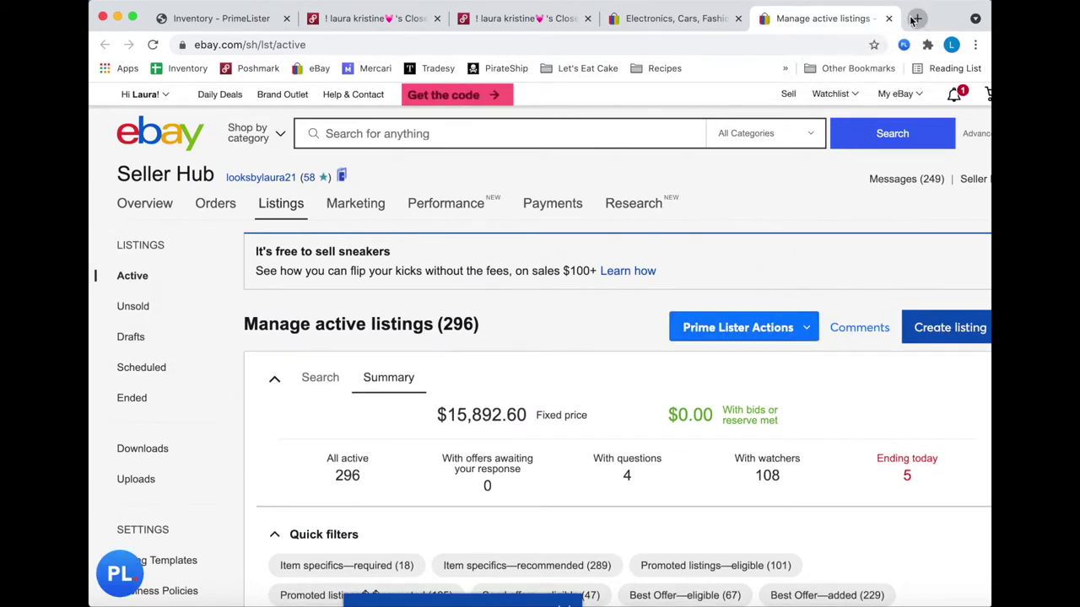
# - Start PrimeLister on Mercari and return to the Poshmark closet
pyautogui.press('super+t')
pyautogui.click(361, 70)
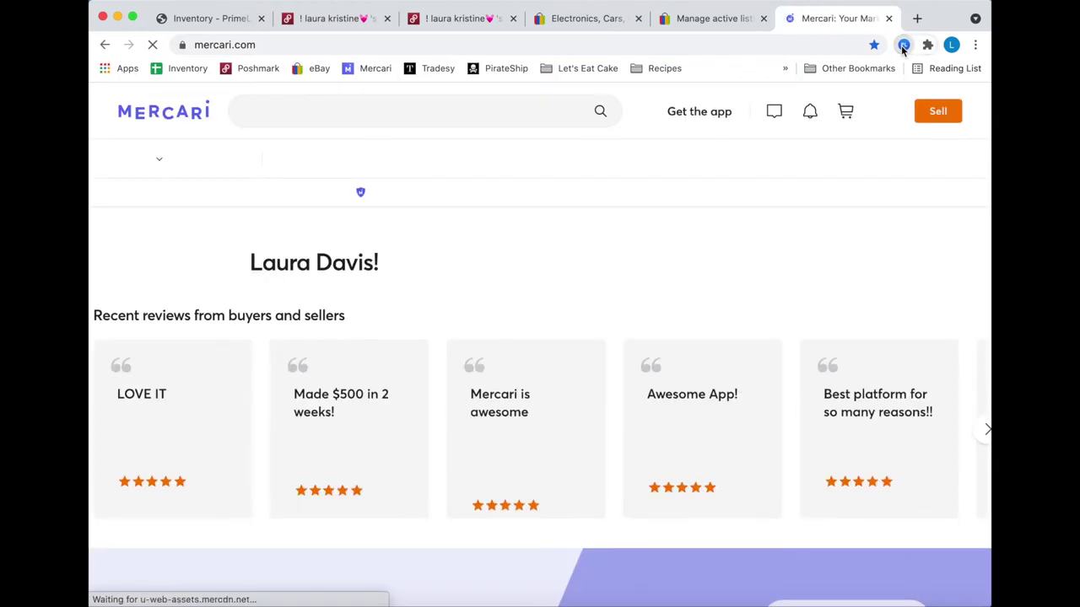
pyautogui.click(902, 46)
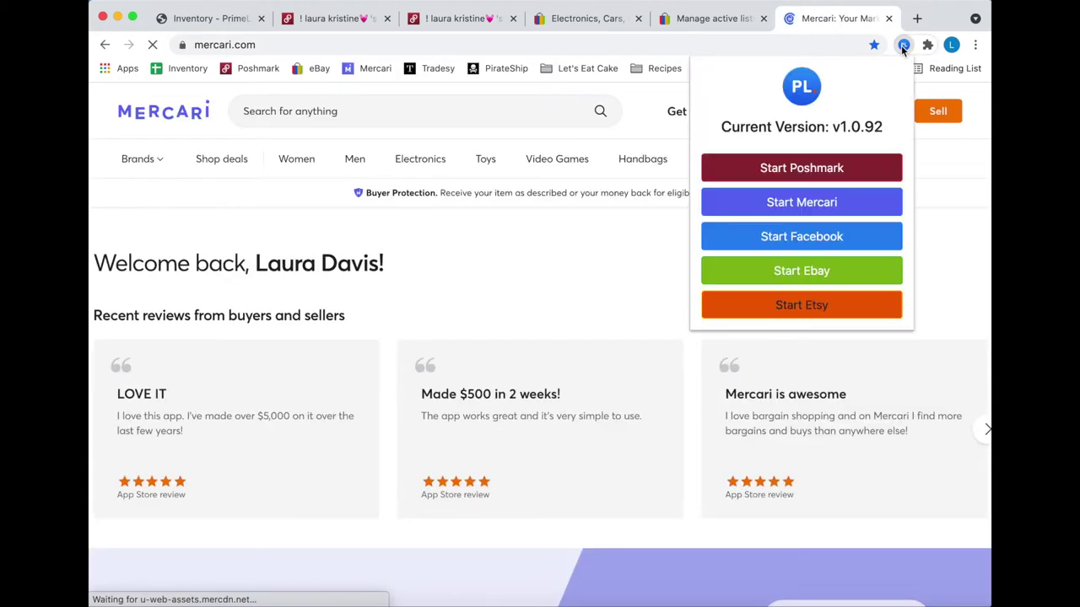
pyautogui.click(839, 204)
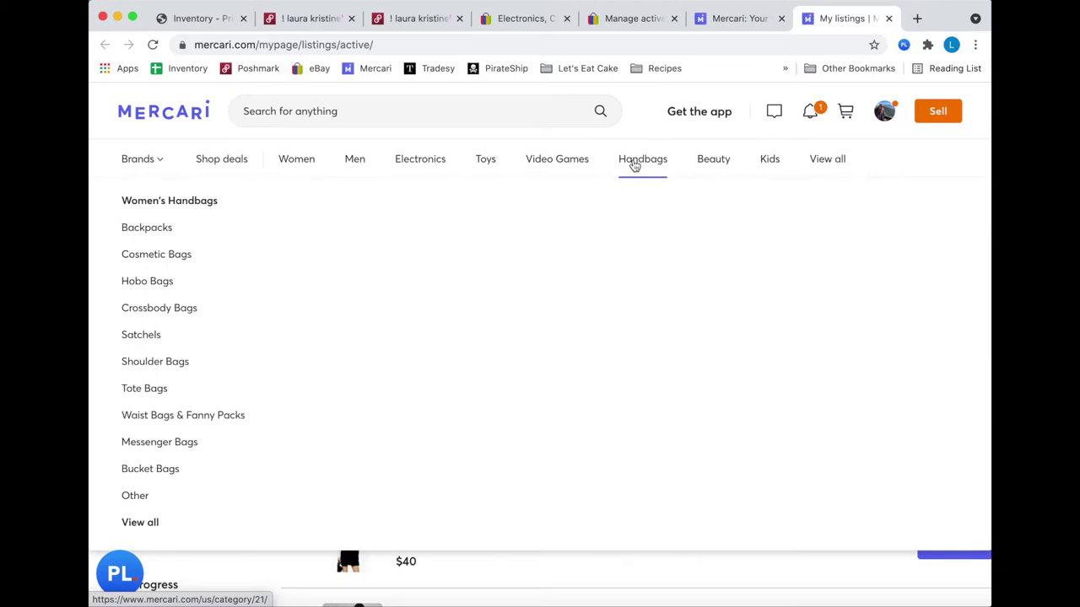
pyautogui.click(388, 19)
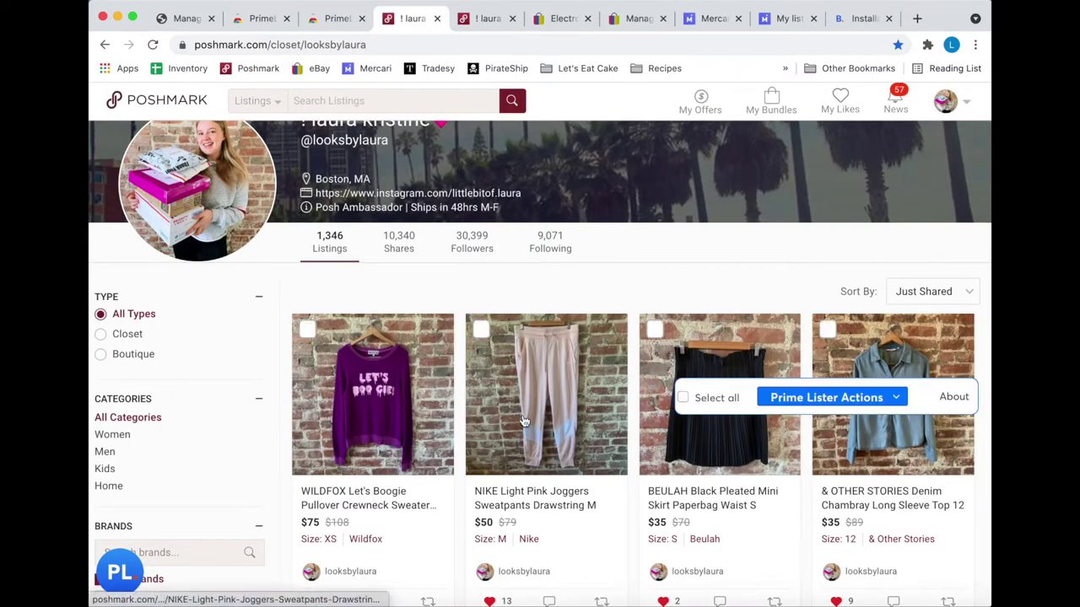
# - Relist the WILDFOX Let's Boogie crewneck sweater now through Prime Lister Actions
pyautogui.click(309, 329)
pyautogui.click(795, 405)
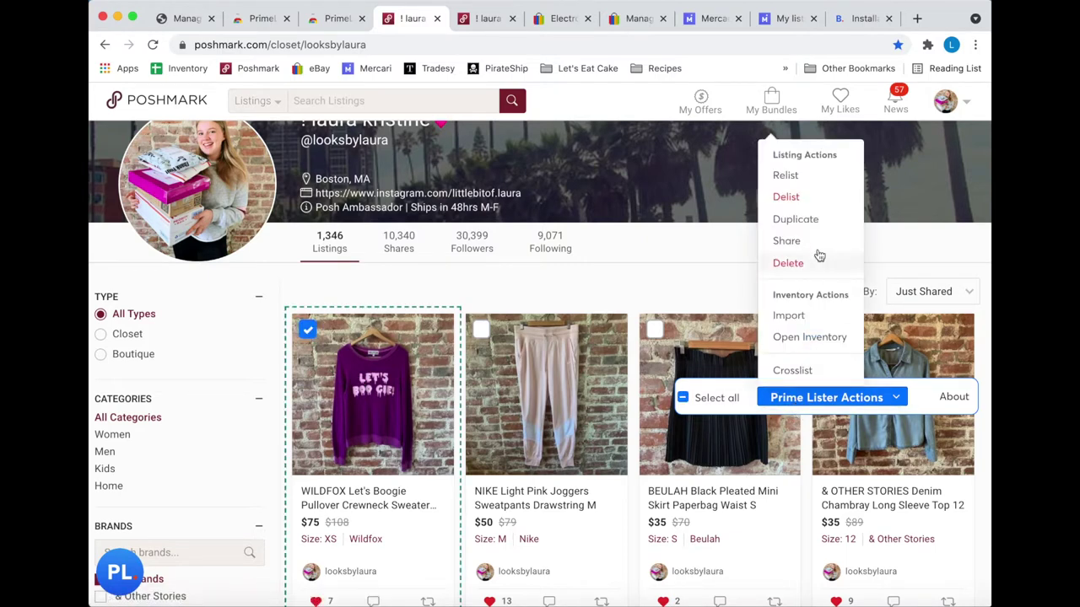
pyautogui.click(796, 177)
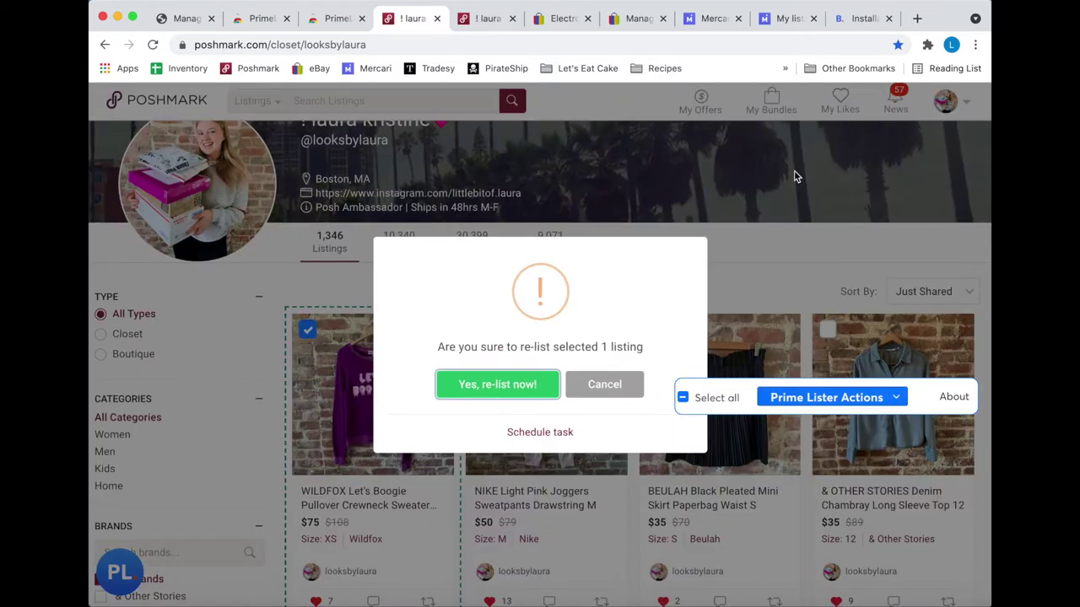
pyautogui.click(525, 384)
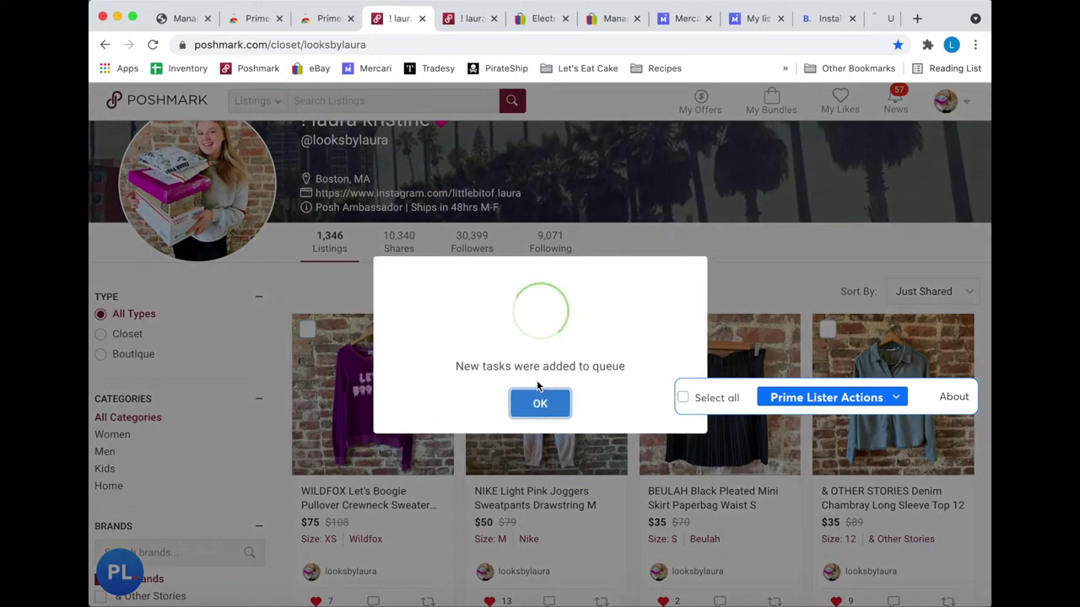
pyautogui.click(540, 402)
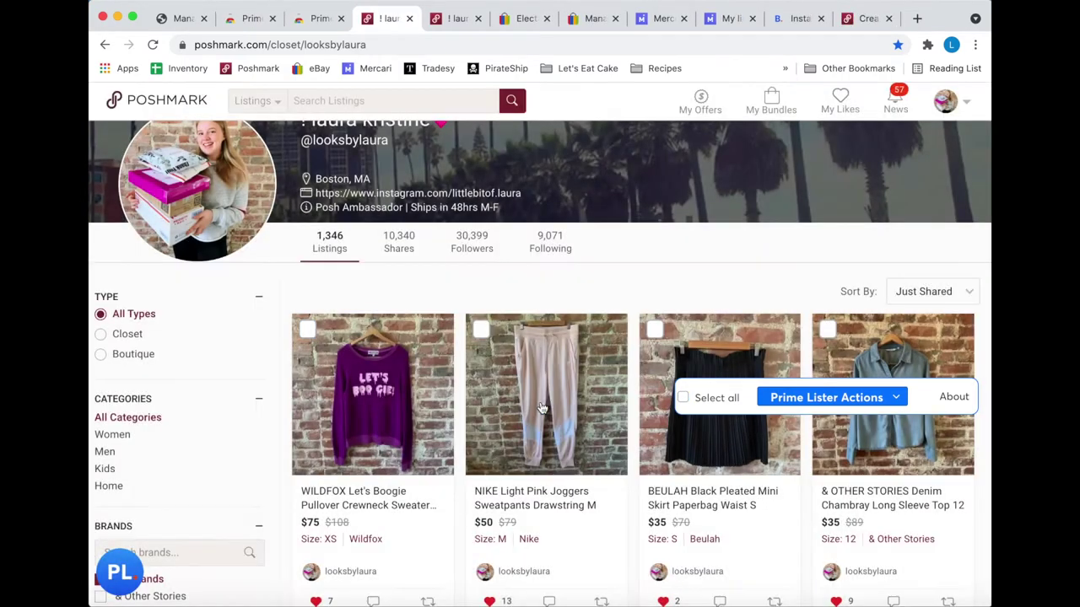
pyautogui.click(853, 24)
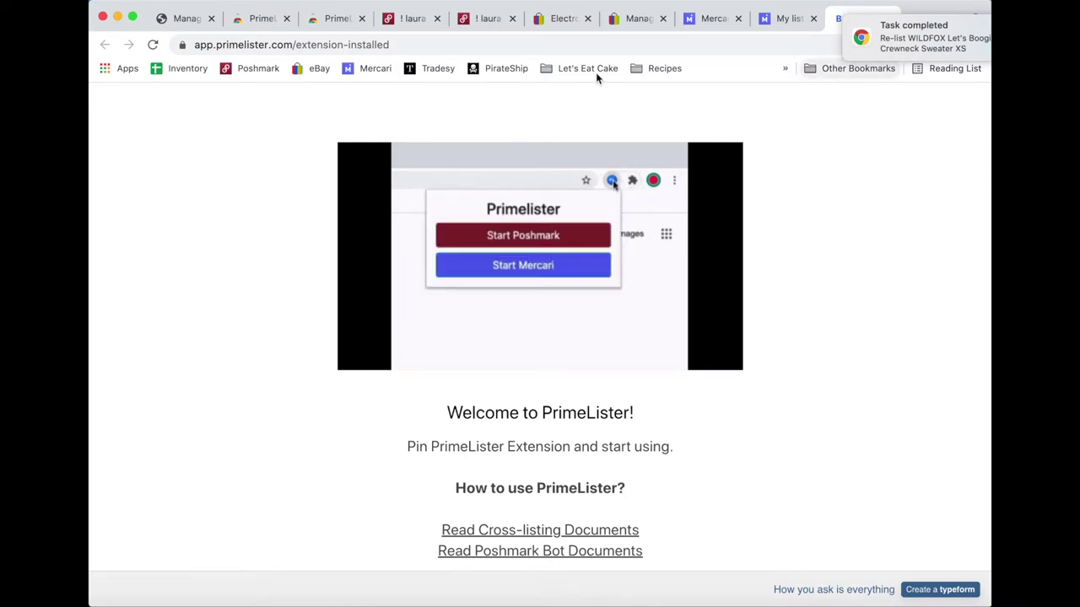
# - Sort the Poshmark closet by Just In
pyautogui.click(392, 24)
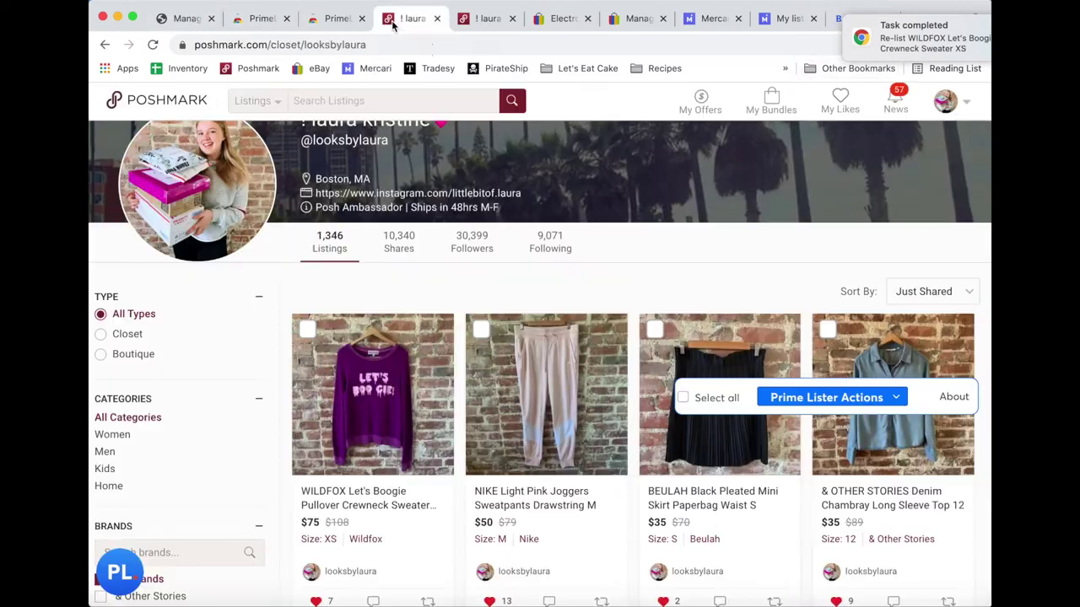
pyautogui.click(931, 296)
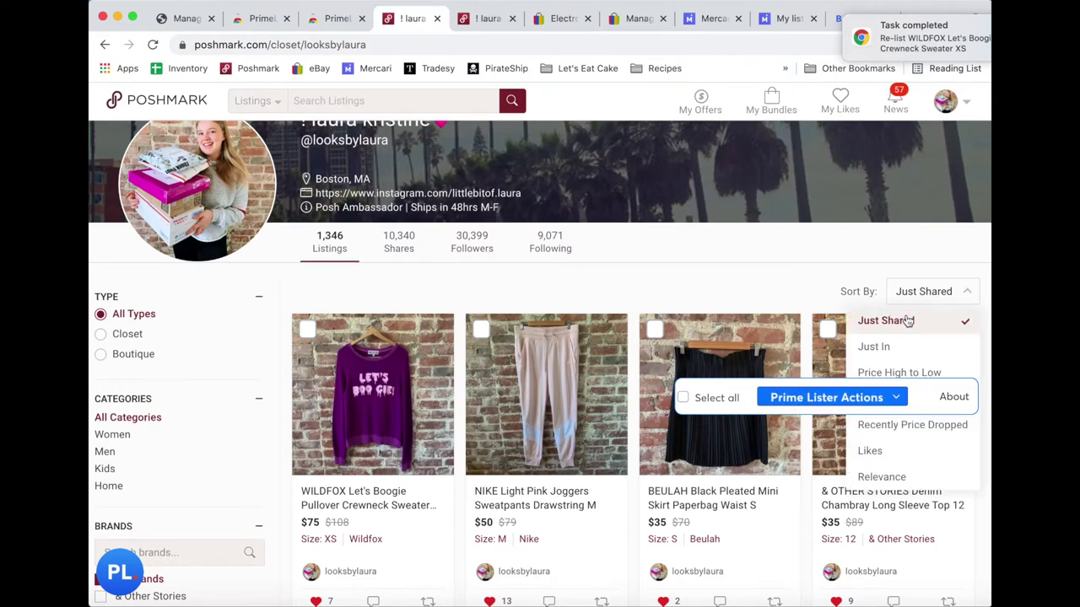
pyautogui.click(894, 347)
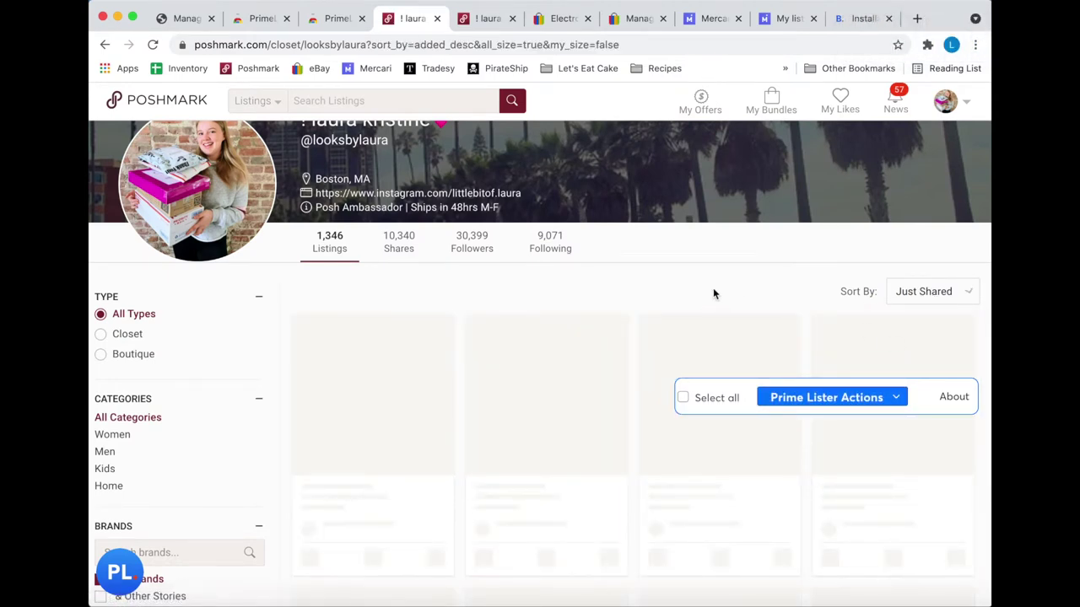
pyautogui.scroll(-3, 636, 363)
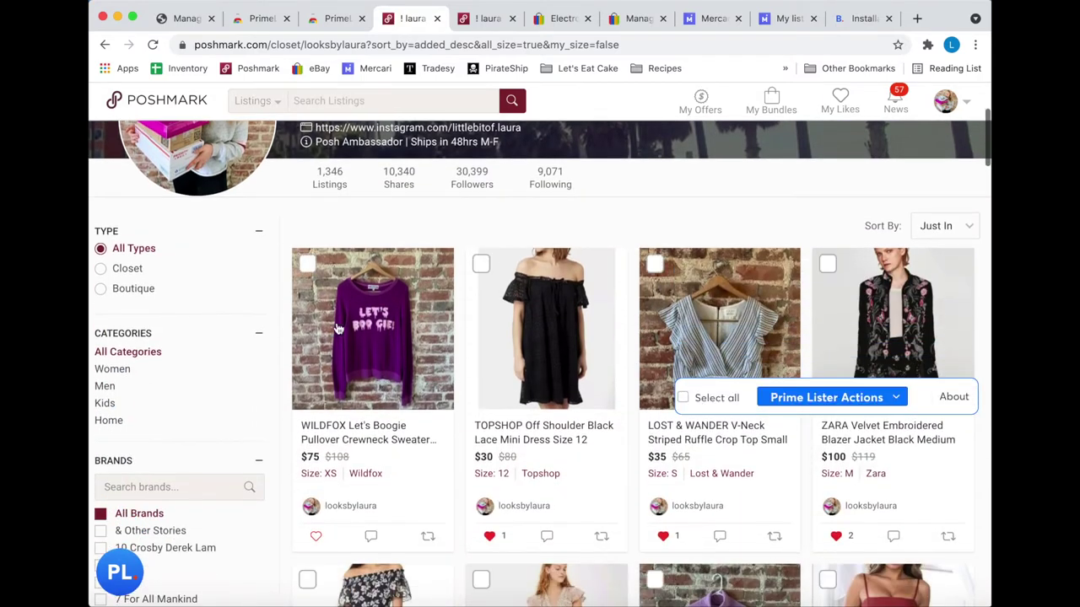
# - Filter the closet to the Wildfox brand and check the relisted sweater
pyautogui.click(188, 479)
pyautogui.write('wildfox')
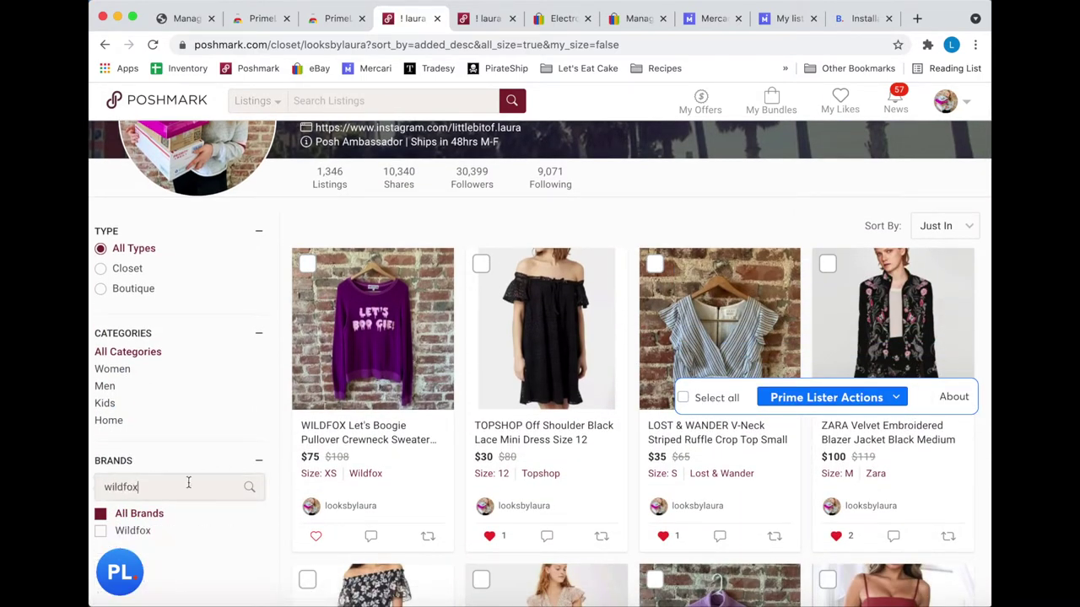
pyautogui.click(99, 532)
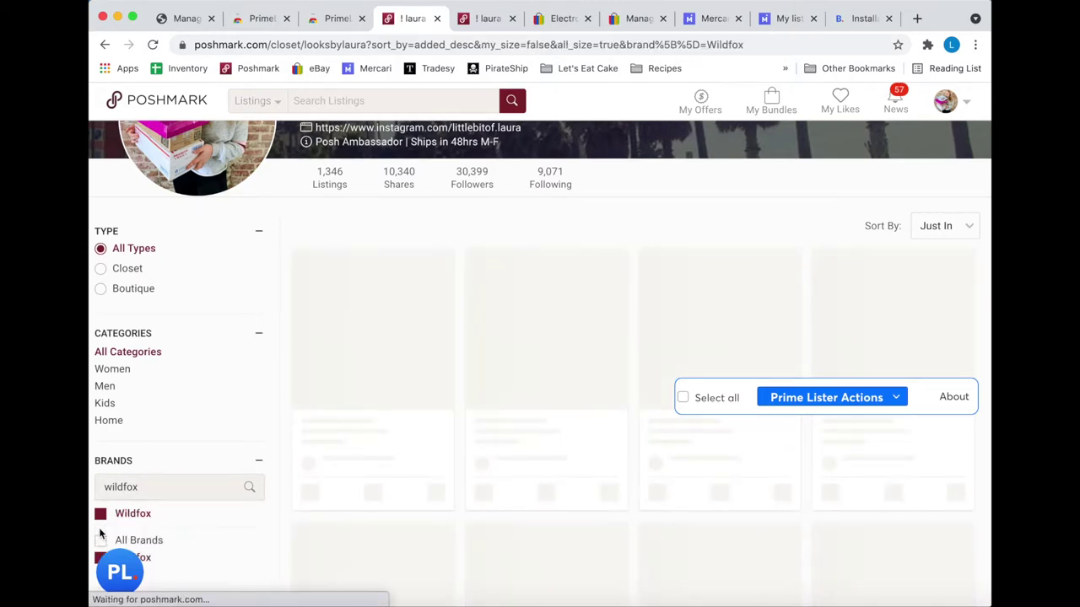
pyautogui.scroll(-5, 418, 431)
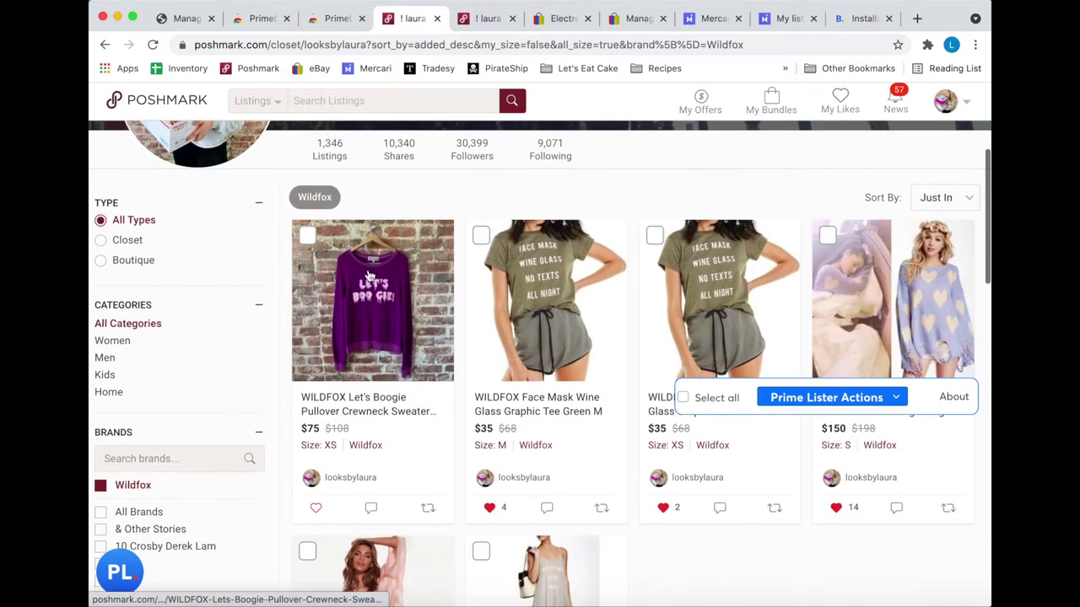
pyautogui.scroll(-4, 369, 403)
pyautogui.scroll(3, 368, 338)
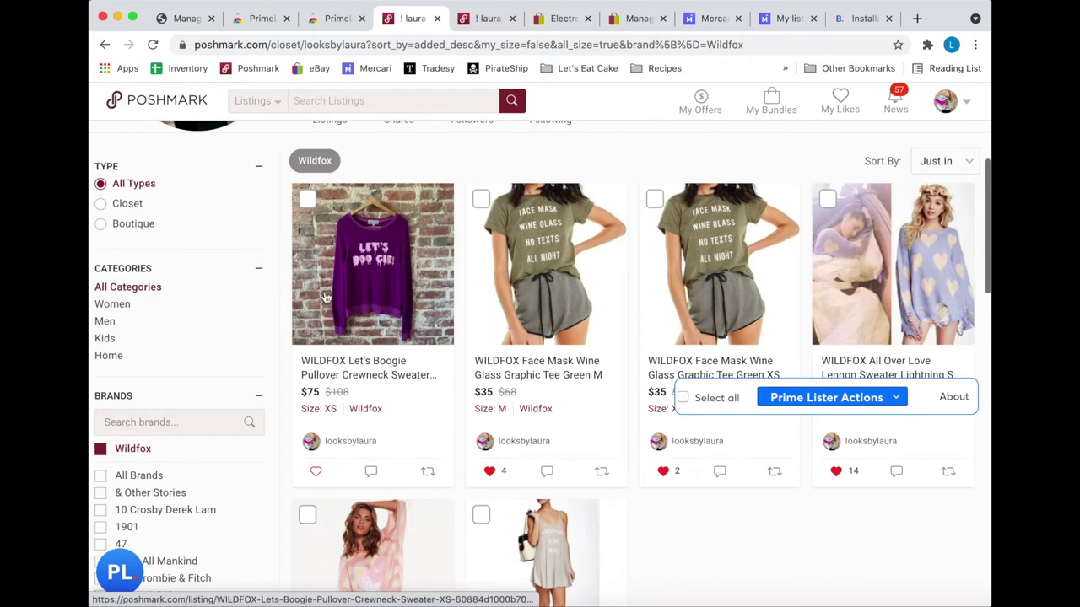
pyautogui.scroll(2, 495, 254)
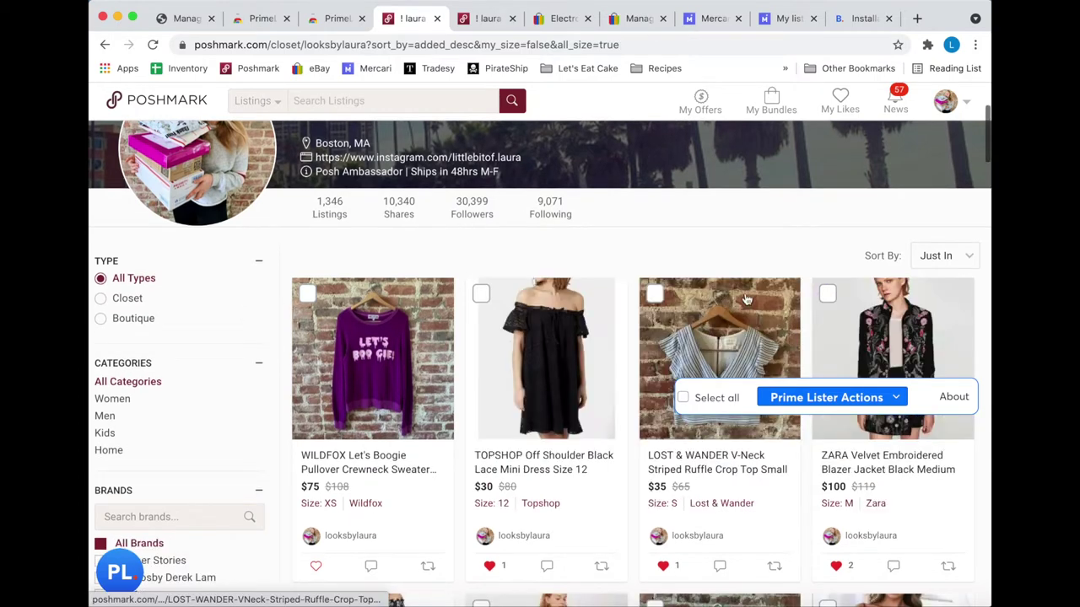
# - Select the TOPSHOP black lace mini dress, close six extra tabs, and choose Crosslist
pyautogui.click(483, 293)
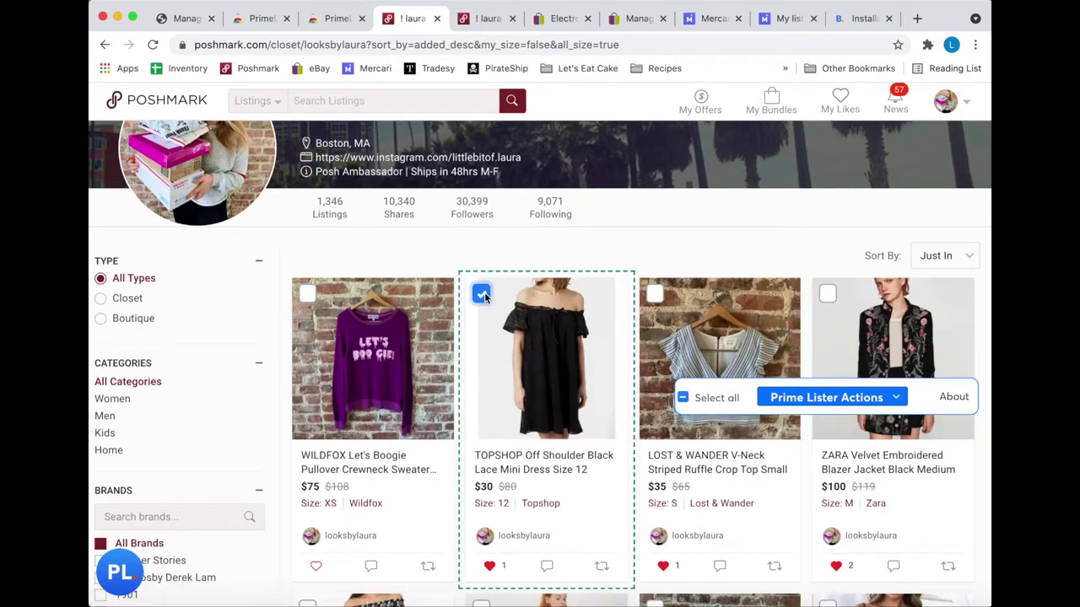
pyautogui.click(820, 400)
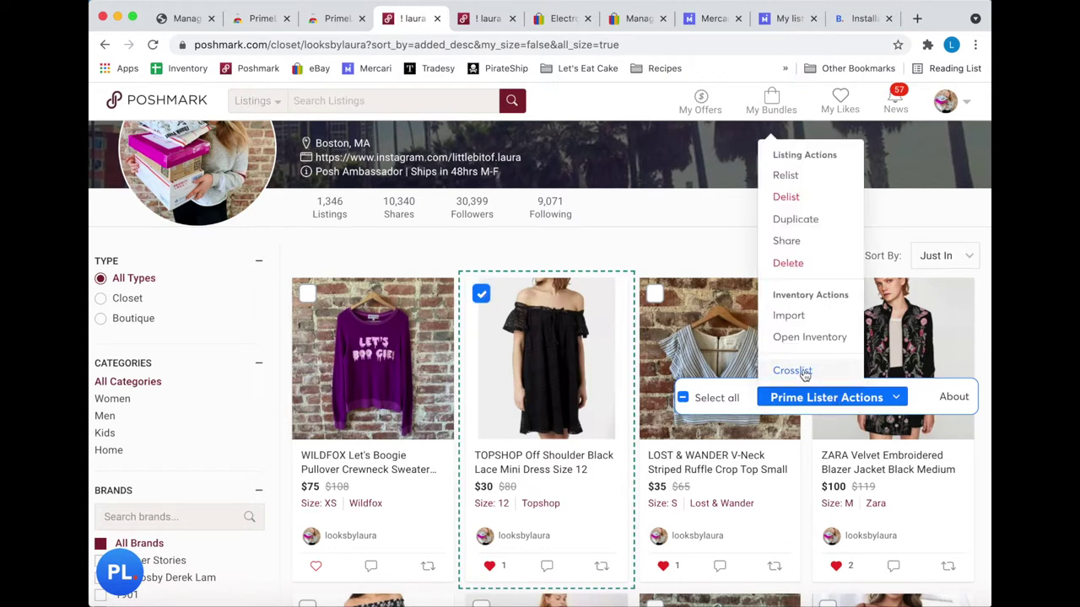
pyautogui.click(588, 18)
pyautogui.click(588, 18)
pyautogui.click(589, 19)
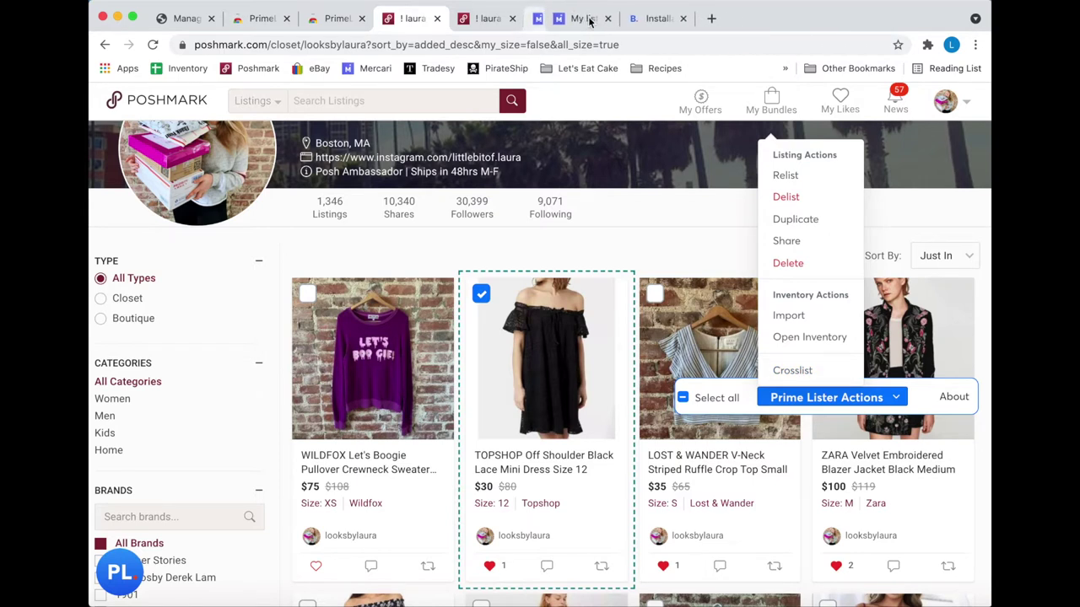
pyautogui.click(588, 18)
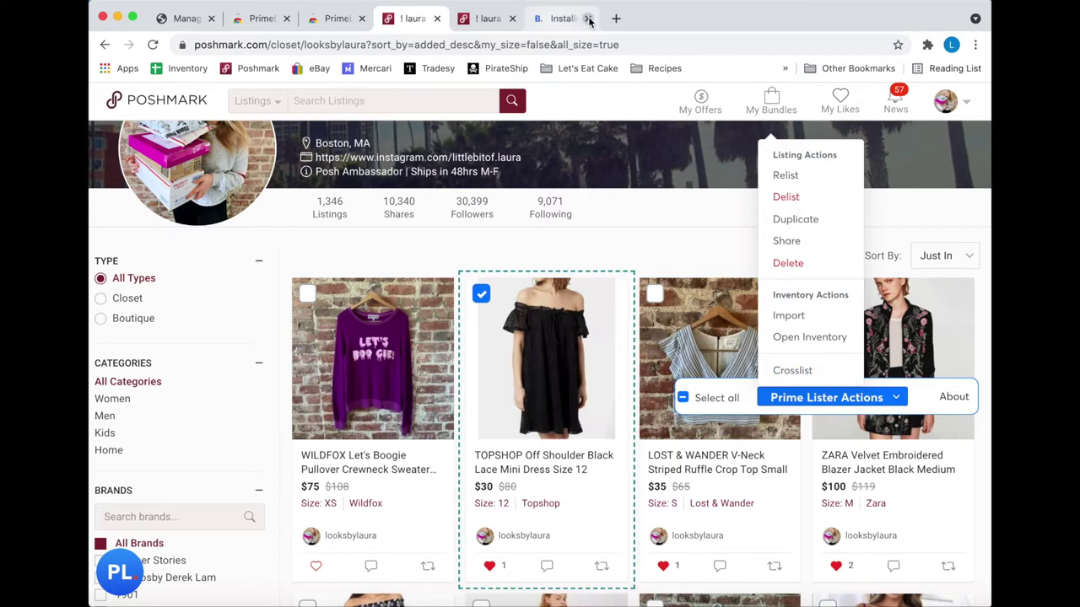
pyautogui.click(588, 19)
pyautogui.click(591, 19)
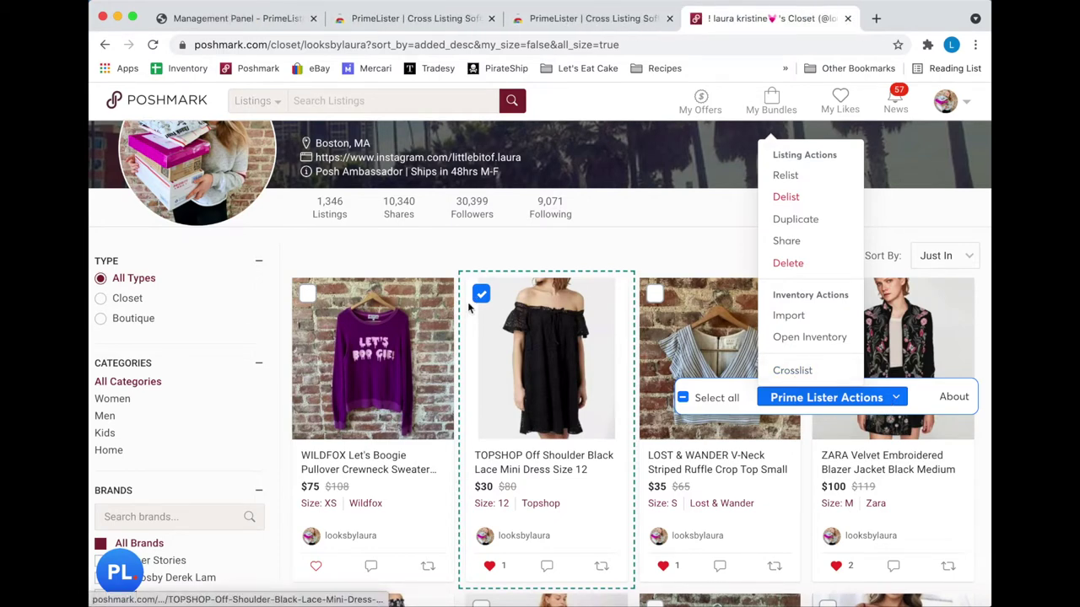
pyautogui.click(793, 370)
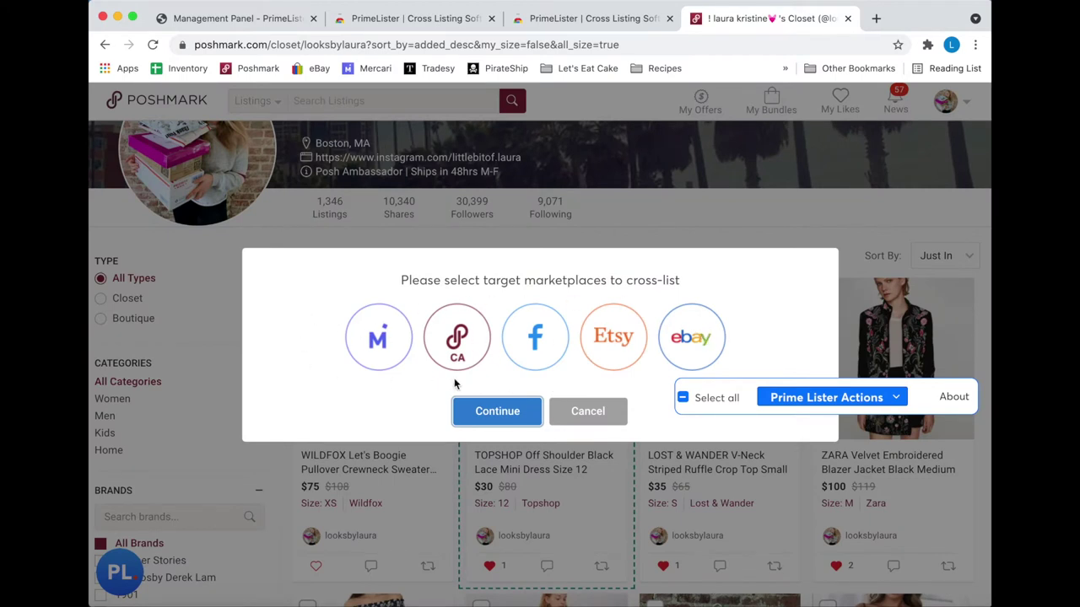
# - Choose Mercari and eBay as cross-list targets for the TOPSHOP dress and confirm
pyautogui.click(402, 347)
pyautogui.click(700, 341)
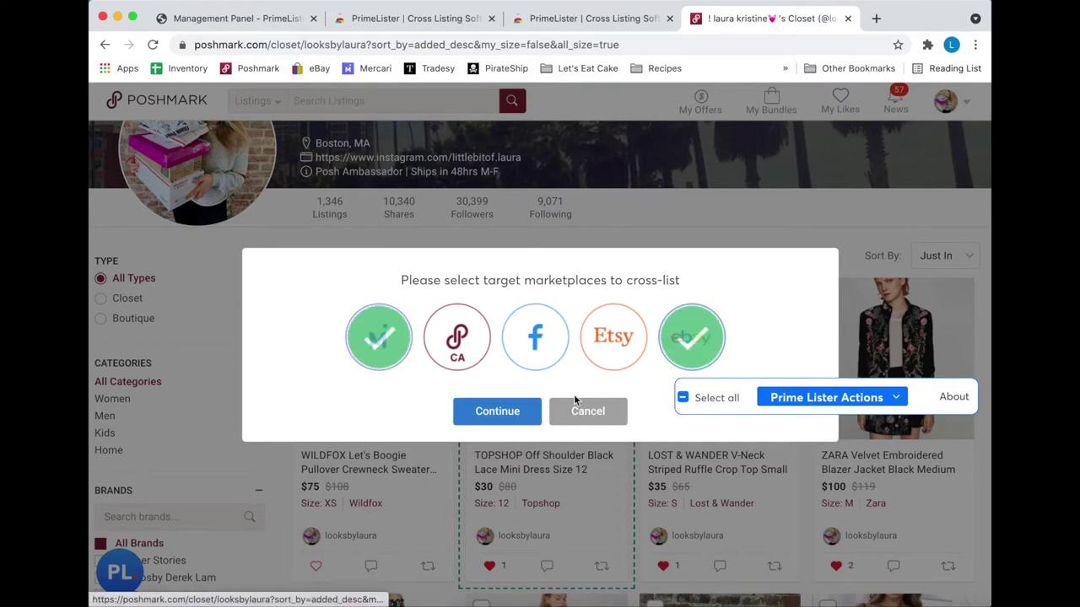
pyautogui.click(510, 414)
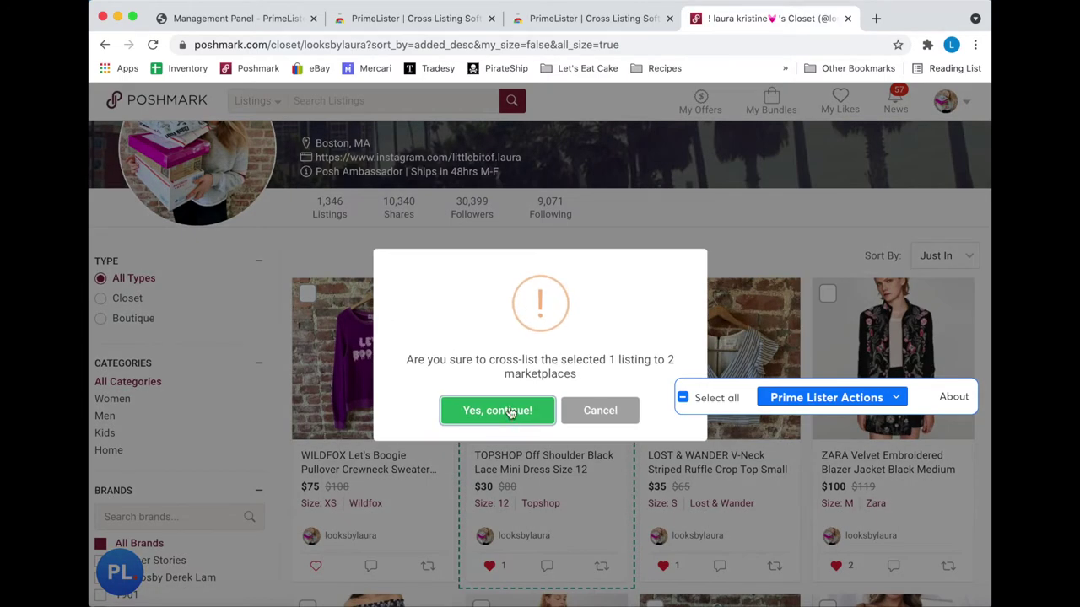
pyautogui.click(509, 411)
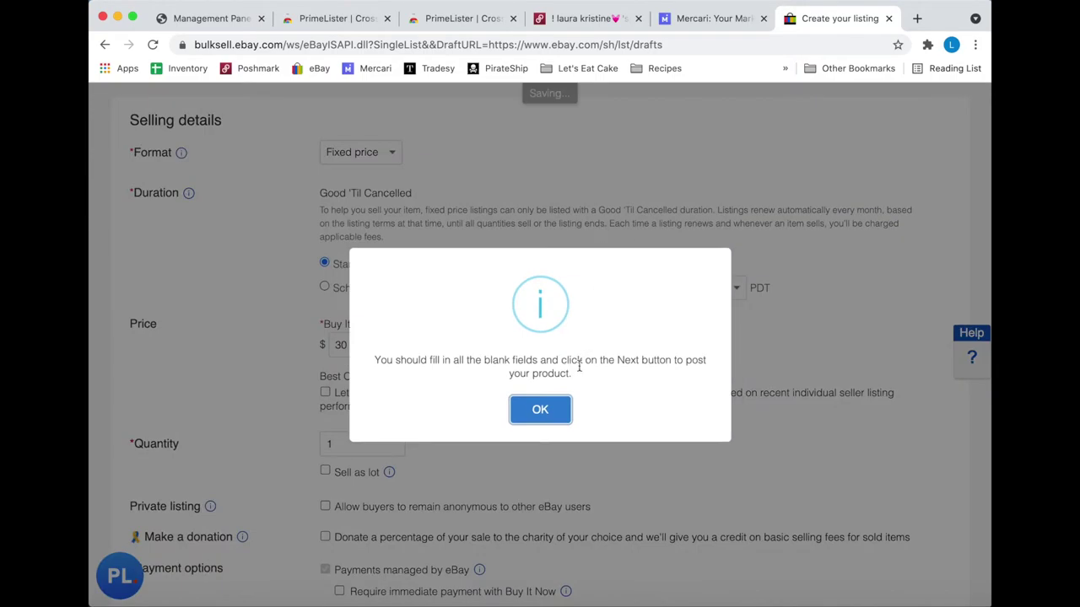
# - Dismiss the blank-fields notice and set the item condition to Pre-owned
pyautogui.click(548, 410)
pyautogui.scroll(2, 428, 409)
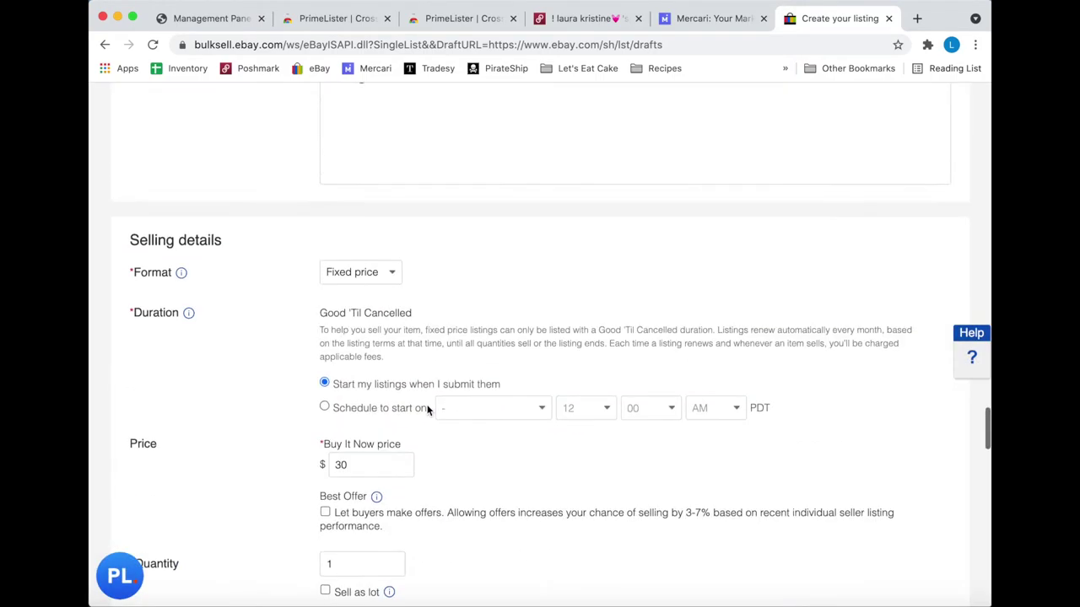
pyautogui.scroll(20, 427, 409)
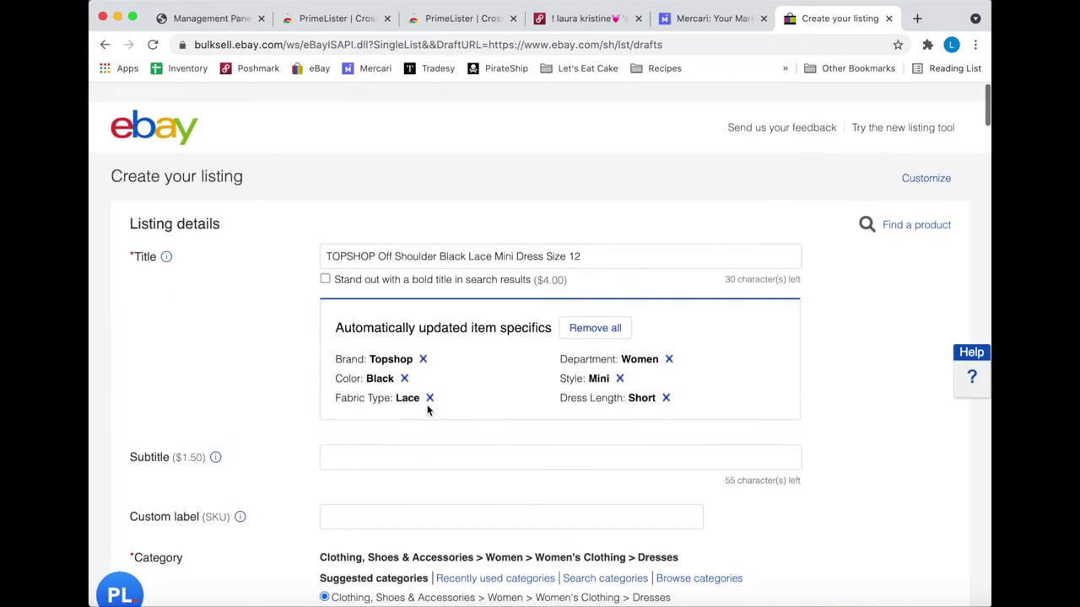
pyautogui.scroll(-5, 427, 409)
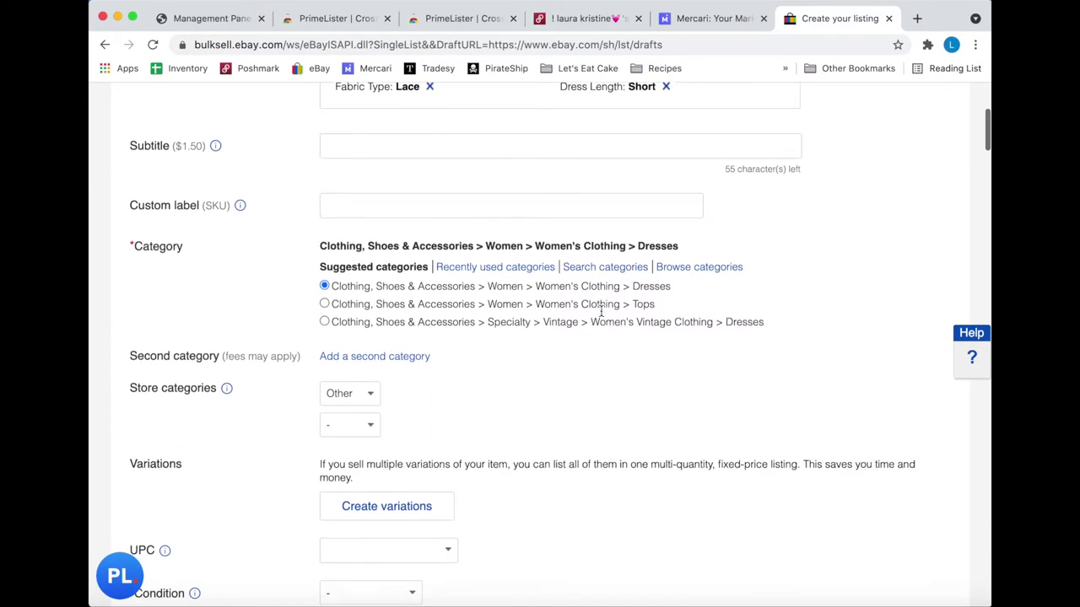
pyautogui.scroll(-1, 601, 313)
pyautogui.scroll(-4, 607, 253)
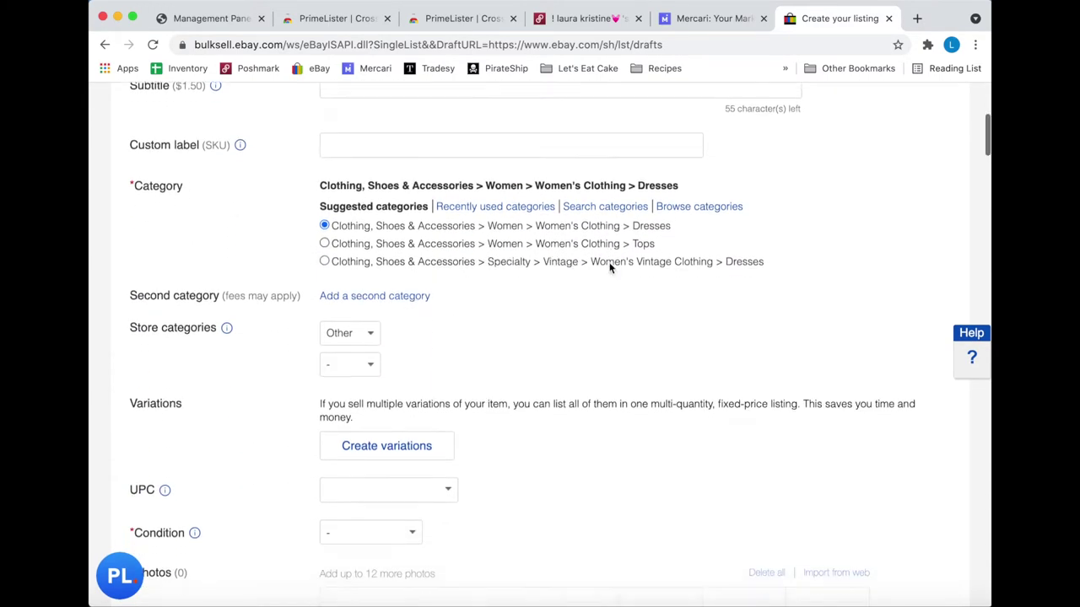
pyautogui.click(413, 360)
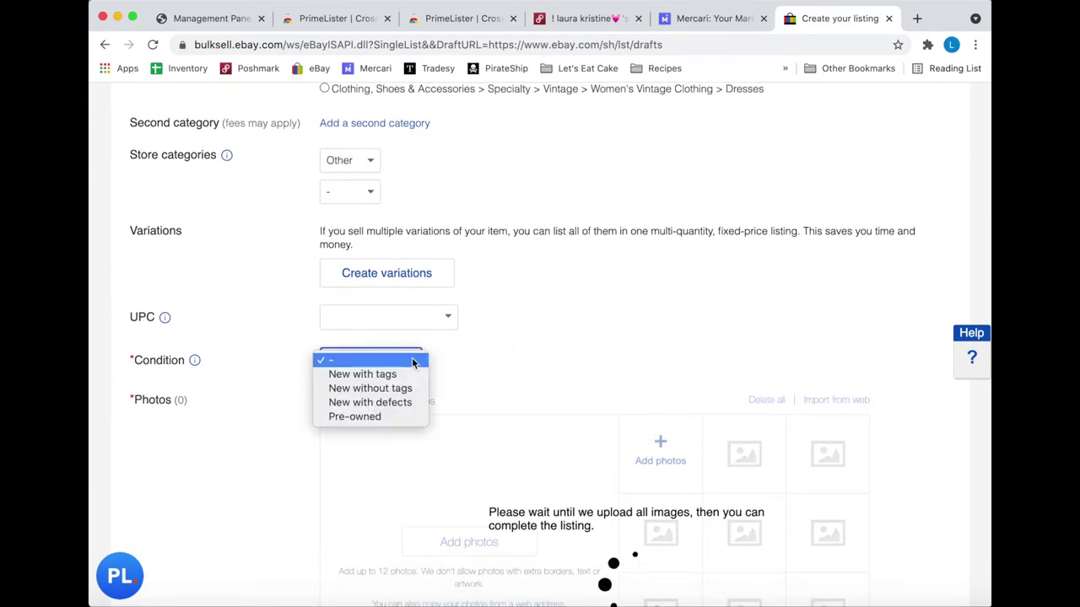
pyautogui.click(388, 415)
# - Set size type Regular, Casual occasion, and Short Sleeve sleeve length
pyautogui.scroll(-3, 537, 391)
pyautogui.scroll(-4, 537, 391)
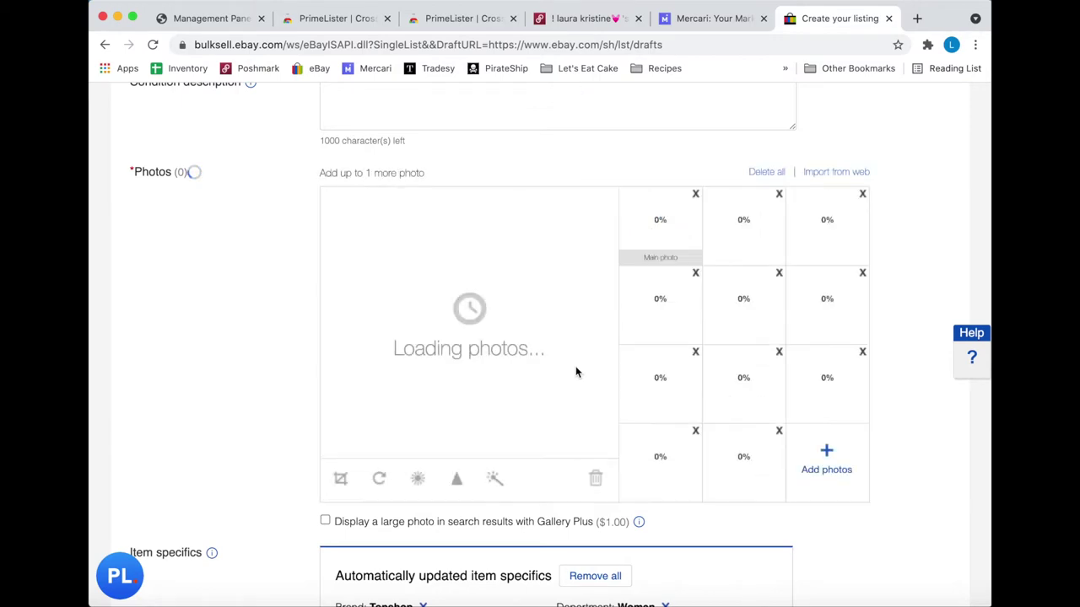
pyautogui.scroll(-5, 575, 369)
pyautogui.scroll(-5, 576, 366)
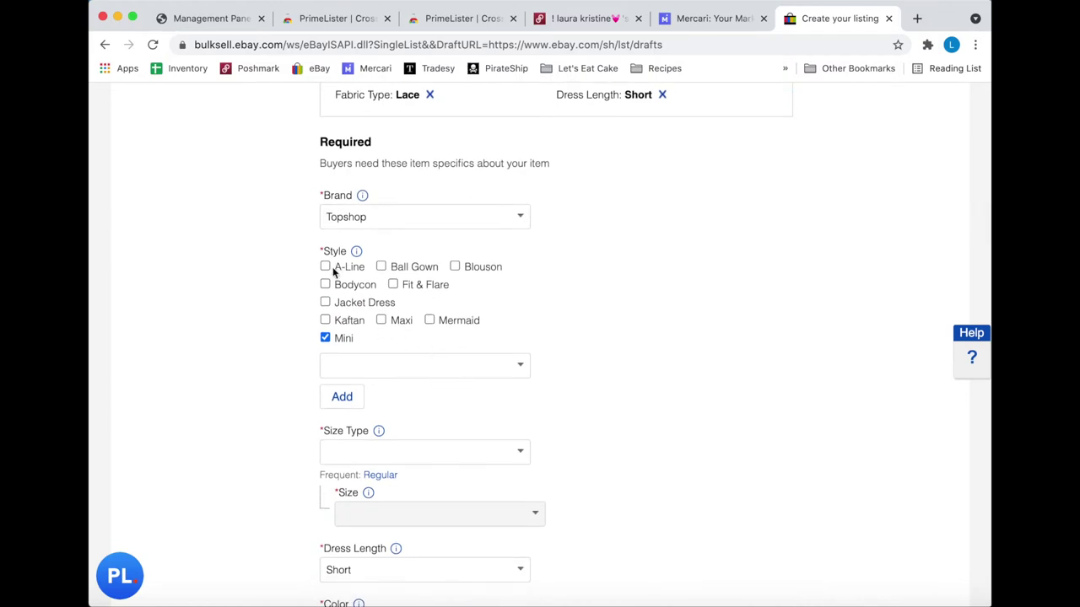
pyautogui.scroll(-3, 546, 268)
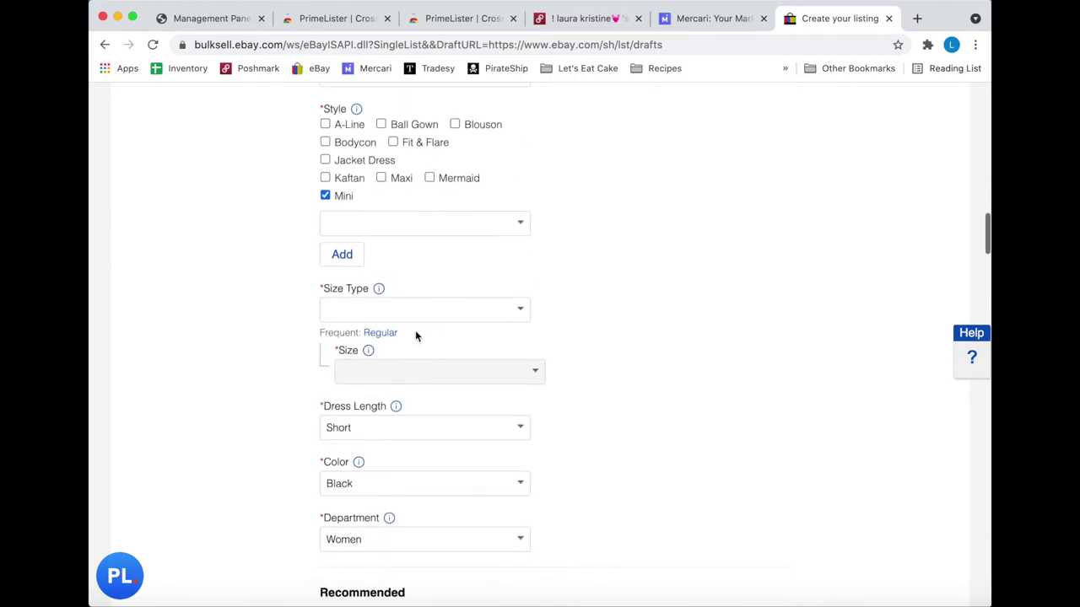
pyautogui.click(388, 333)
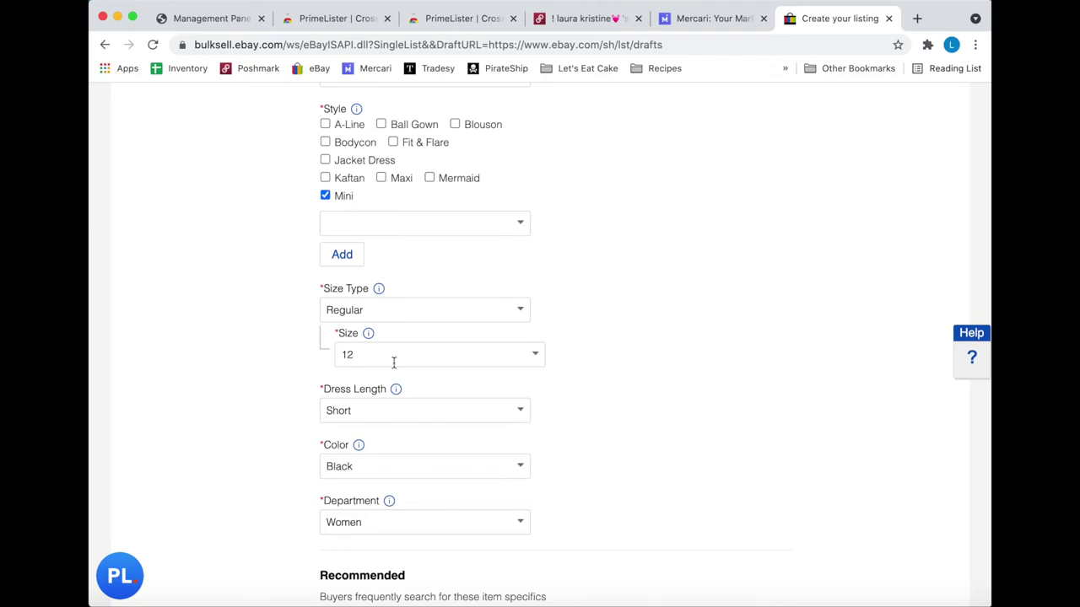
pyautogui.scroll(-3, 393, 362)
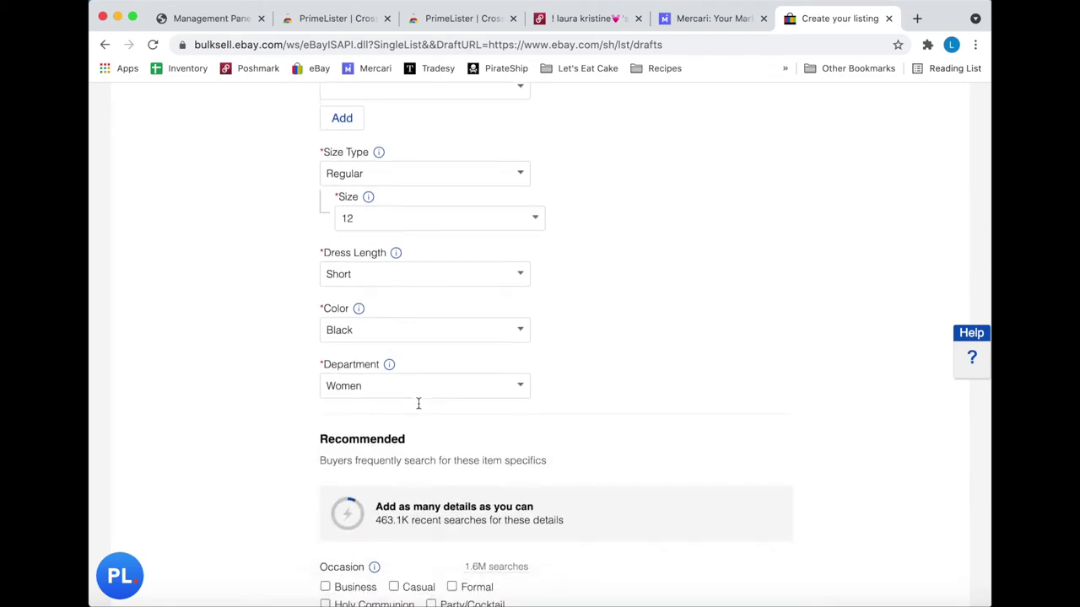
pyautogui.scroll(-7, 417, 403)
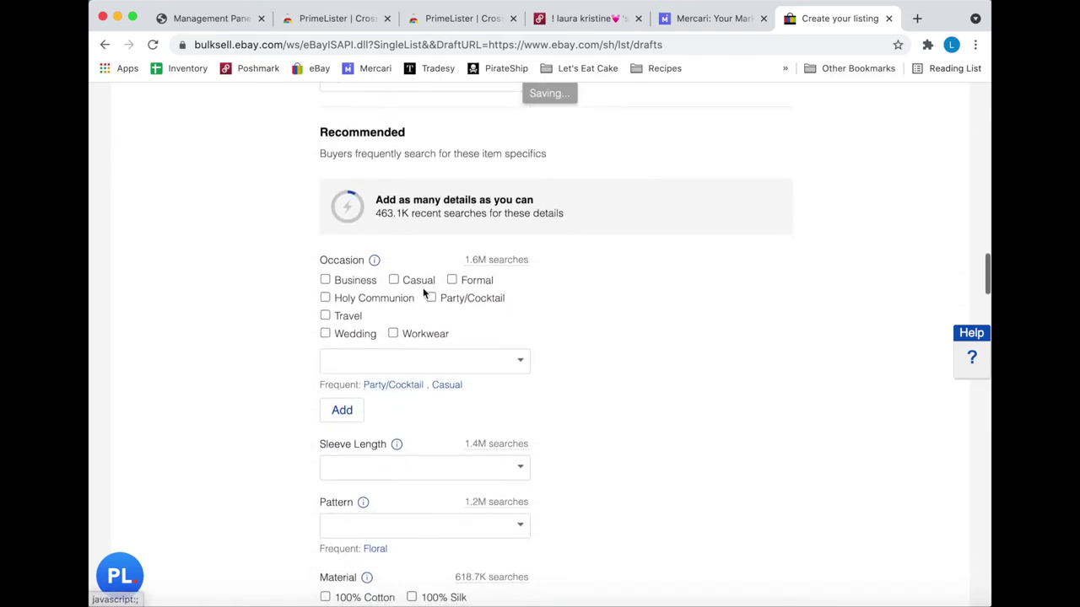
pyautogui.click(419, 281)
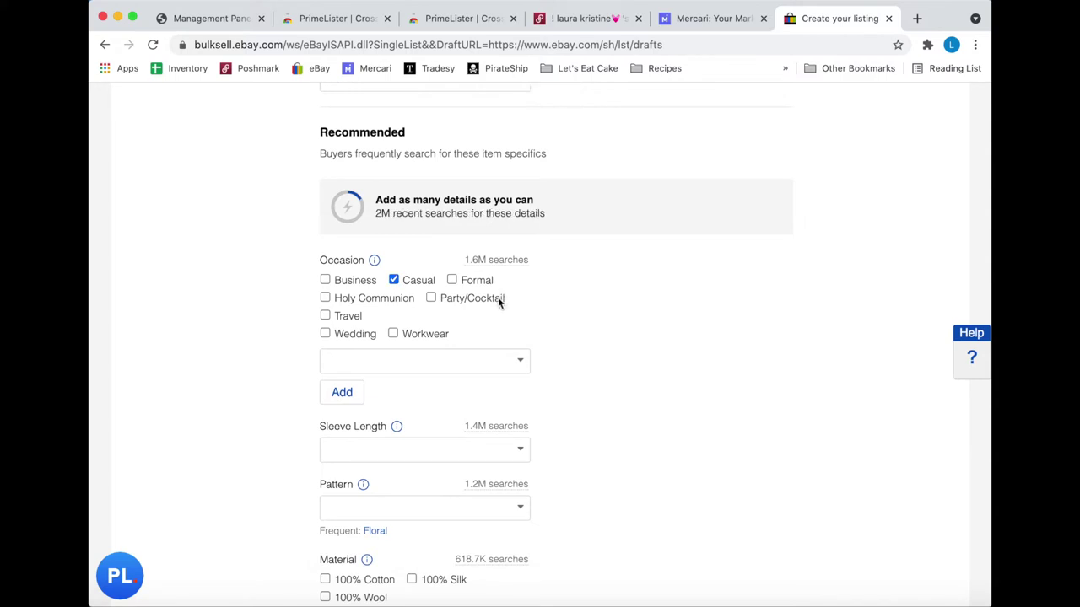
pyautogui.scroll(-5, 367, 352)
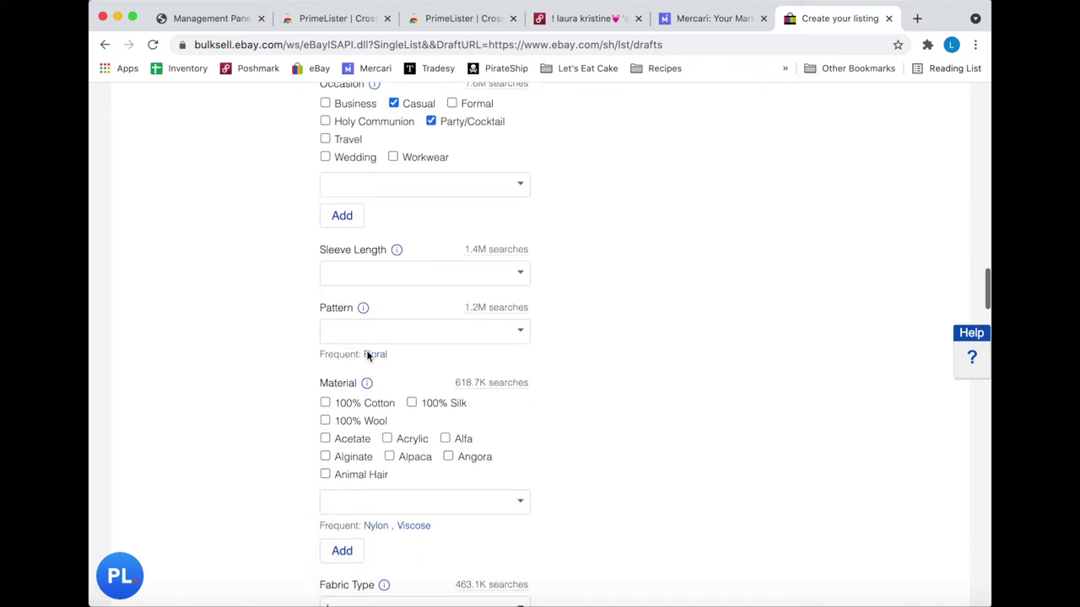
pyautogui.click(502, 216)
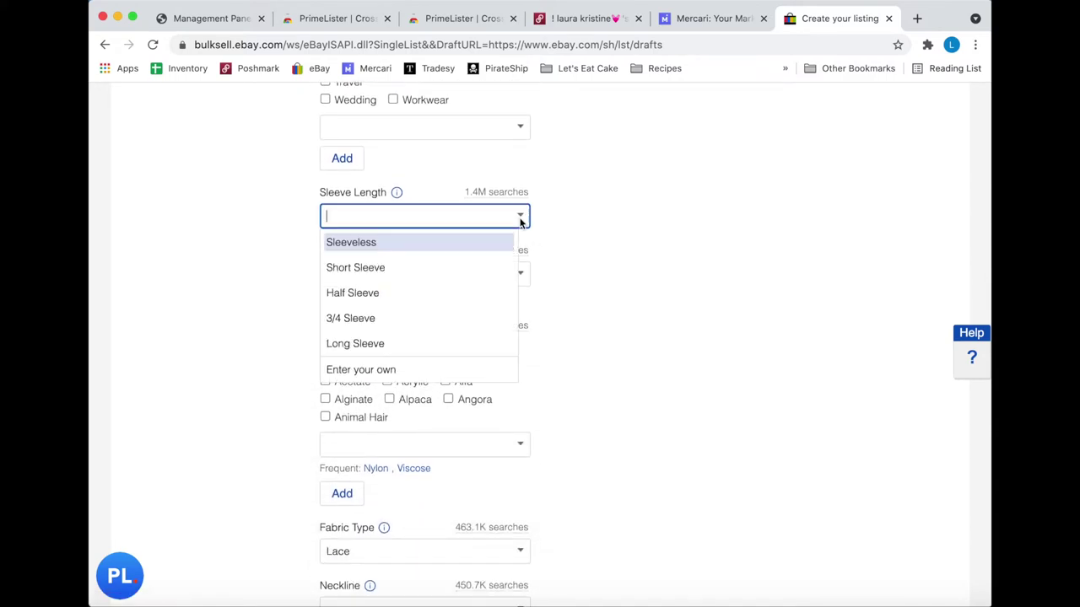
pyautogui.click(446, 268)
pyautogui.scroll(-10, 513, 239)
pyautogui.scroll(-3, 514, 238)
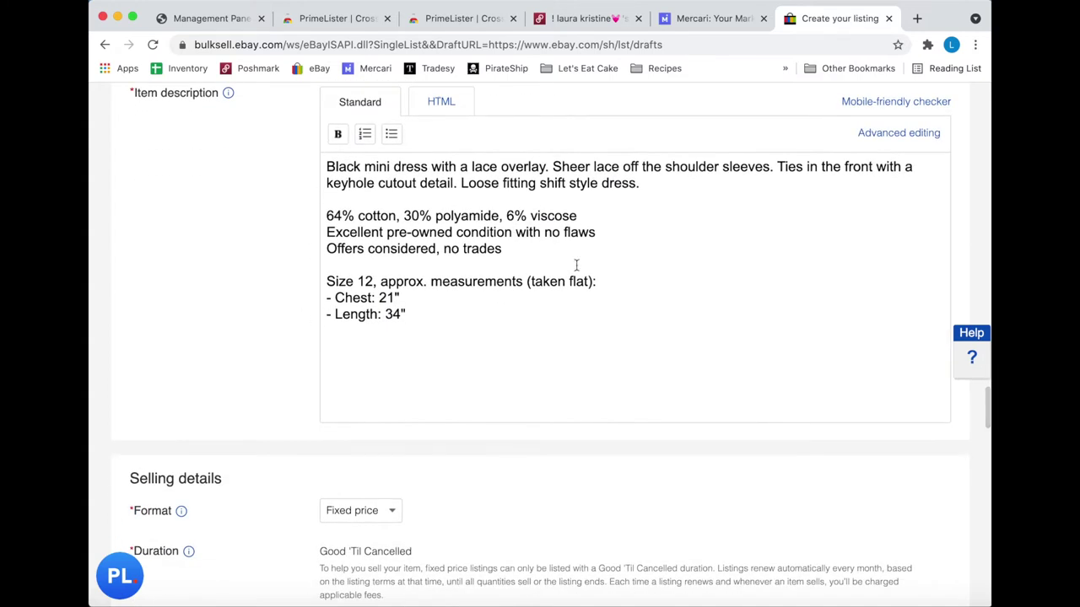
# - Replace free shipping with a $5 charge and set package weight to 12 oz
pyautogui.scroll(-11, 464, 188)
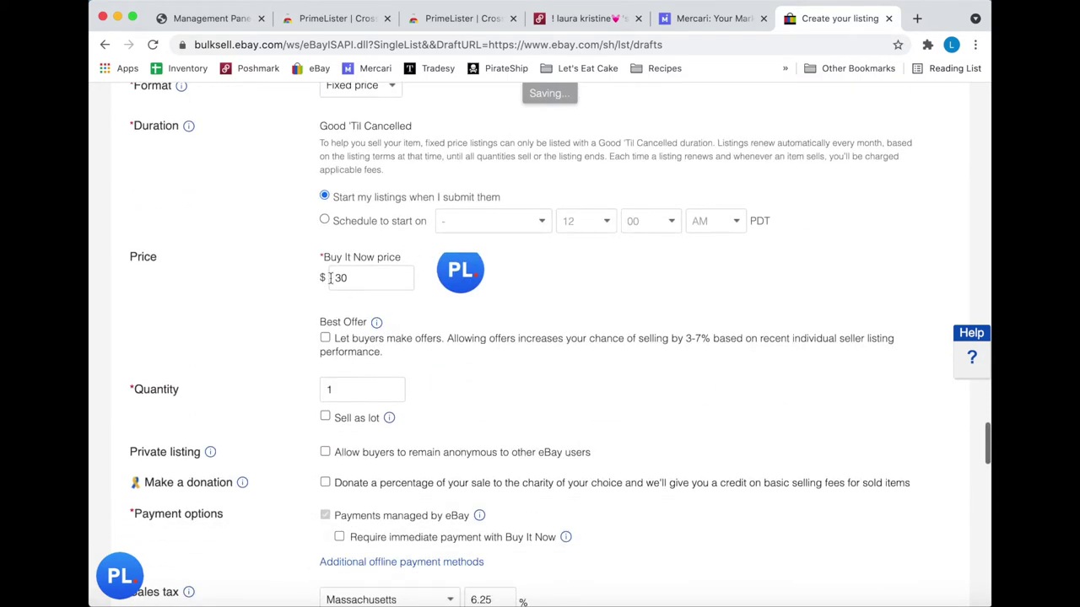
pyautogui.scroll(-12, 383, 276)
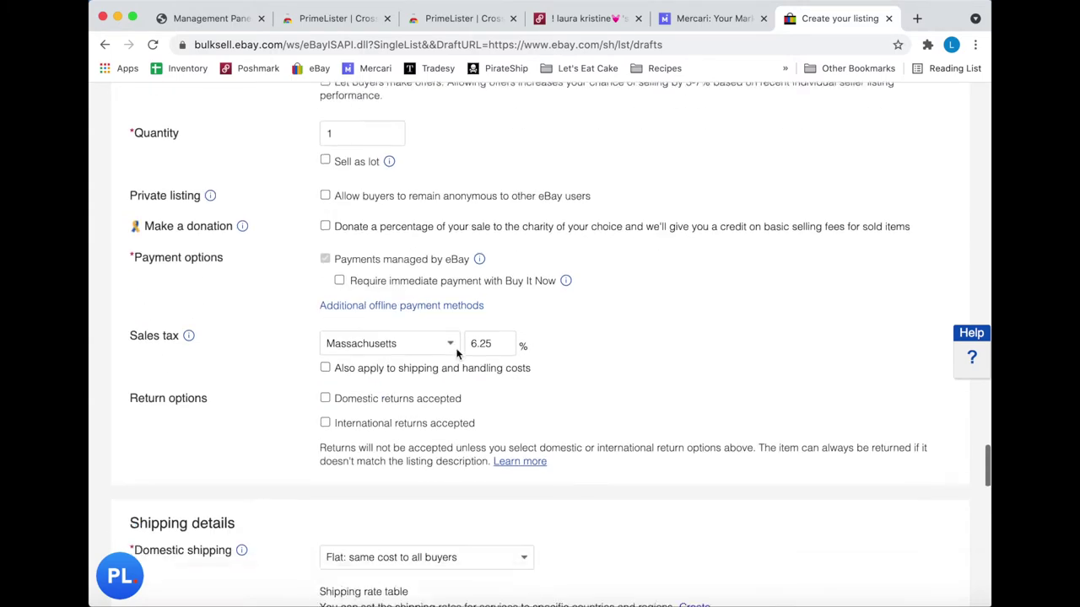
pyautogui.scroll(-2, 456, 354)
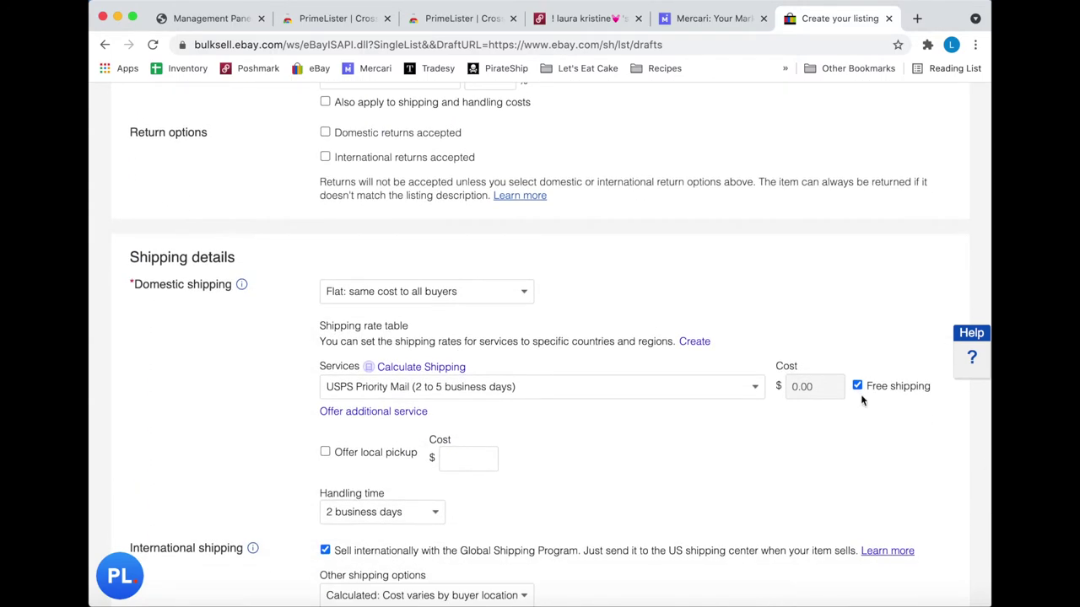
pyautogui.click(857, 386)
pyautogui.doubleClick(803, 388)
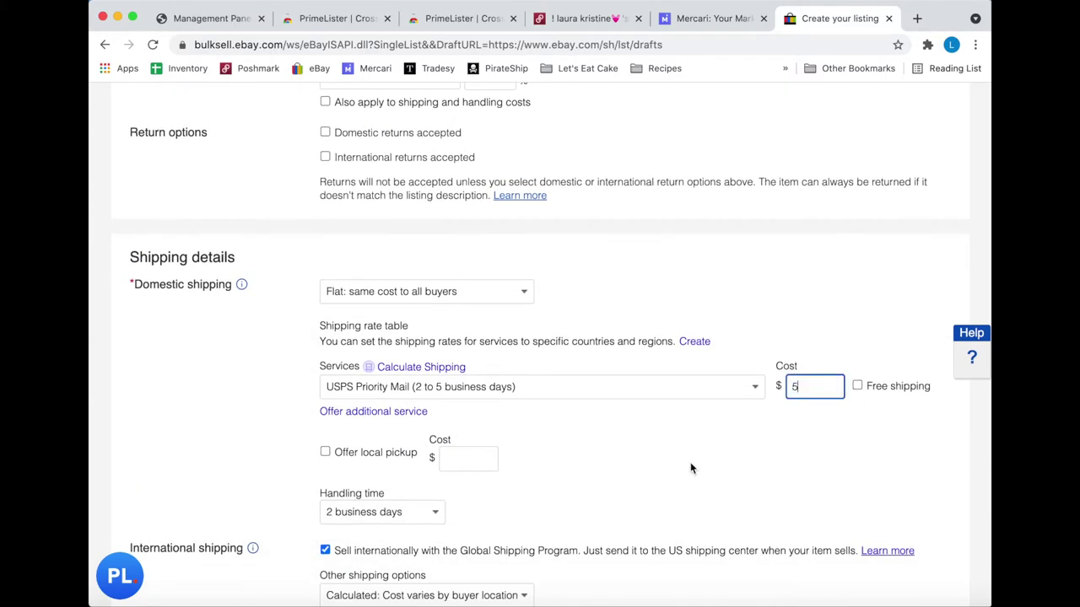
pyautogui.scroll(-12, 690, 469)
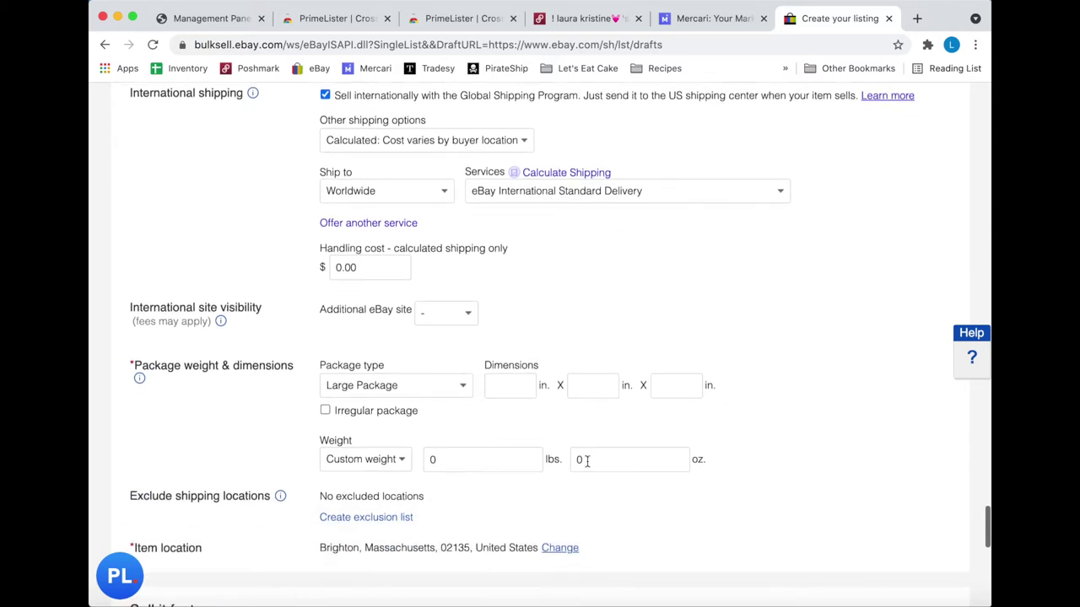
pyautogui.doubleClick(587, 461)
pyautogui.write('12')
pyautogui.scroll(-8, 374, 360)
# - Promote at a 1% ad rate, enable volume pricing, and list the dress
pyautogui.click(374, 353)
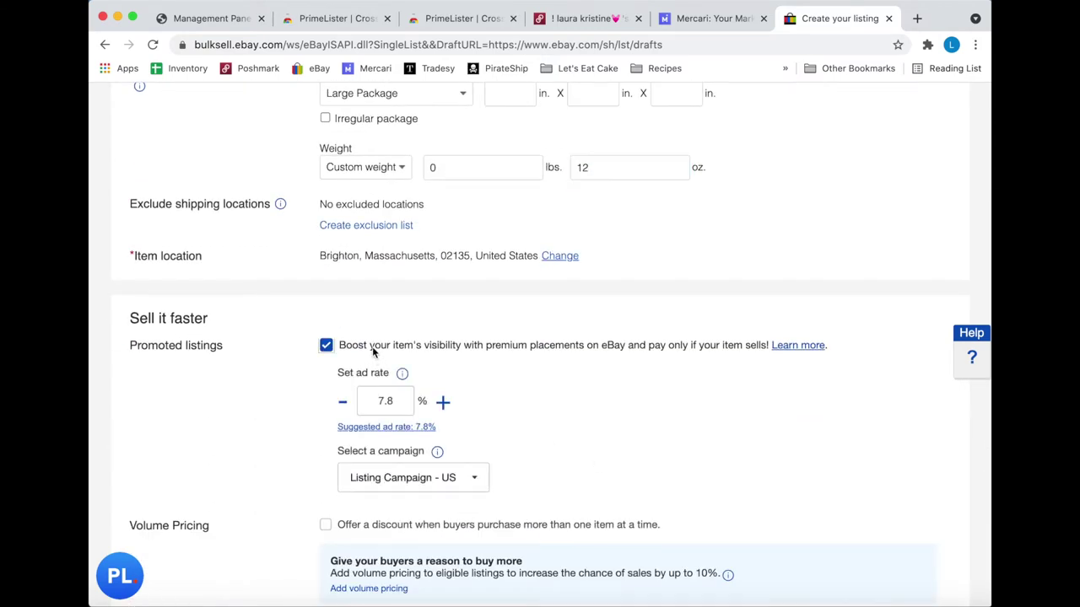
pyautogui.doubleClick(381, 400)
pyautogui.write('1')
pyautogui.click(348, 520)
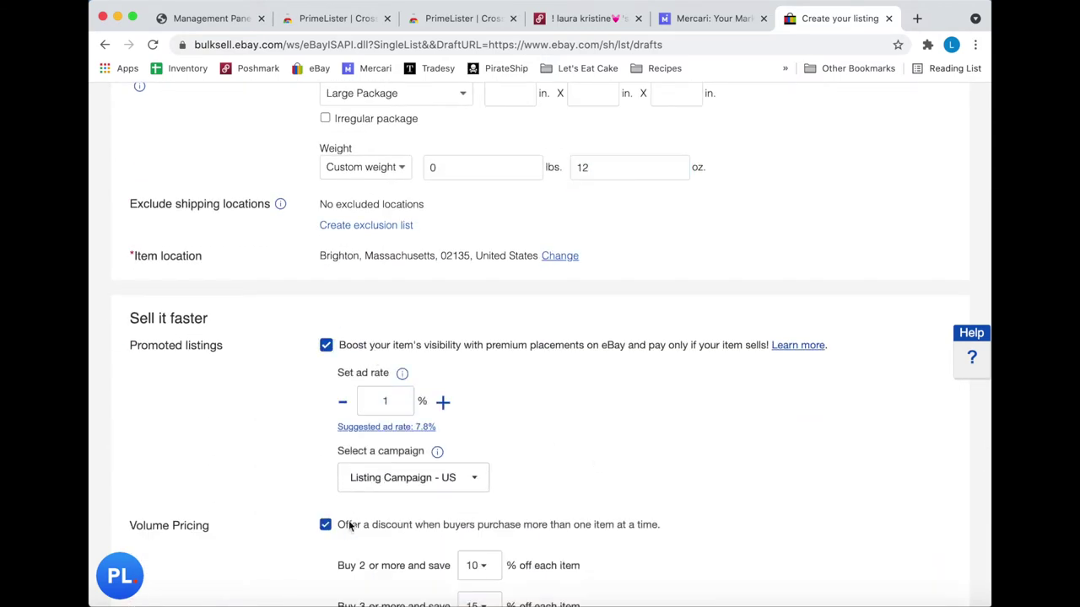
pyautogui.scroll(-4, 349, 520)
pyautogui.scroll(20, 348, 521)
pyautogui.scroll(20, 350, 526)
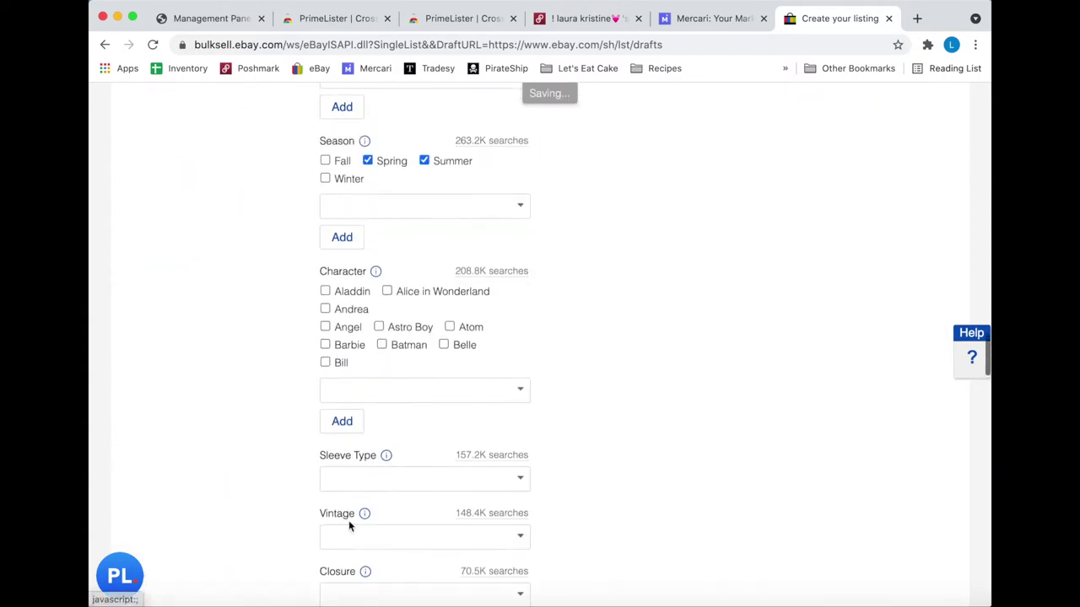
pyautogui.scroll(3, 349, 525)
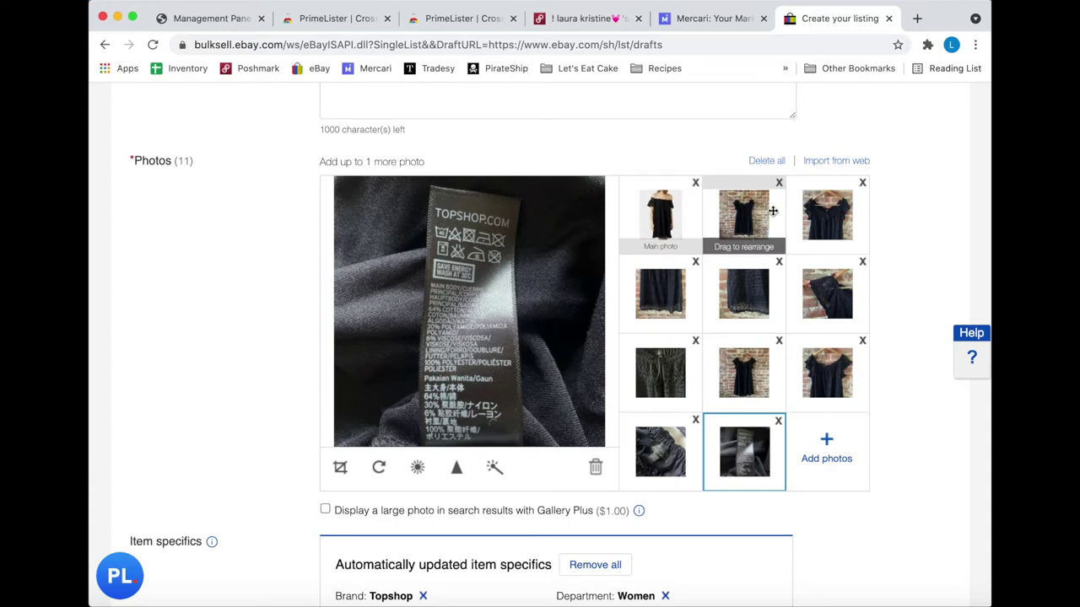
pyautogui.scroll(-5, 720, 461)
pyautogui.scroll(-20, 719, 461)
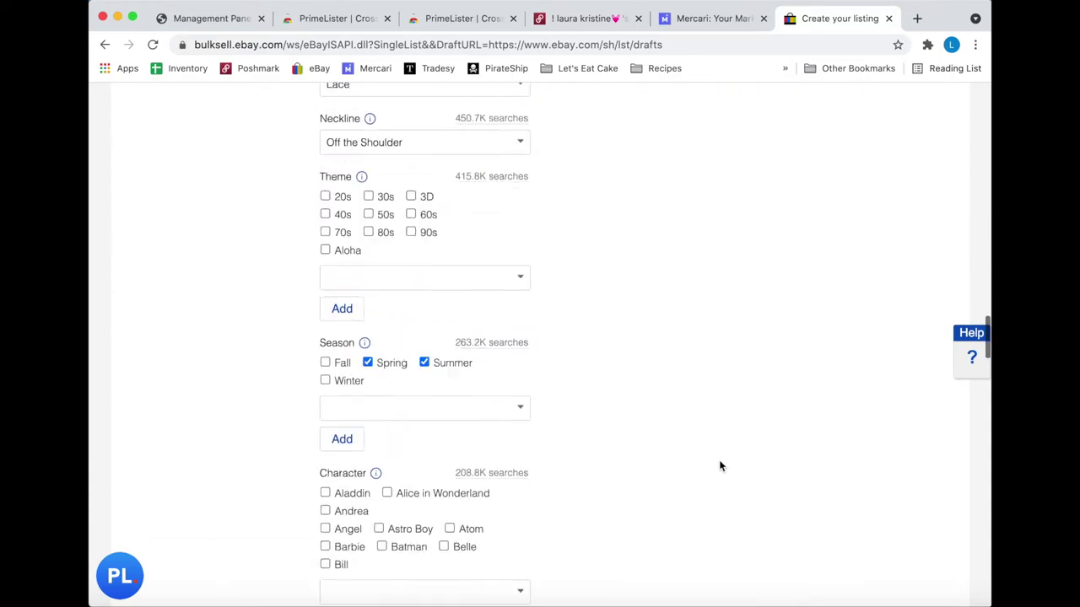
pyautogui.scroll(-6, 720, 466)
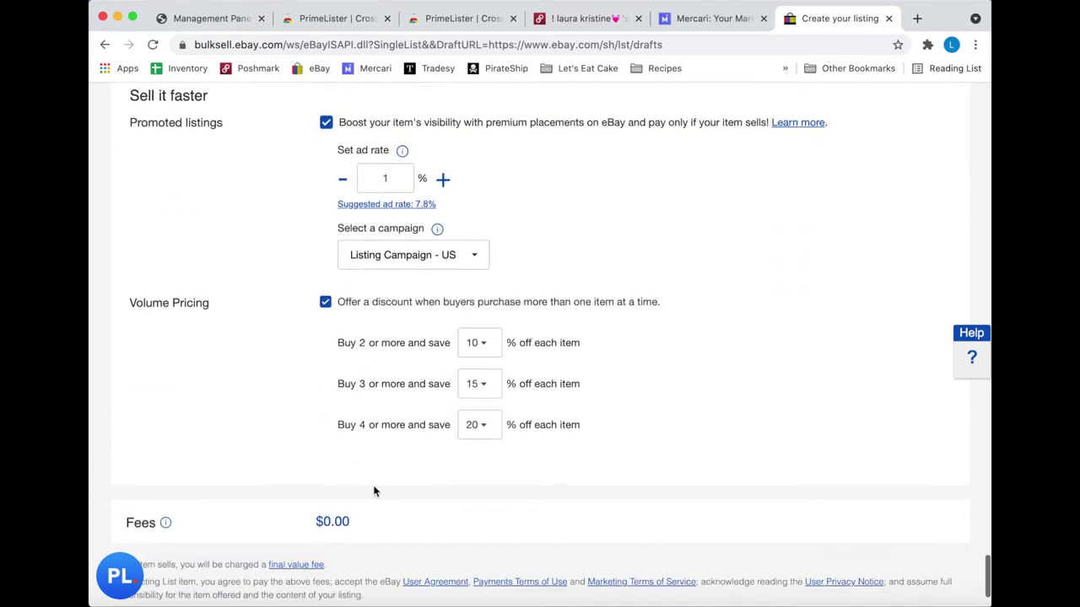
pyautogui.click(201, 544)
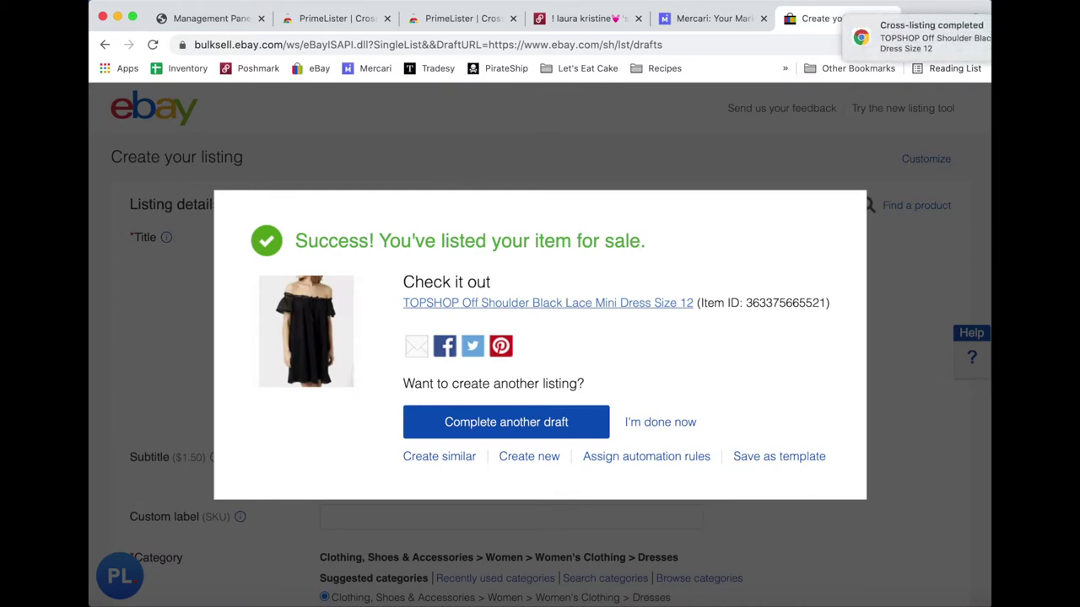
# - Switch to the Mercari tab where the TOPSHOP dress listing is in progress
pyautogui.click(702, 19)
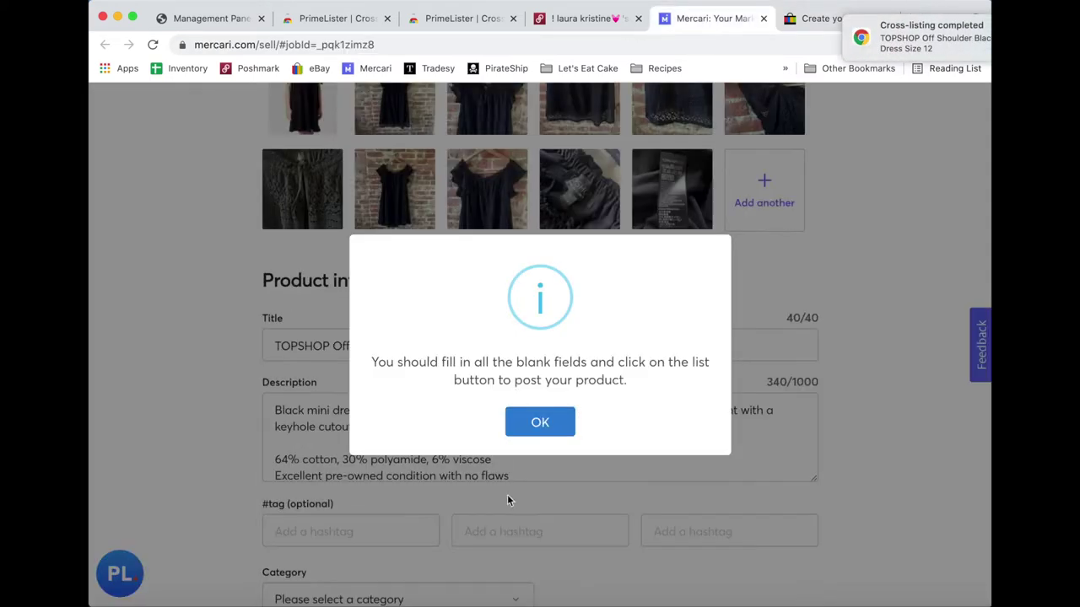
# - Dismiss the blank-fields notice and delete the word 'Mini' from the listing title
pyautogui.click(547, 420)
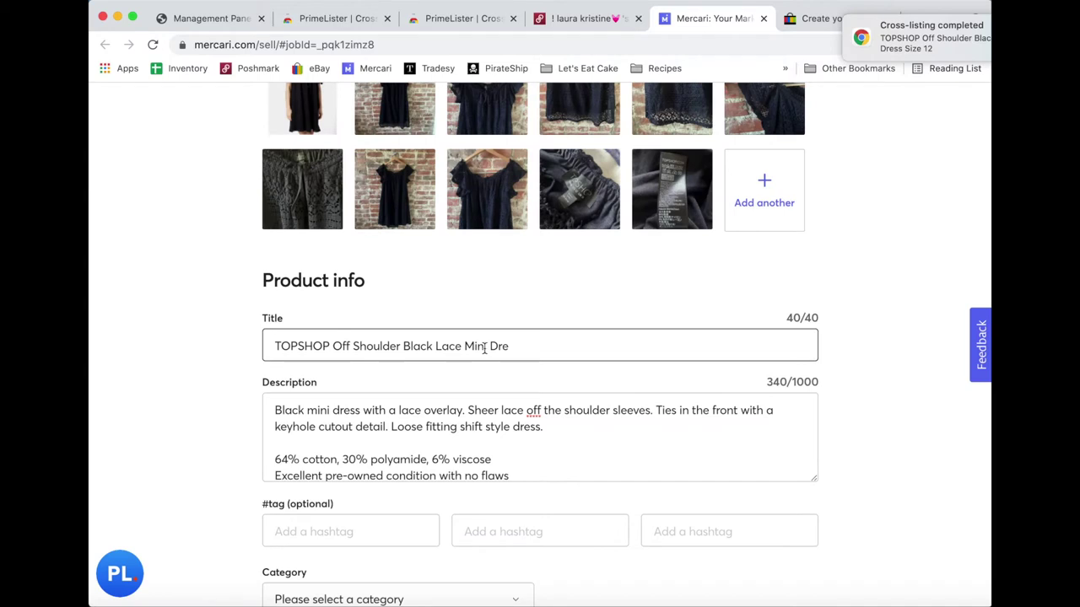
pyautogui.doubleClick(483, 348)
pyautogui.press('BackSpace')
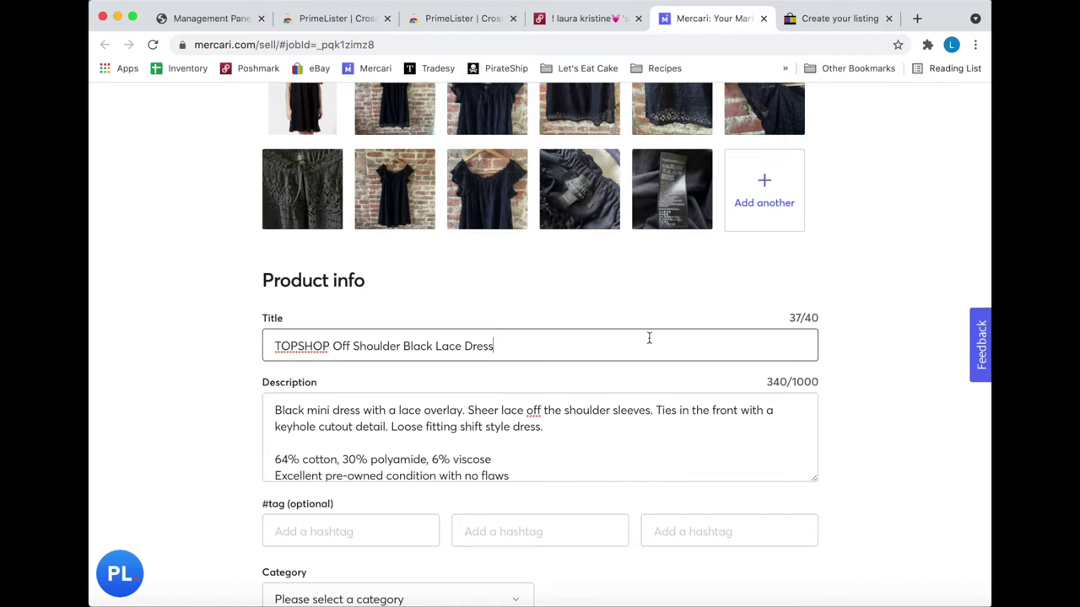
pyautogui.click(795, 336)
pyautogui.scroll(-5, 591, 447)
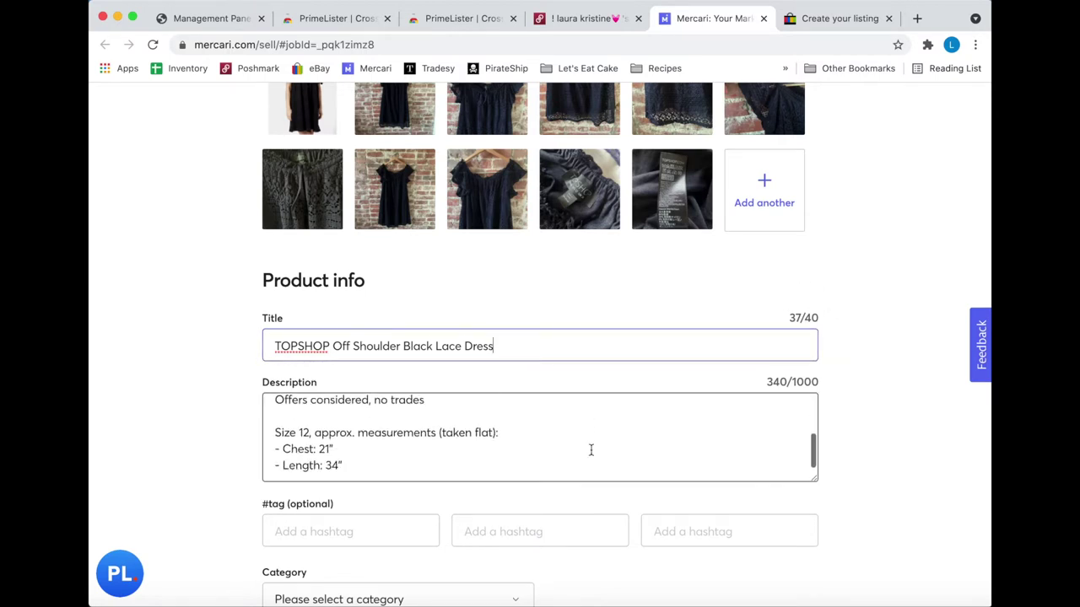
pyautogui.scroll(-1, 590, 450)
# - Start a hashtag and set the category to Above knee, mini
pyautogui.click(345, 435)
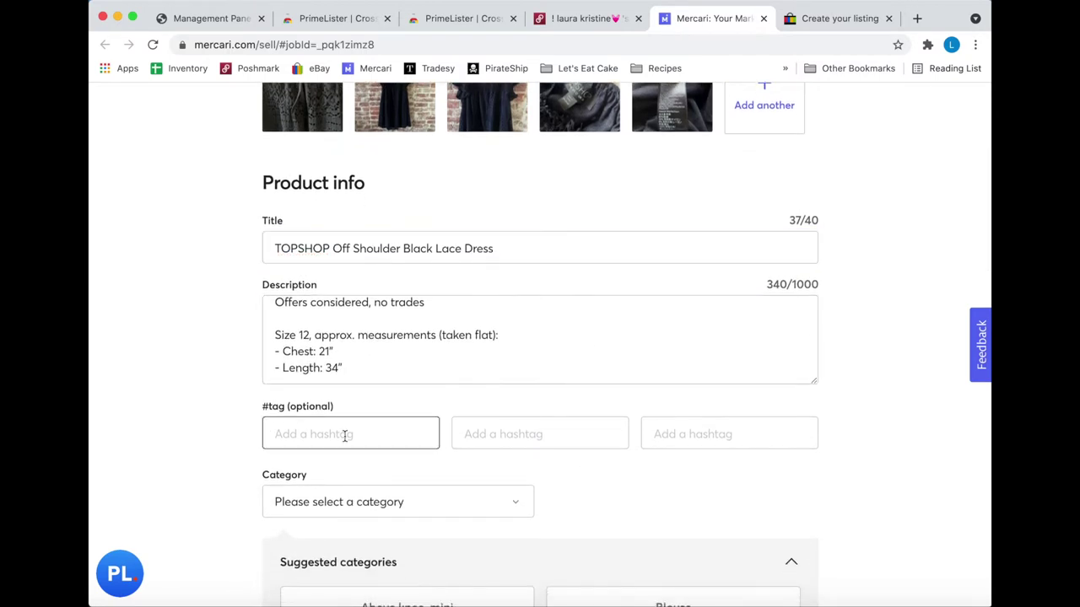
pyautogui.scroll(-10, 371, 371)
pyautogui.click(393, 306)
pyautogui.scroll(-1, 410, 224)
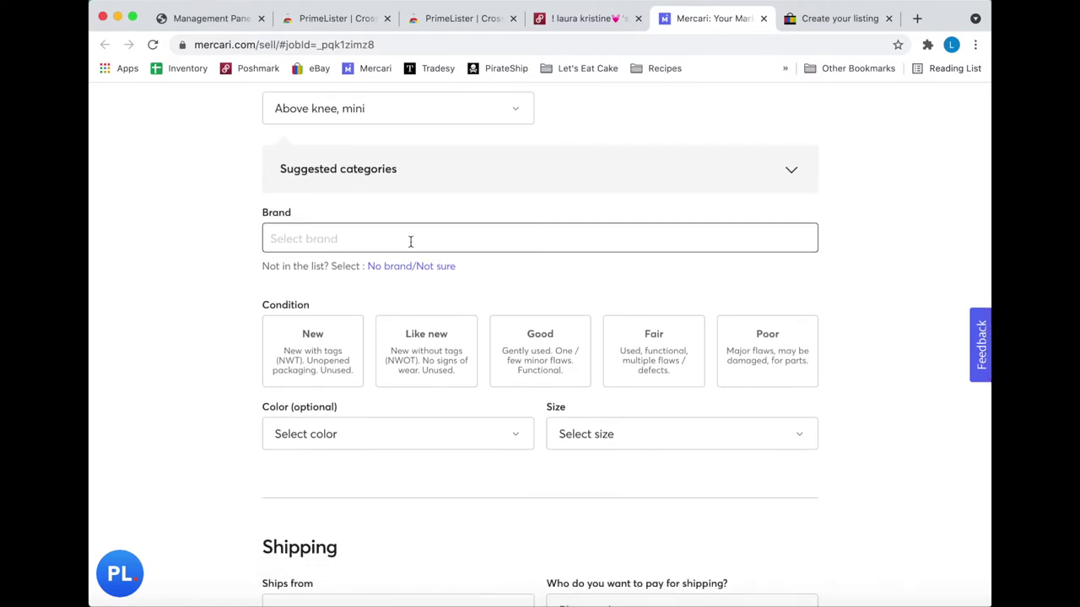
# - Set the brand to TopShop and the dress occasion to Casual, then close the finished listing
pyautogui.write('topshop')
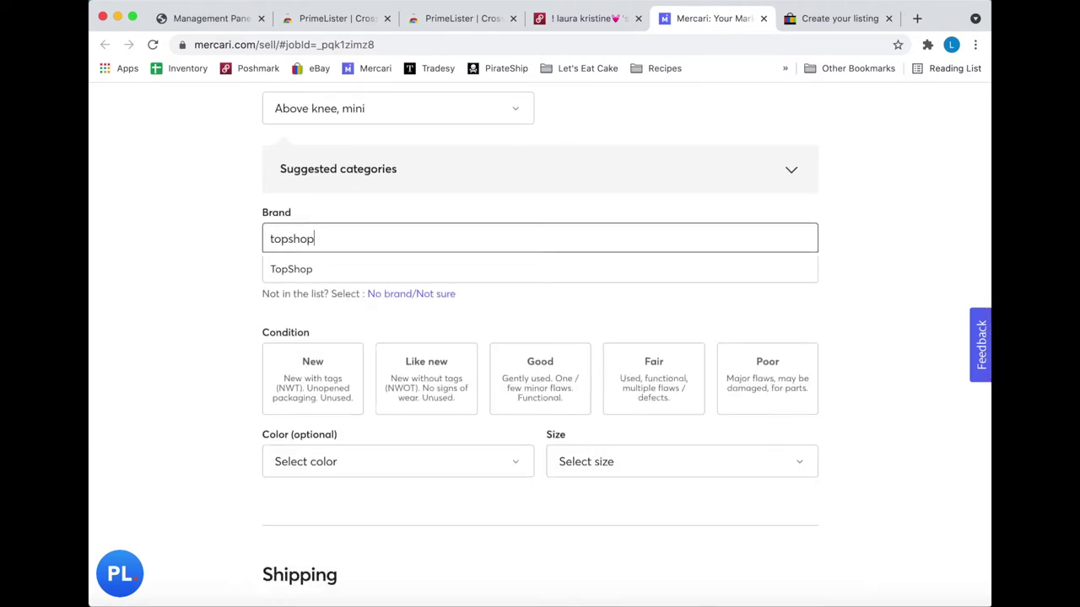
pyautogui.click(410, 277)
pyautogui.click(373, 356)
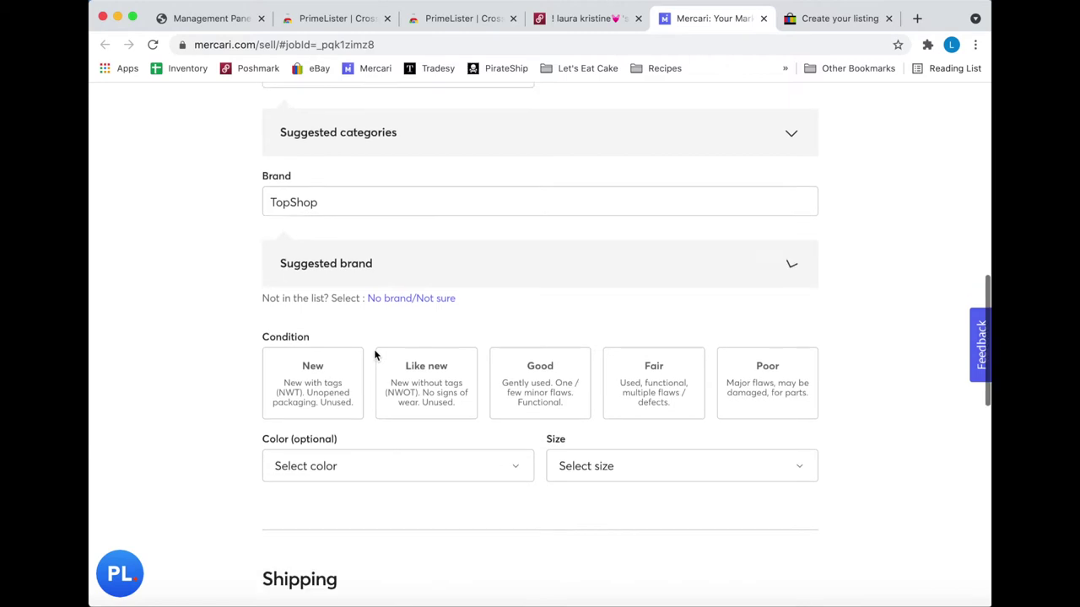
pyautogui.click(444, 245)
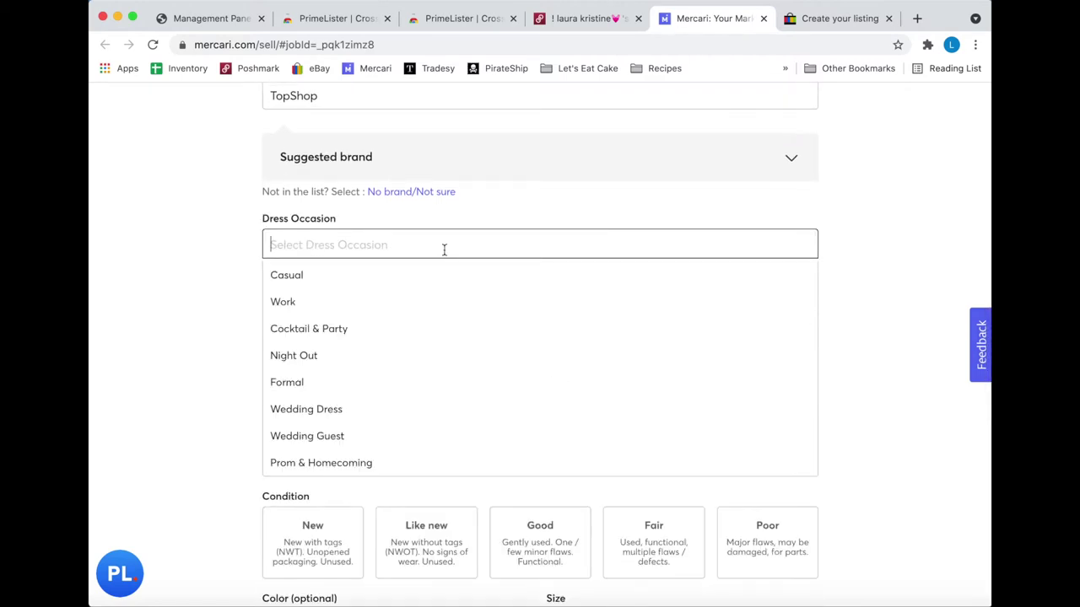
pyautogui.click(417, 280)
pyautogui.scroll(-10, 518, 330)
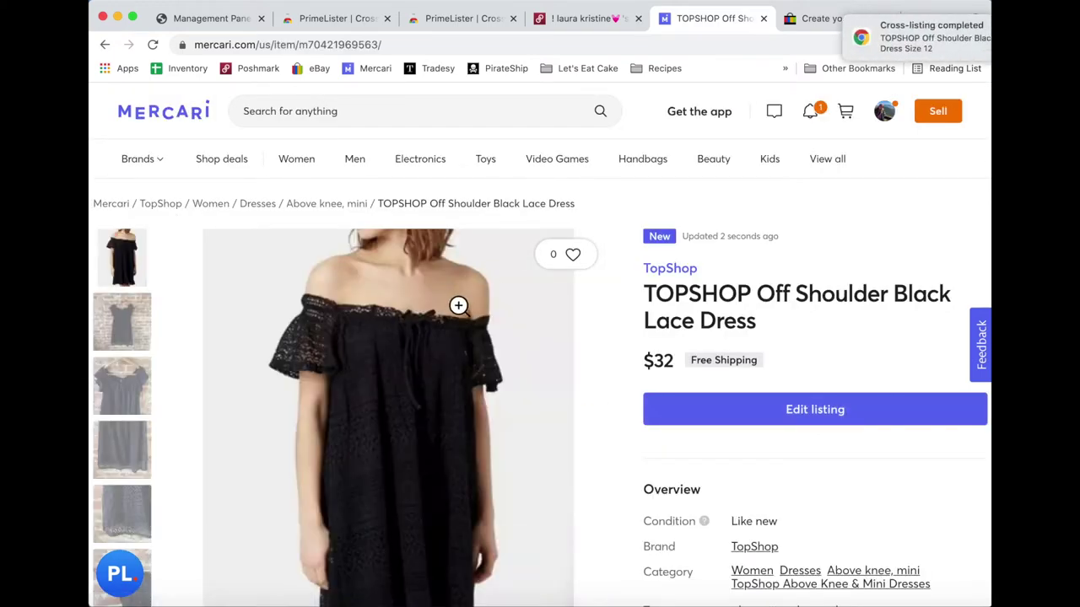
pyautogui.click(763, 18)
# - Close the eBay tab and select every listing in the Poshmark closet
pyautogui.click(764, 18)
pyautogui.click(307, 254)
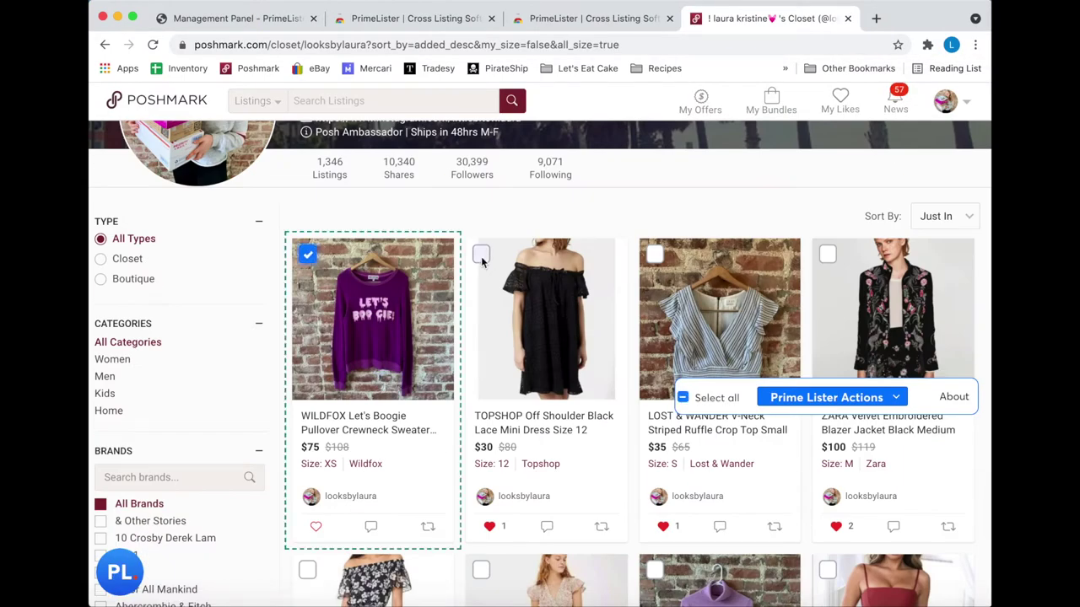
pyautogui.click(481, 254)
pyautogui.click(654, 254)
pyautogui.click(830, 253)
pyautogui.scroll(-2, 833, 251)
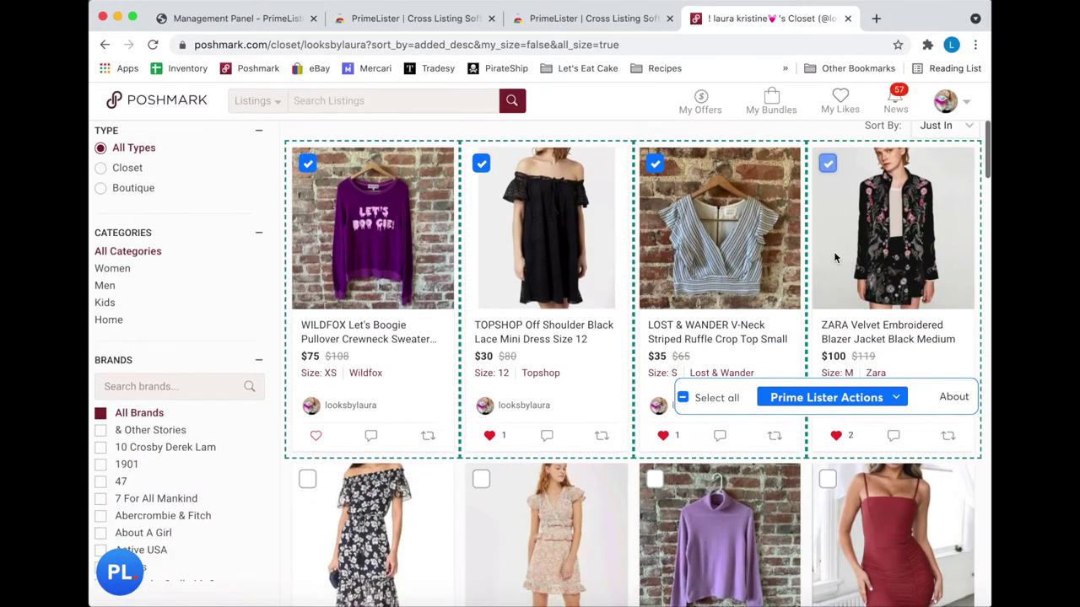
pyautogui.click(681, 398)
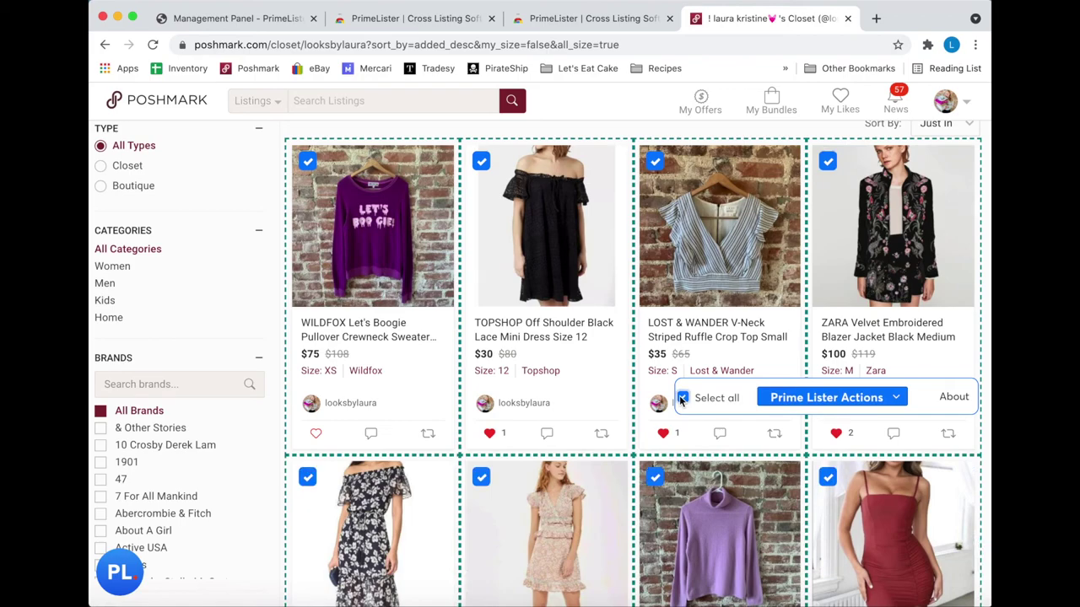
# - Share all the selected listings to followers through Prime Lister Actions and confirm
pyautogui.scroll(-10, 685, 401)
pyautogui.scroll(20, 681, 380)
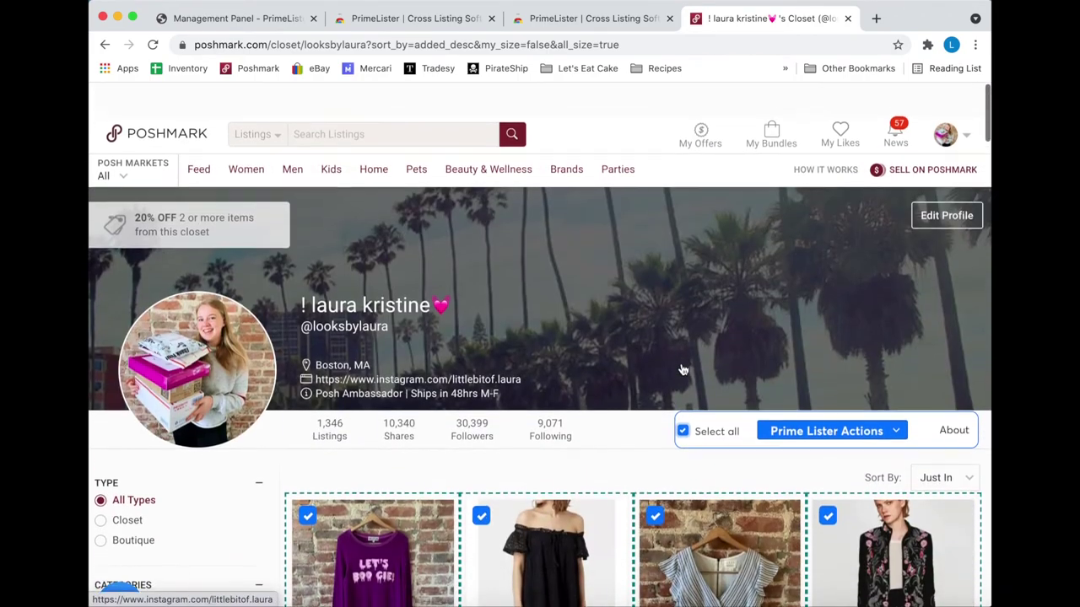
pyautogui.click(818, 404)
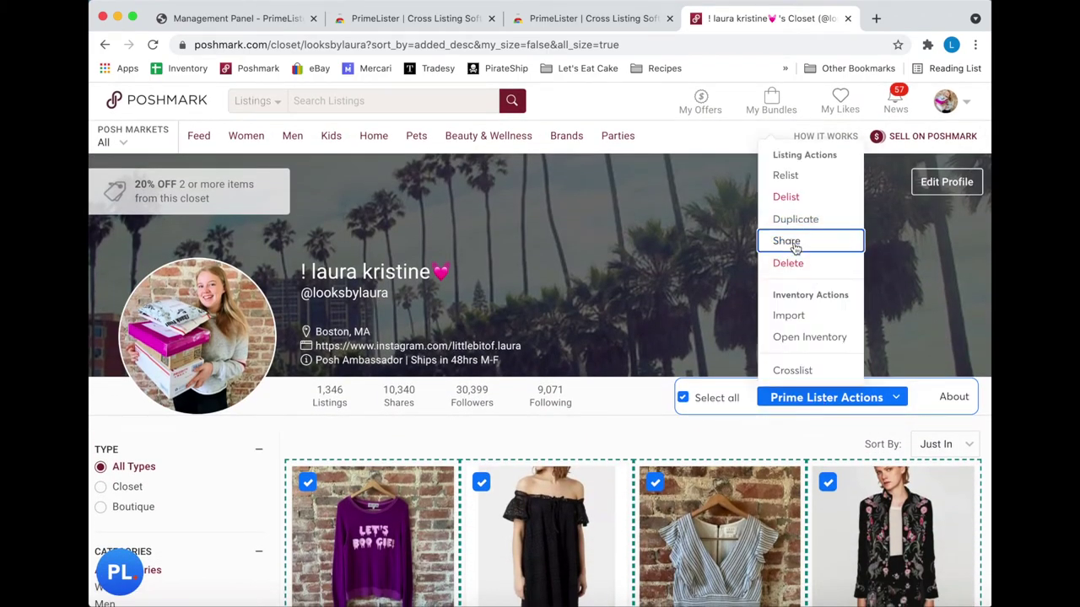
pyautogui.click(794, 243)
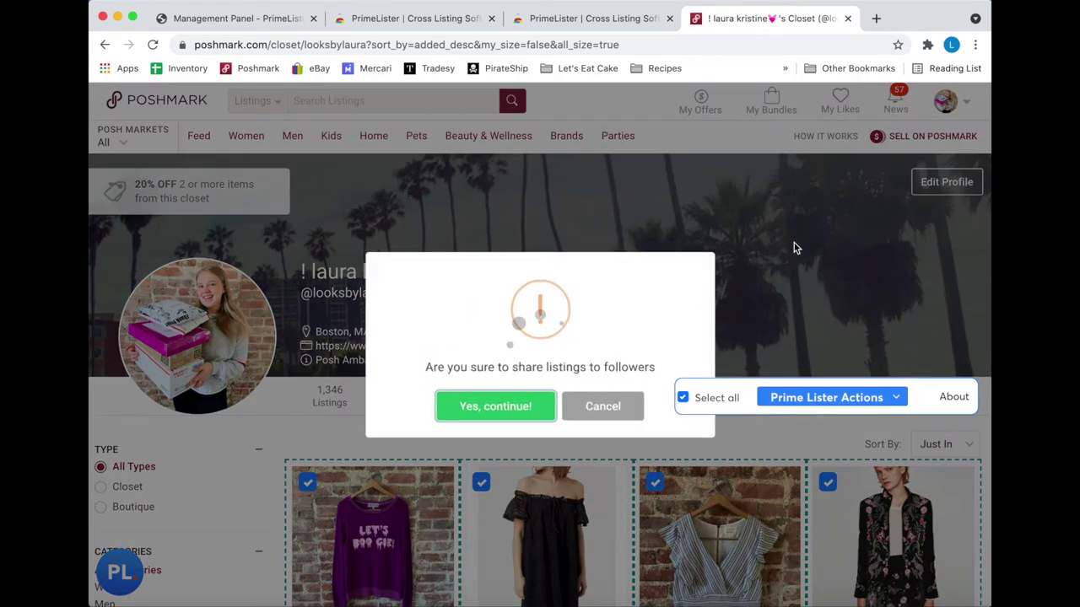
pyautogui.click(497, 404)
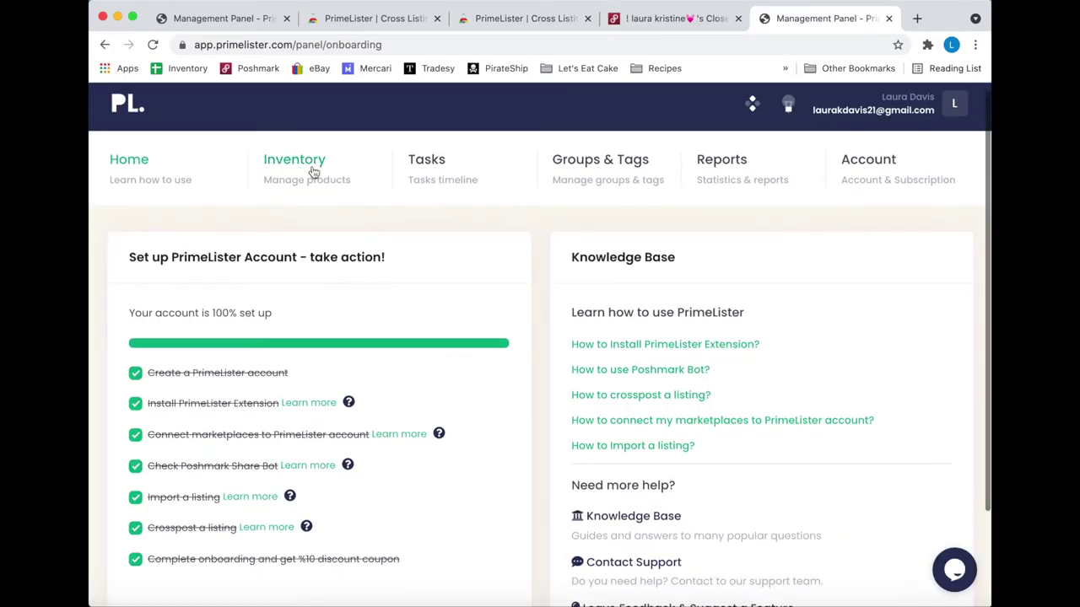
# - Open the PrimeLister Inventory page while the closet share keeps running
pyautogui.click(347, 185)
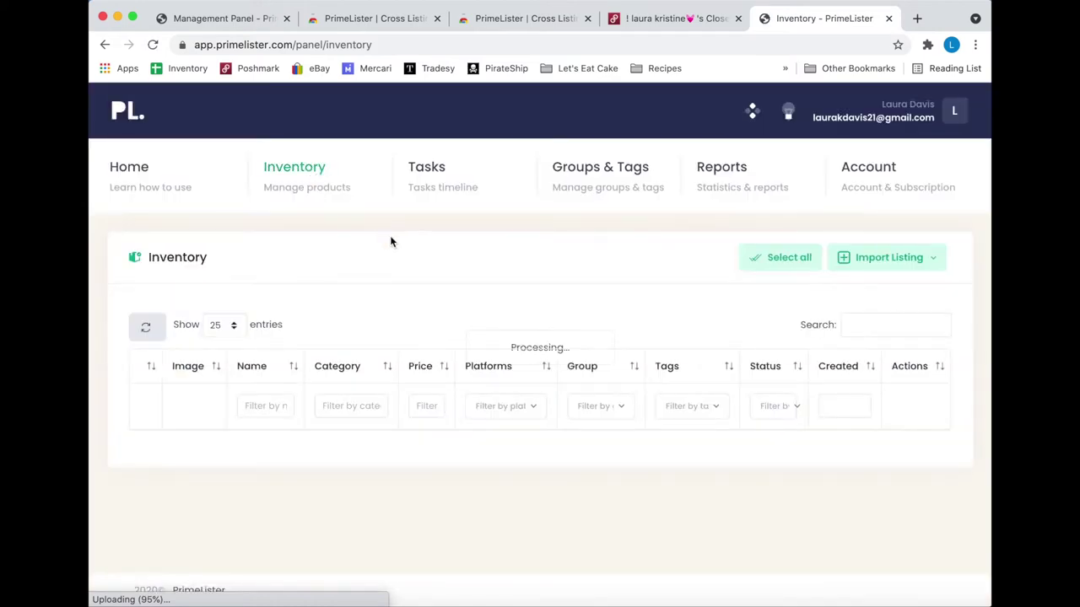
# - Scroll the inventory table and tick the NWT TOAD & CO. Blue Moon Flannel Button Down L row
pyautogui.scroll(-5, 392, 243)
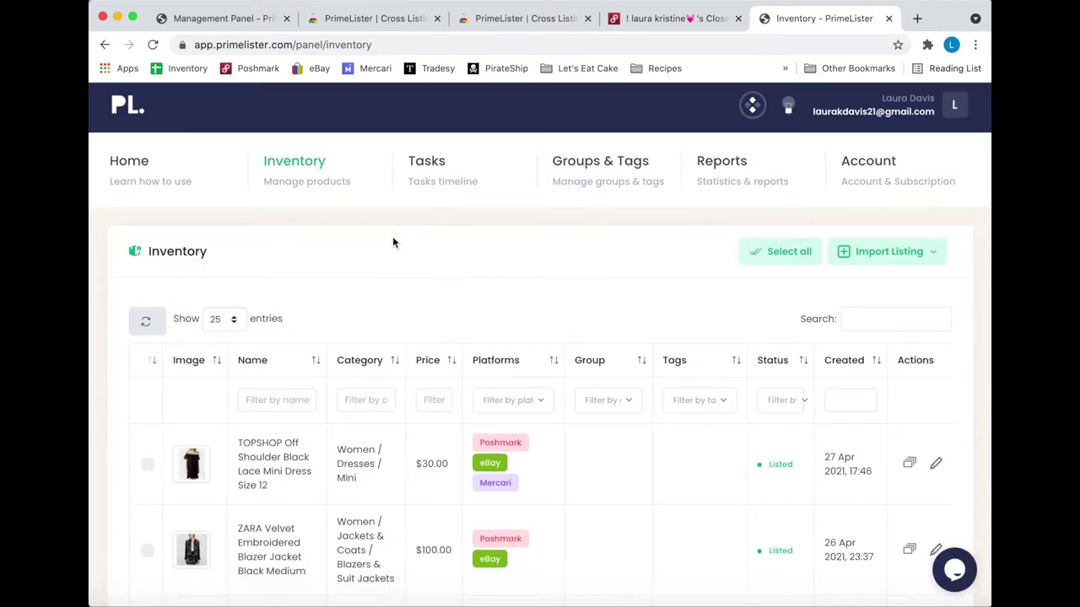
pyautogui.scroll(3, 433, 317)
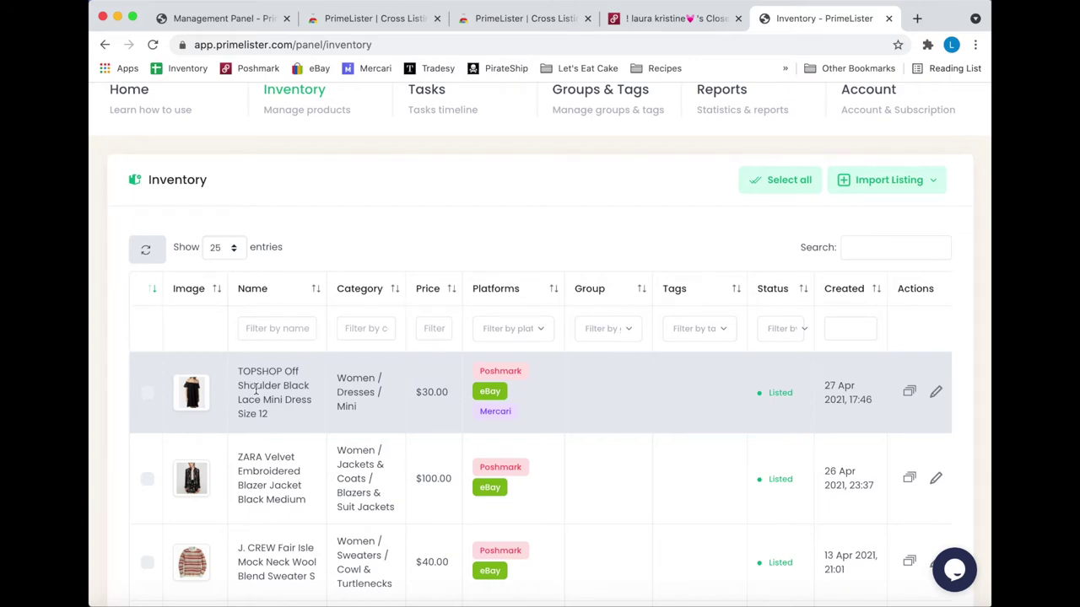
pyautogui.scroll(-5, 255, 389)
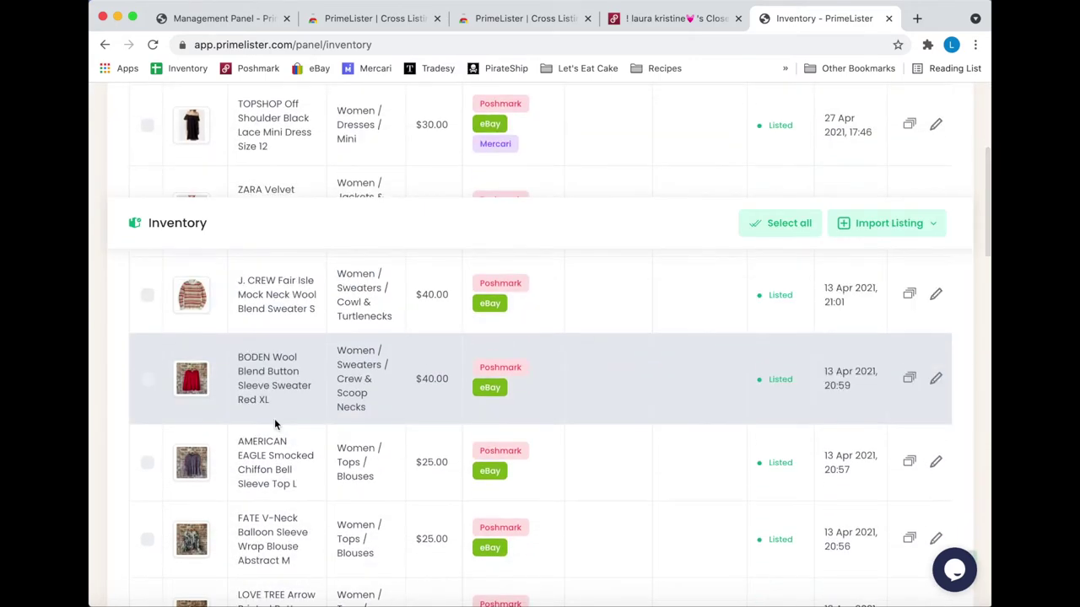
pyautogui.scroll(-6, 274, 424)
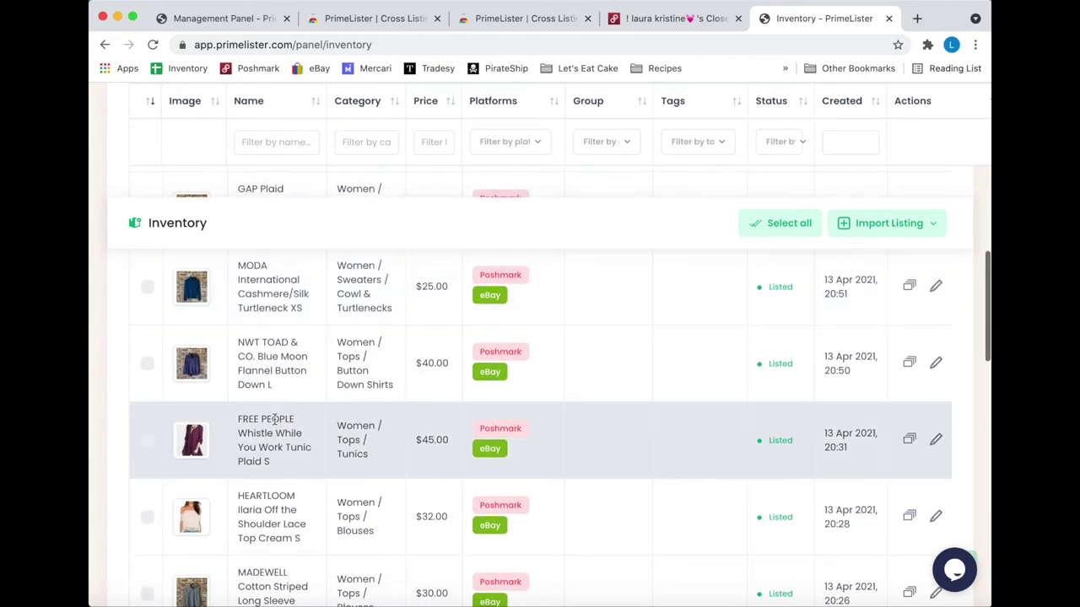
pyautogui.click(147, 364)
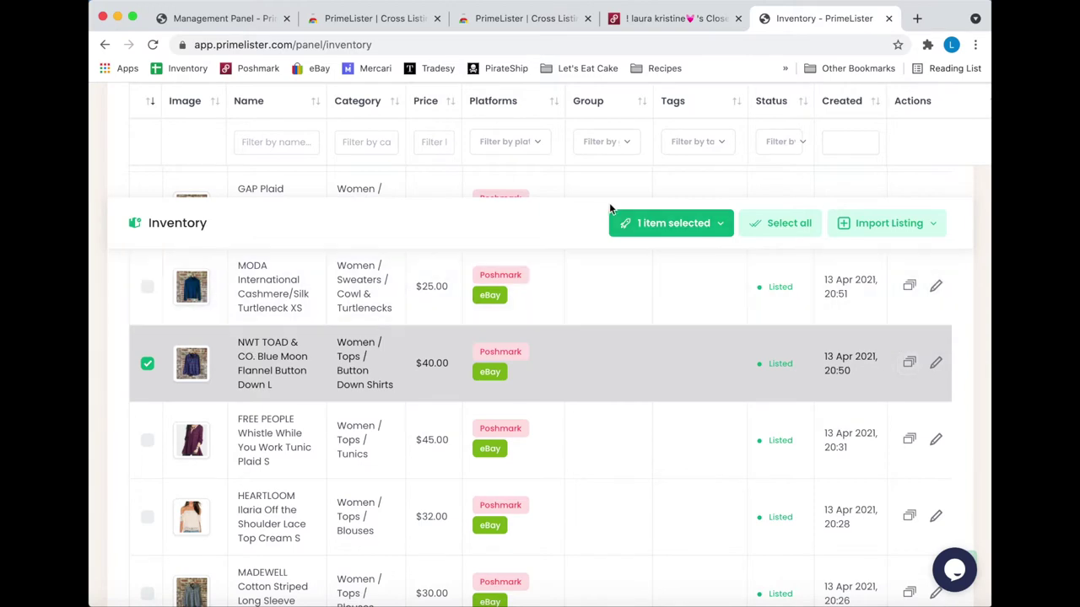
# - De-list the NWT TOAD & CO. flannel from Poshmark only and dismiss the success message
pyautogui.click(646, 226)
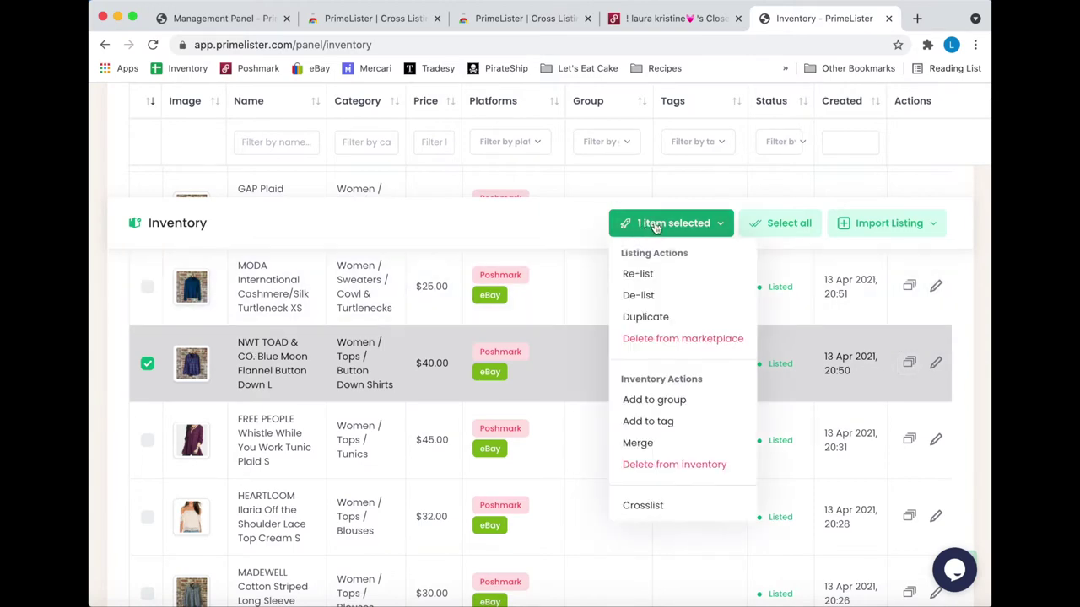
pyautogui.click(668, 295)
pyautogui.click(501, 344)
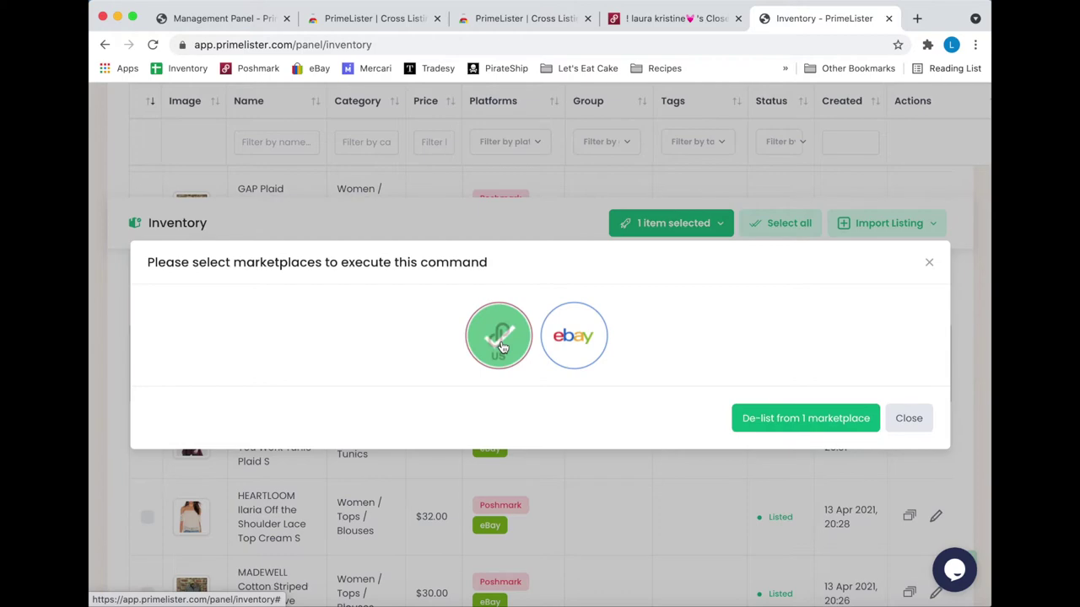
pyautogui.click(825, 420)
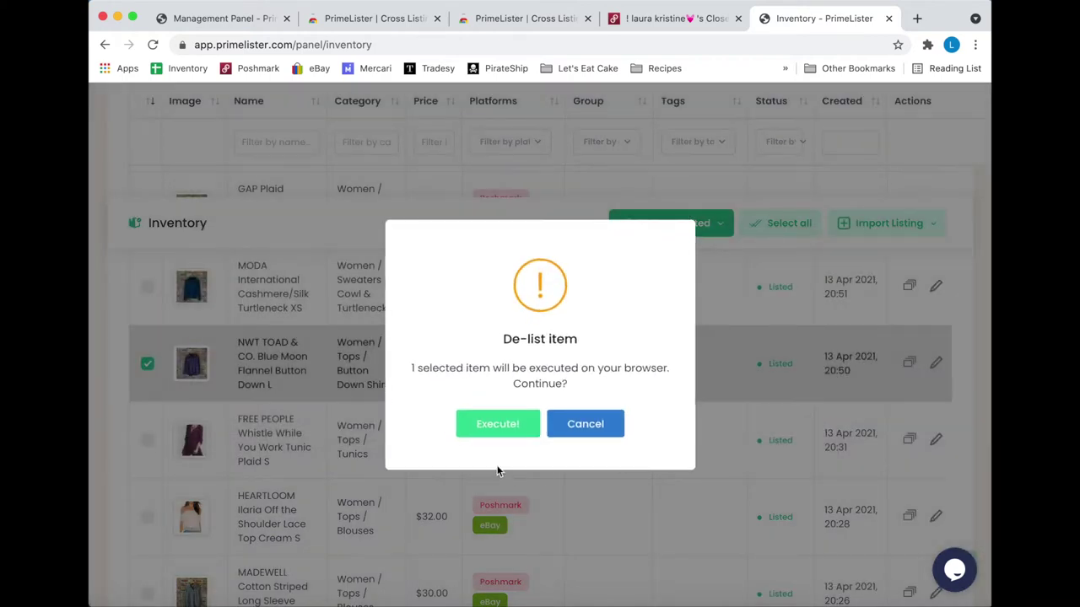
pyautogui.click(495, 424)
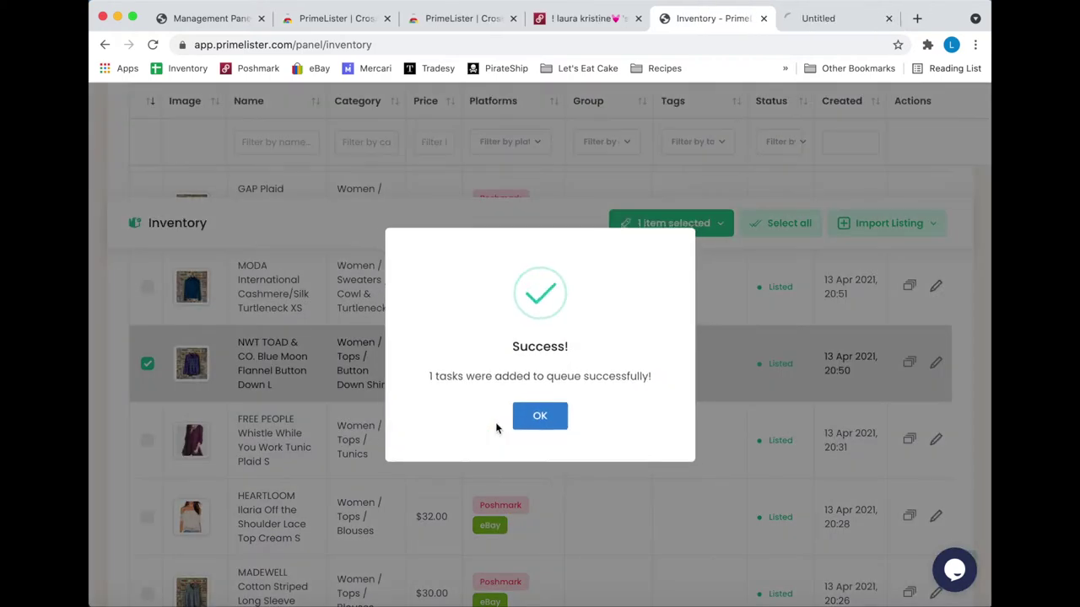
pyautogui.click(540, 416)
pyautogui.click(822, 20)
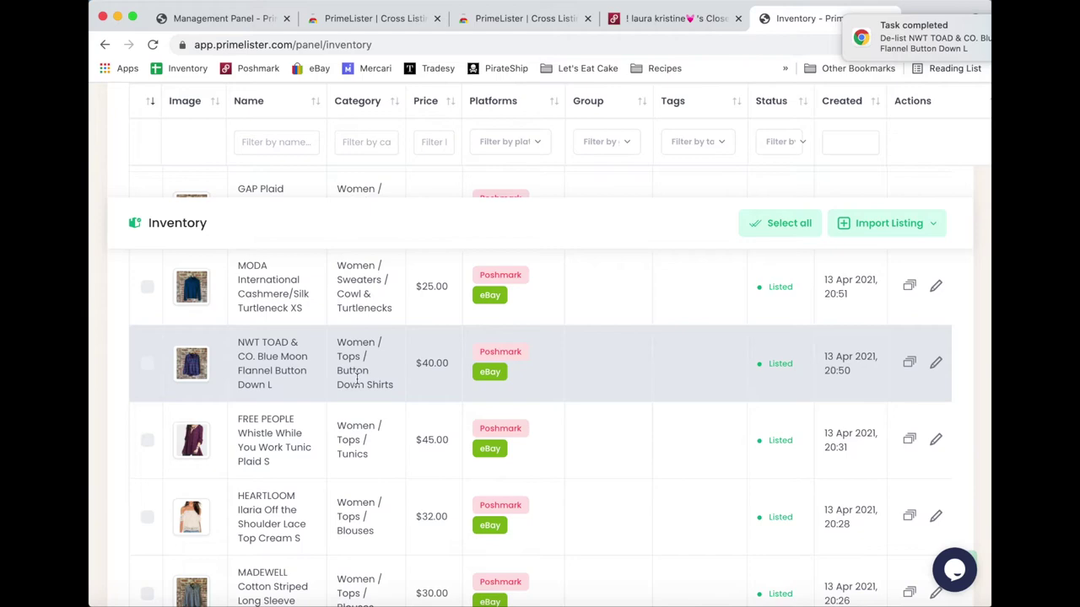
# - Scroll through the 44-item inventory table and view its second page
pyautogui.scroll(-5, 357, 381)
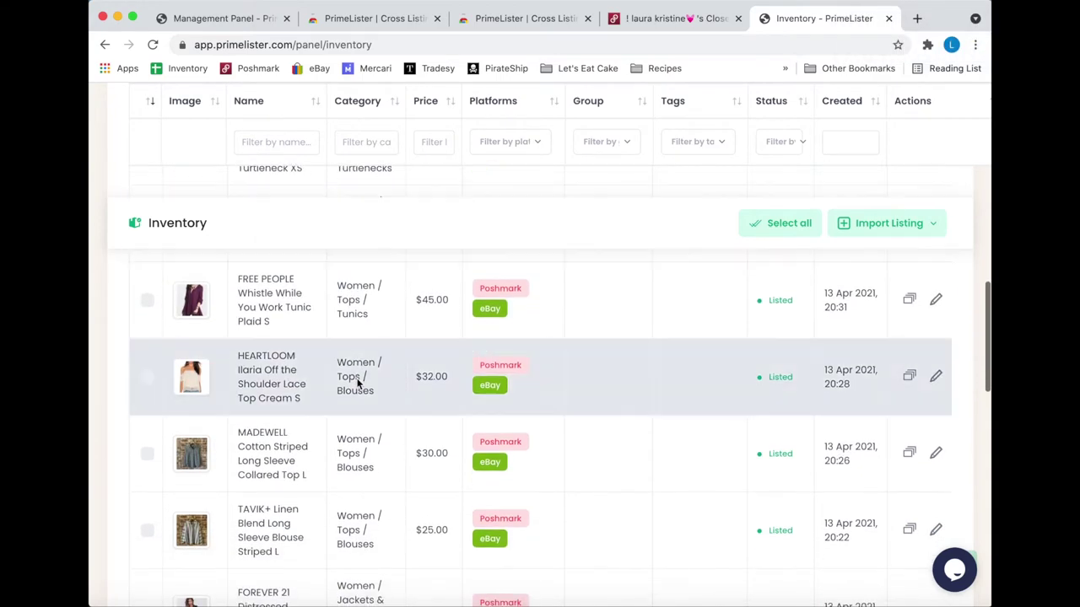
pyautogui.scroll(-5, 357, 384)
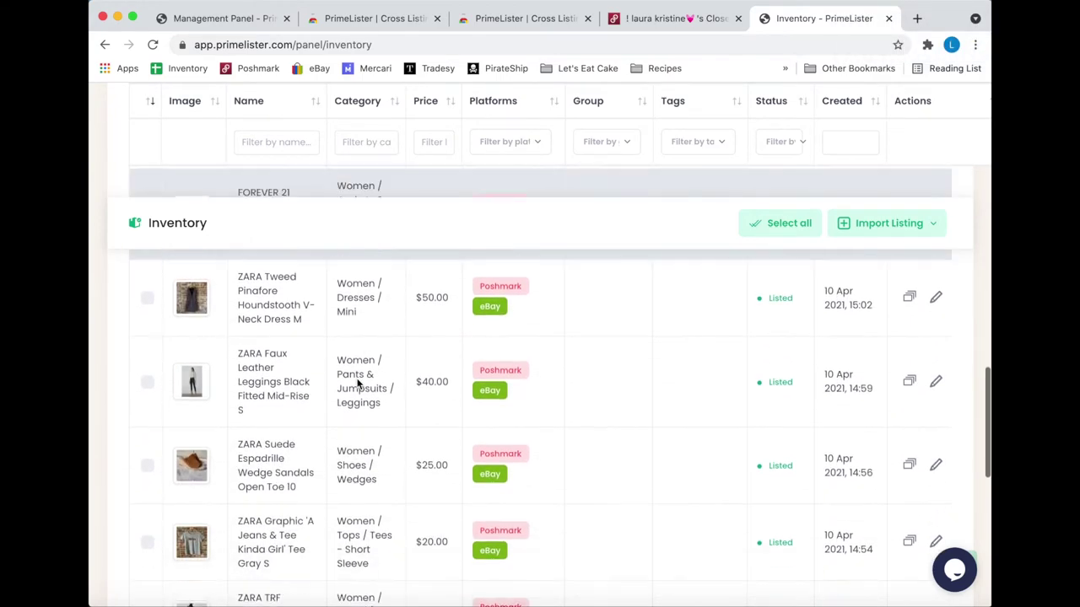
pyautogui.scroll(-1, 357, 383)
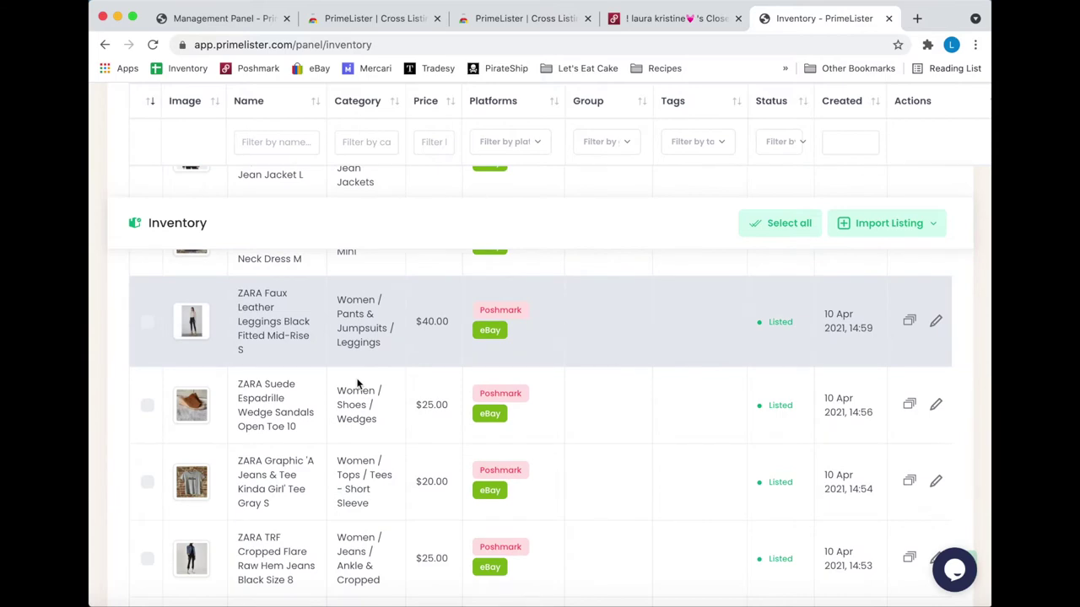
pyautogui.scroll(-5, 358, 384)
pyautogui.scroll(-5, 357, 380)
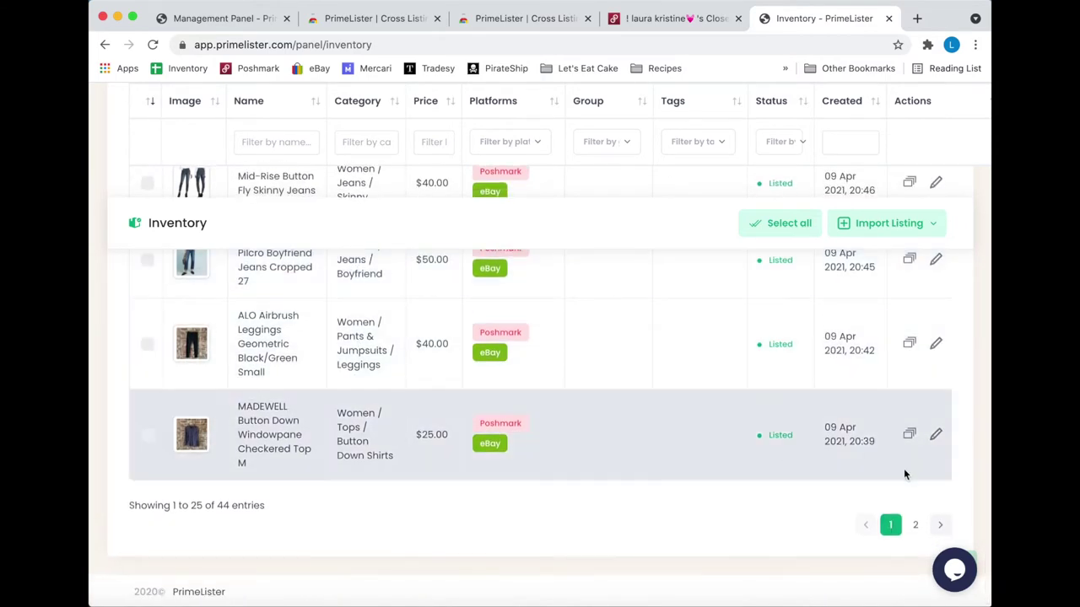
pyautogui.click(915, 524)
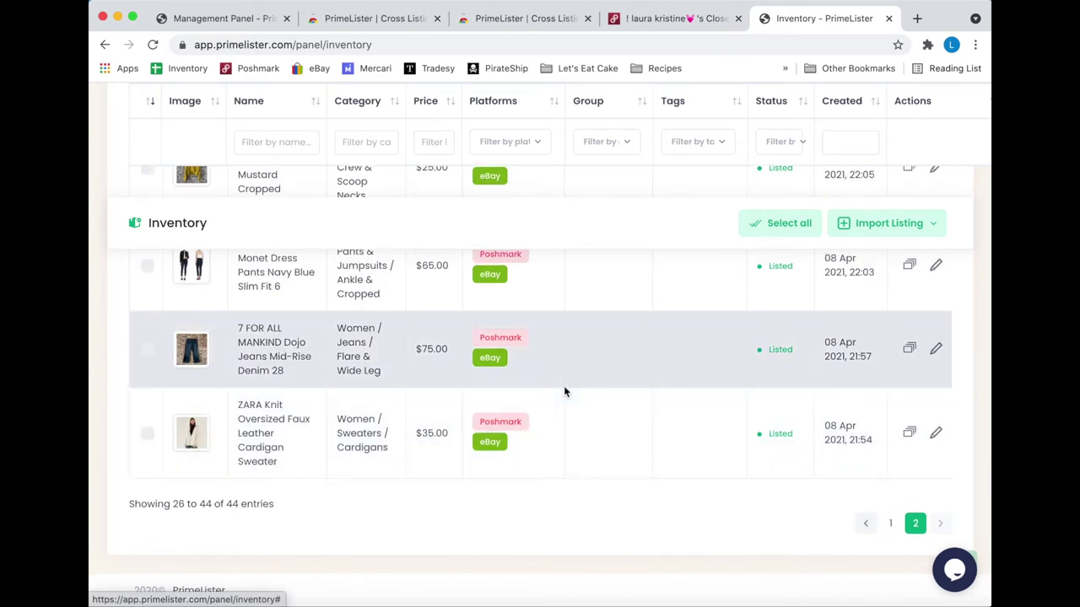
pyautogui.scroll(5, 564, 390)
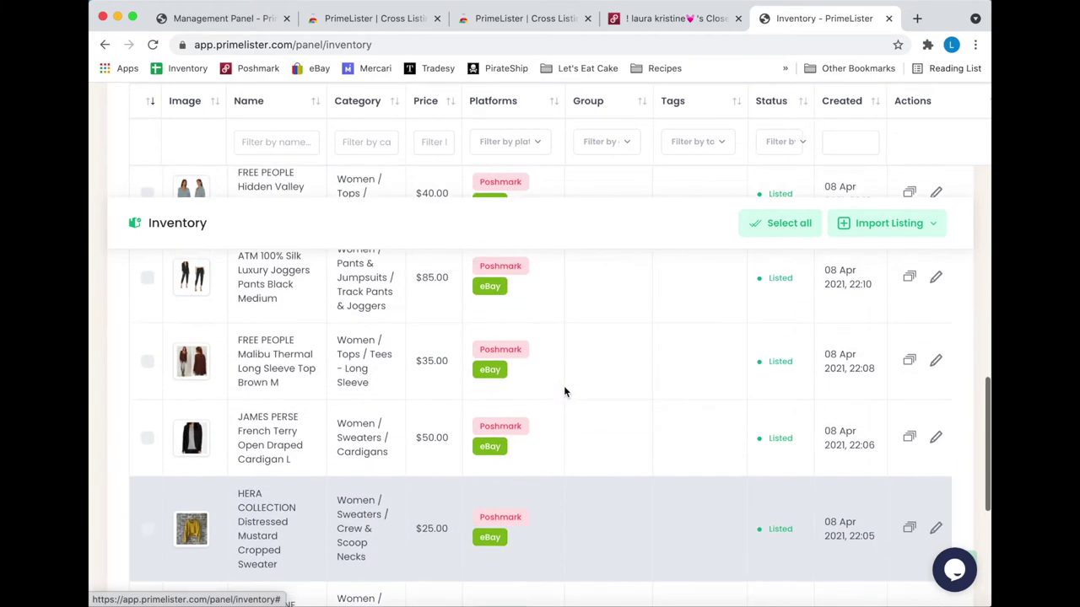
pyautogui.scroll(4, 563, 385)
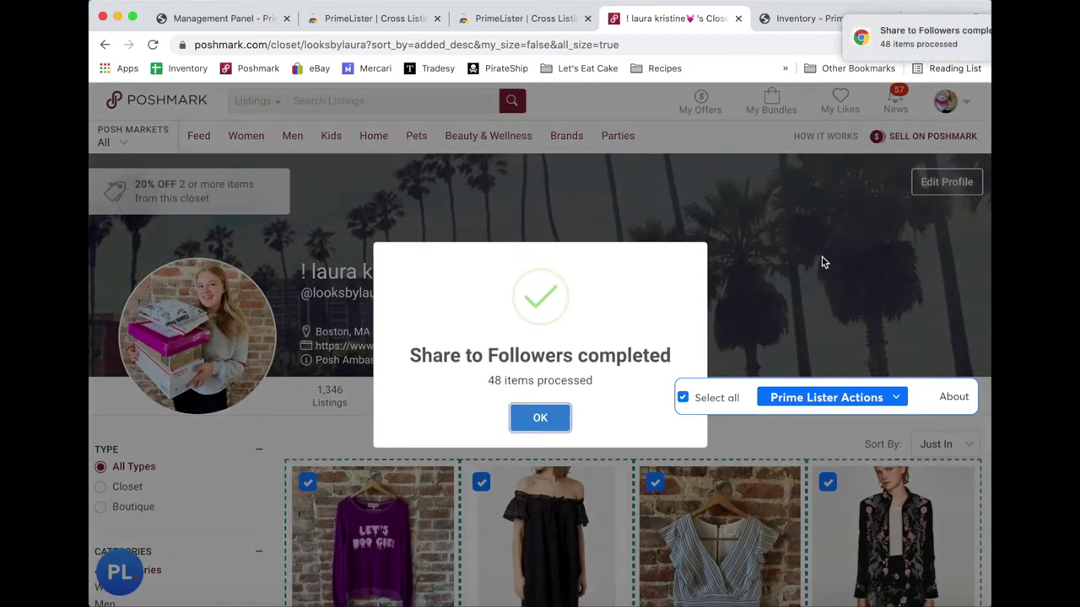
# - Dismiss the share-completed message and return to the top of the Poshmark closet
pyautogui.click(552, 421)
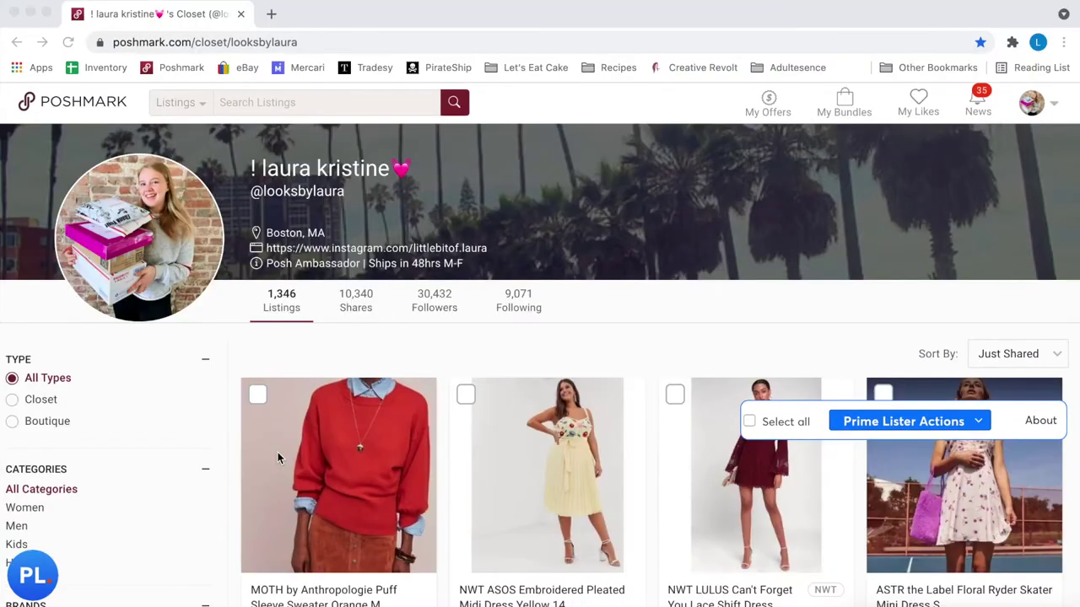
pyautogui.scroll(3, 278, 458)
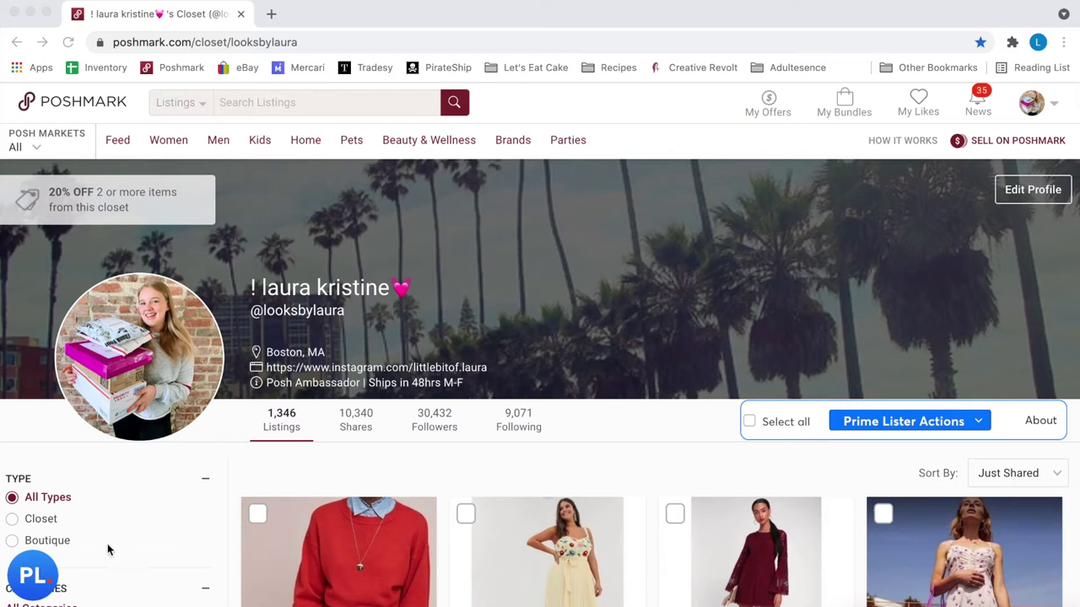
pyautogui.click(35, 579)
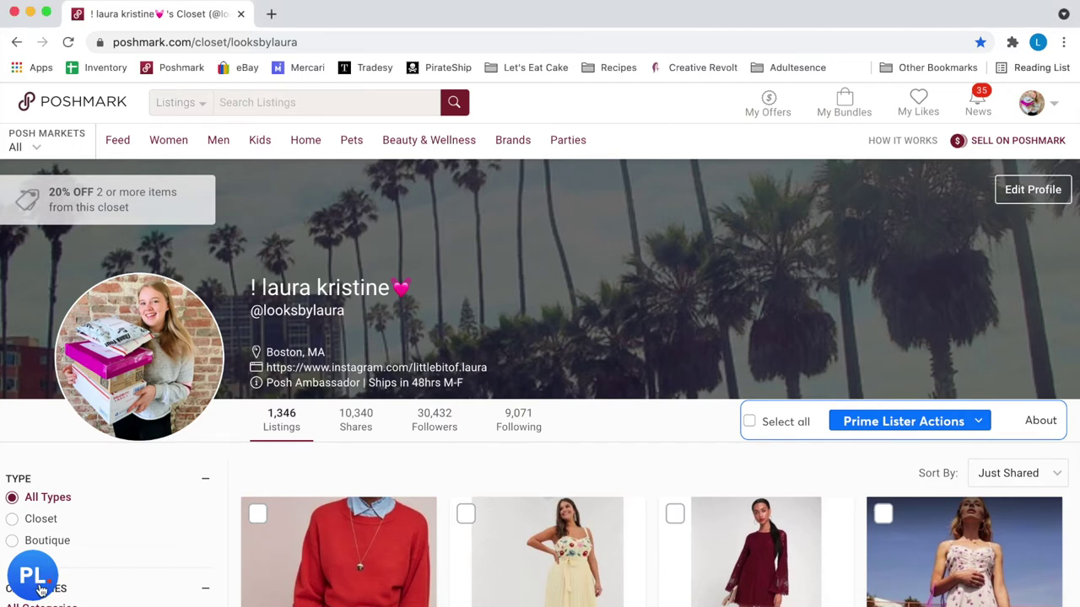
# - Open the PrimeLister Poshmark bot panel and scroll down to its Bulk Offer section
pyautogui.click(38, 582)
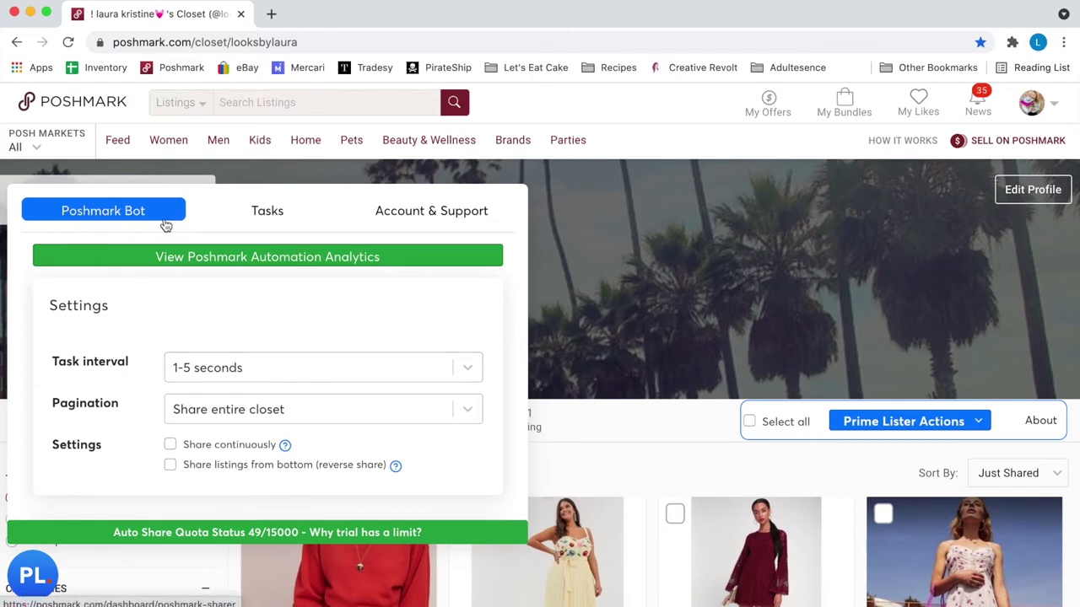
pyautogui.scroll(-2, 234, 374)
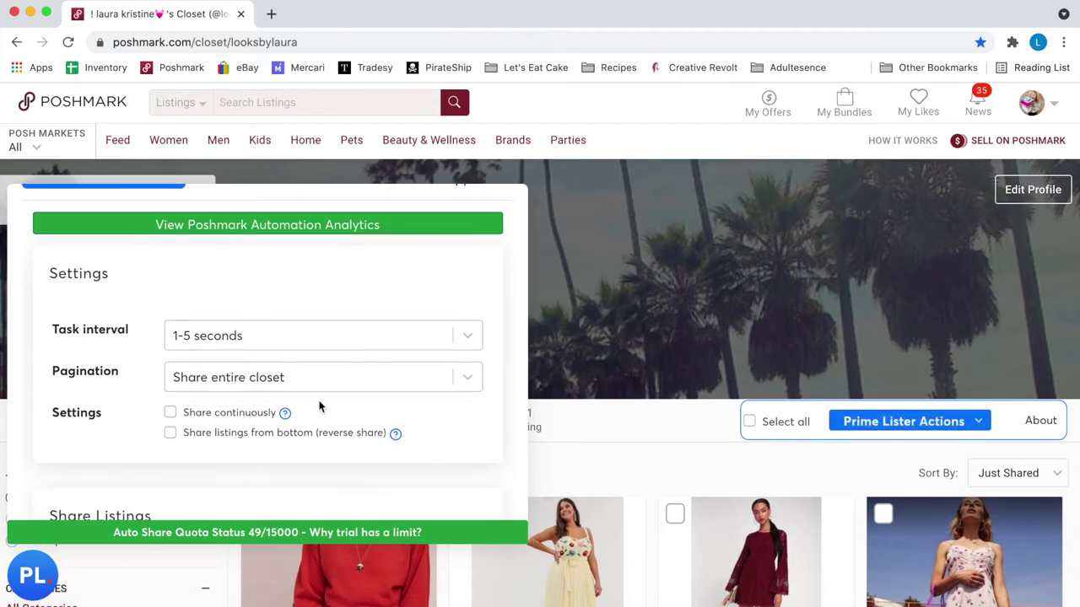
pyautogui.scroll(-4, 302, 399)
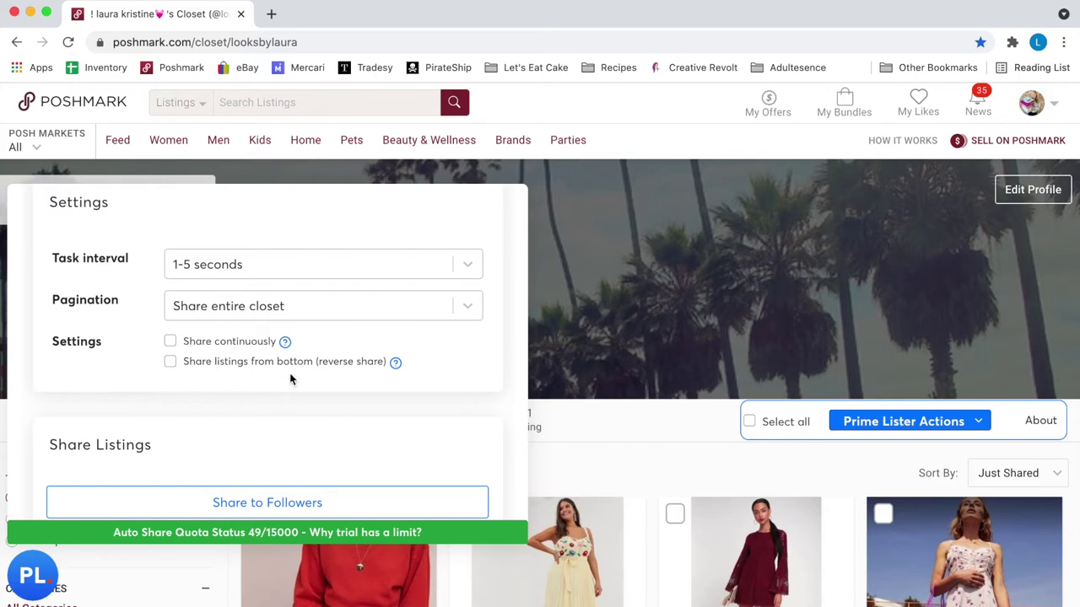
pyautogui.scroll(-9, 290, 376)
pyautogui.scroll(-9, 80, 392)
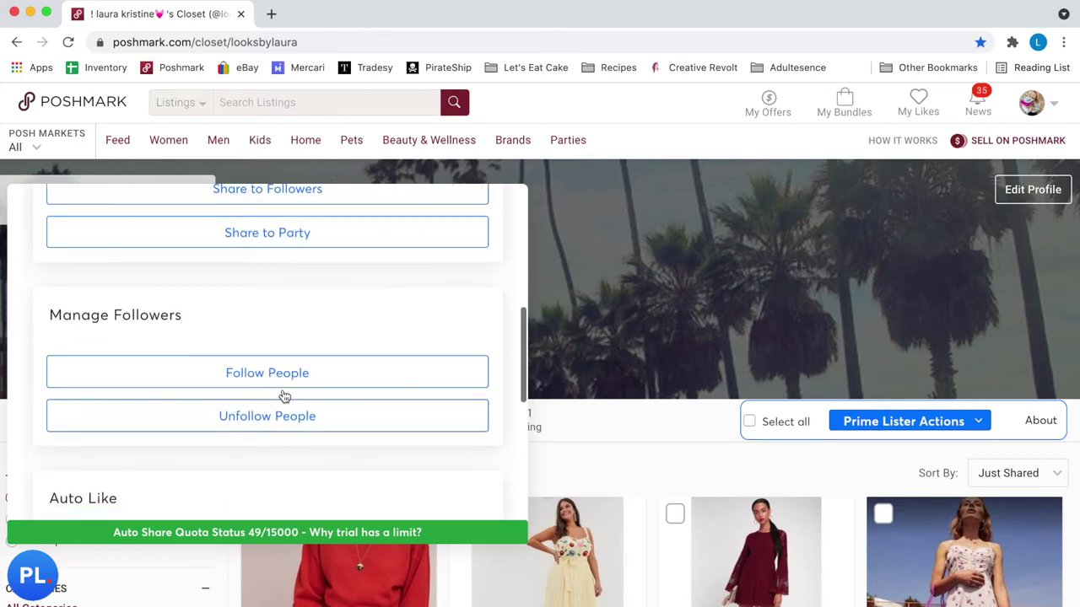
pyautogui.scroll(5, 82, 390)
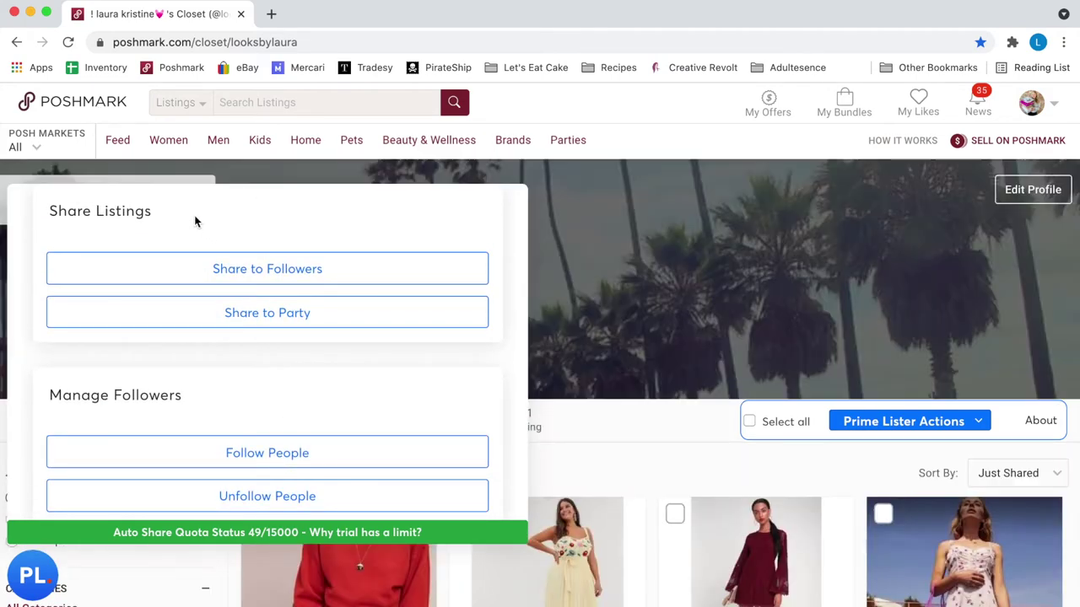
pyautogui.scroll(-7, 260, 317)
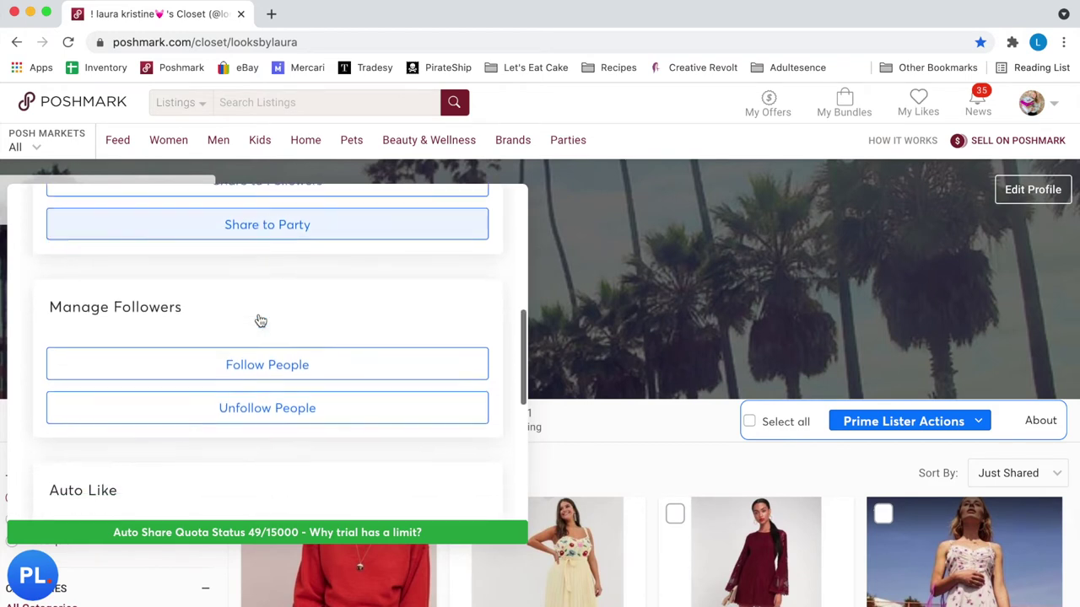
pyautogui.scroll(-4, 228, 388)
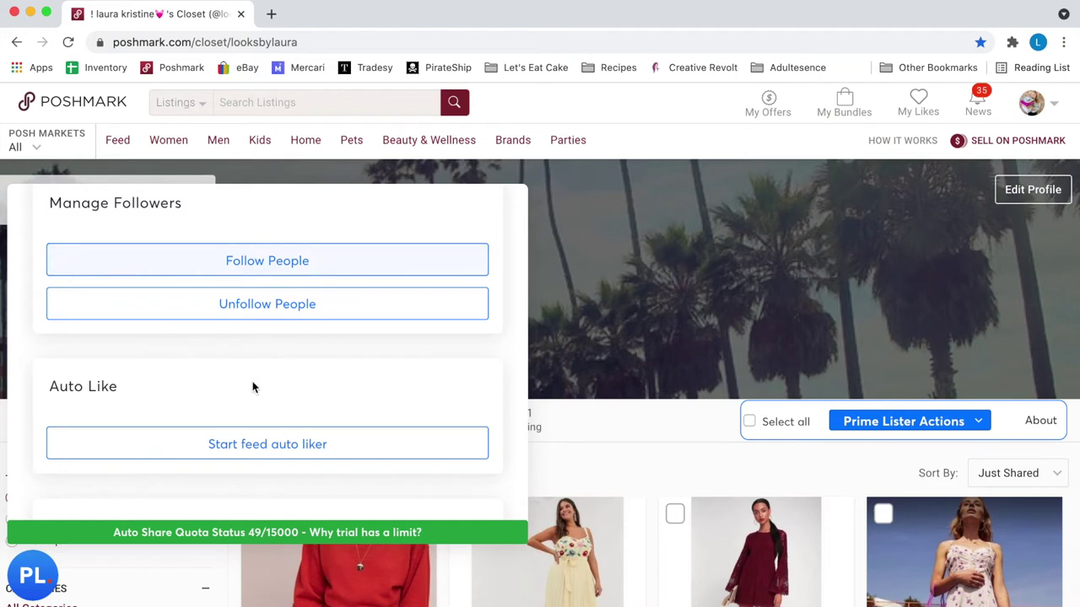
pyautogui.scroll(-5, 250, 401)
pyautogui.scroll(-7, 291, 341)
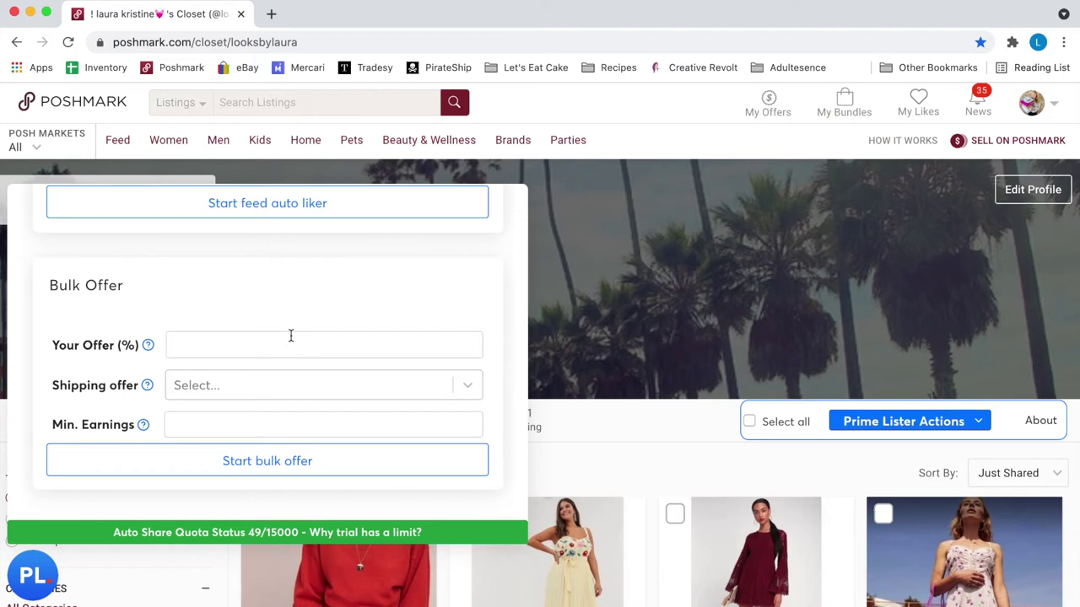
# - Enter a 20% offer with a 4.99 shipping offer in the bulk offer form
pyautogui.click(265, 351)
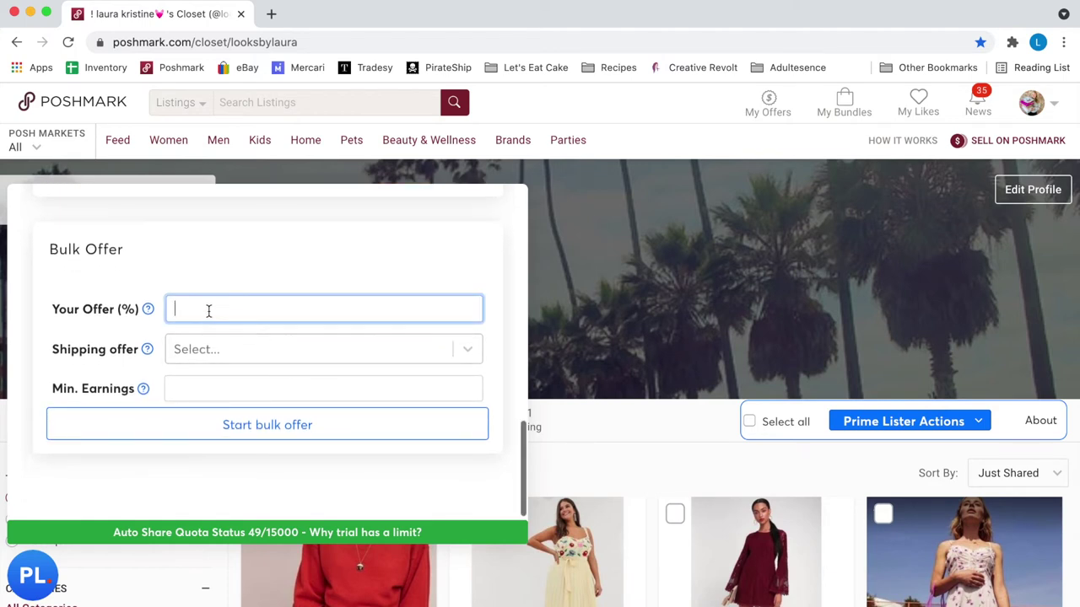
pyautogui.click(260, 264)
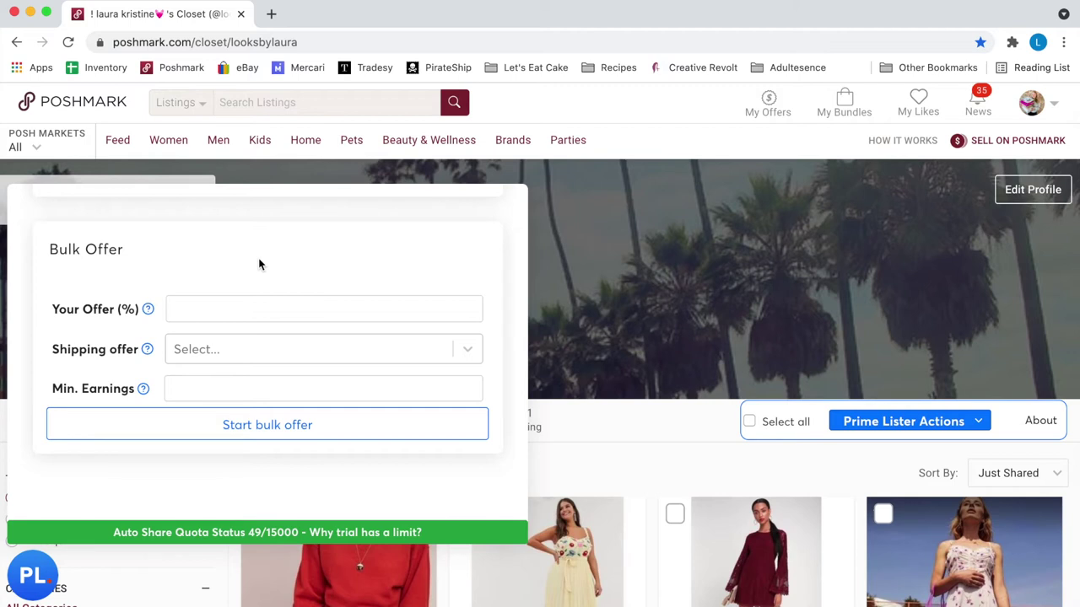
pyautogui.click(257, 306)
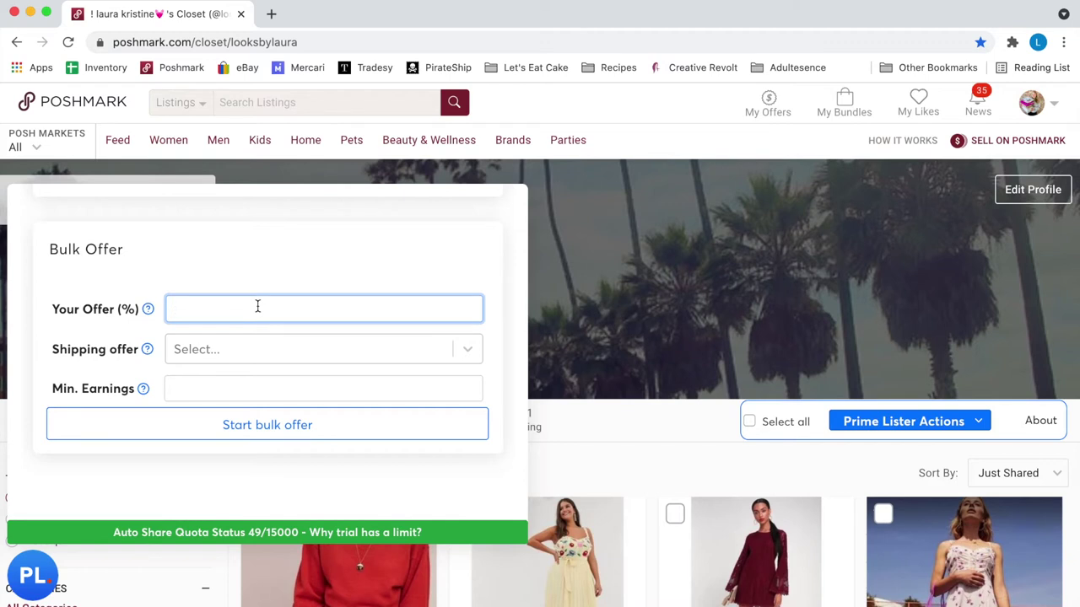
pyautogui.write('20')
pyautogui.click(270, 348)
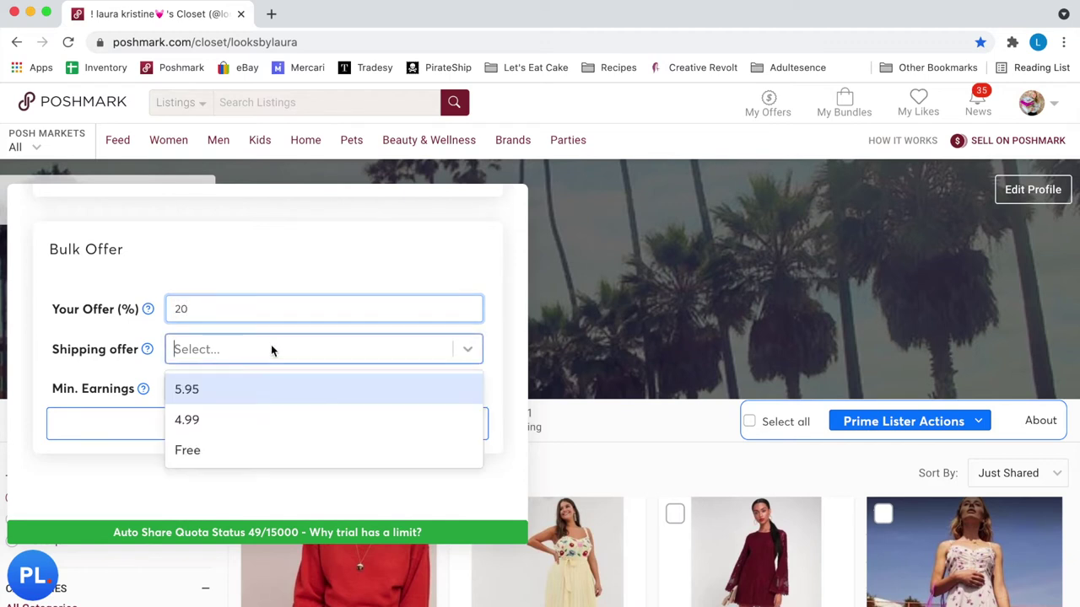
pyautogui.click(263, 414)
# - Set minimum earnings to 10, then start and confirm the bulk offer
pyautogui.click(247, 389)
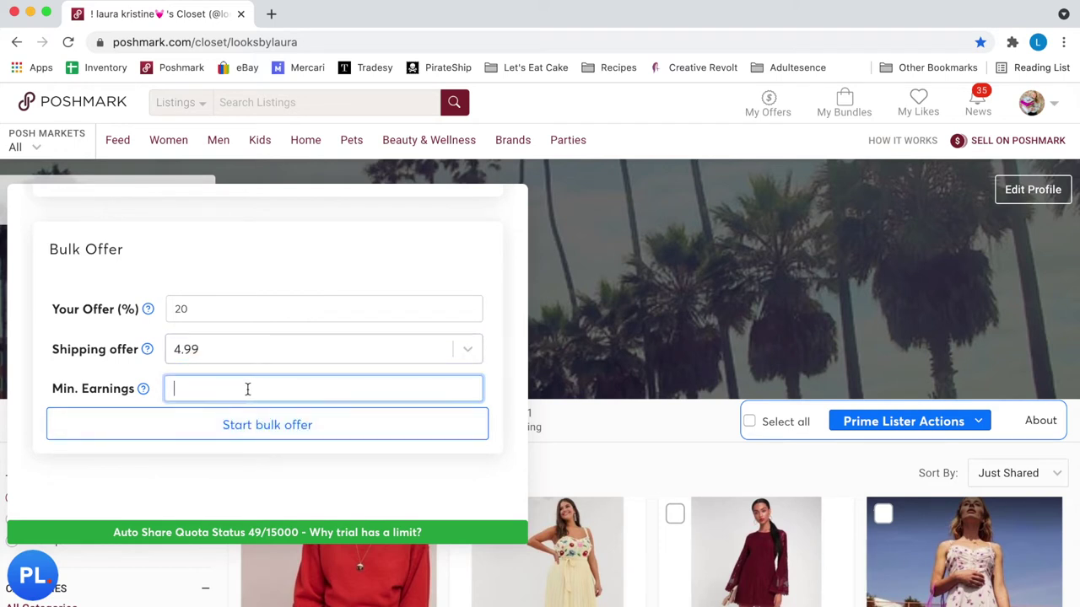
pyautogui.moveTo(144, 390)
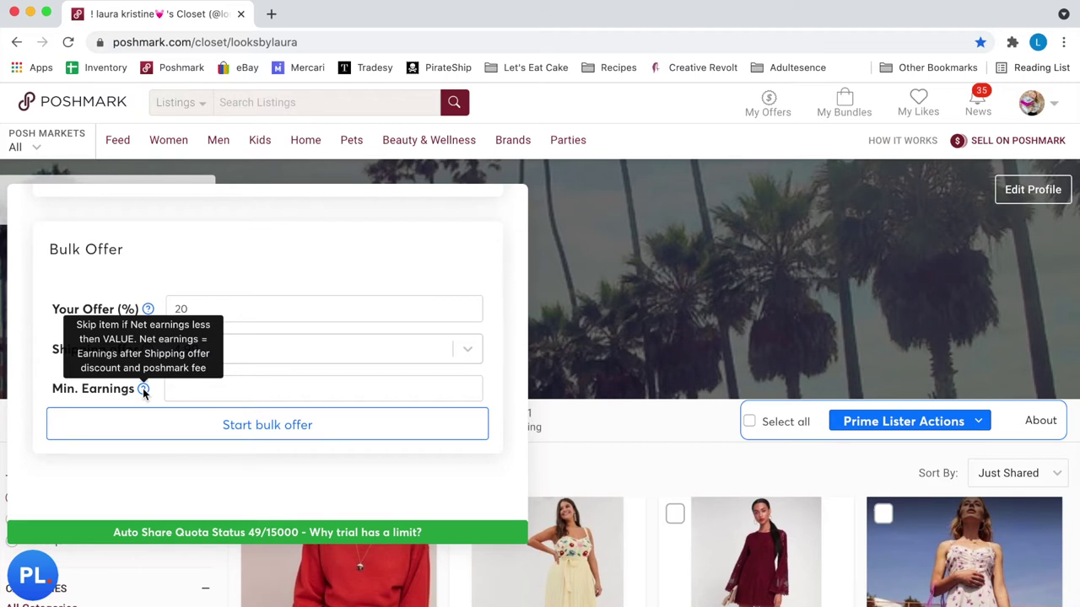
pyautogui.click(196, 393)
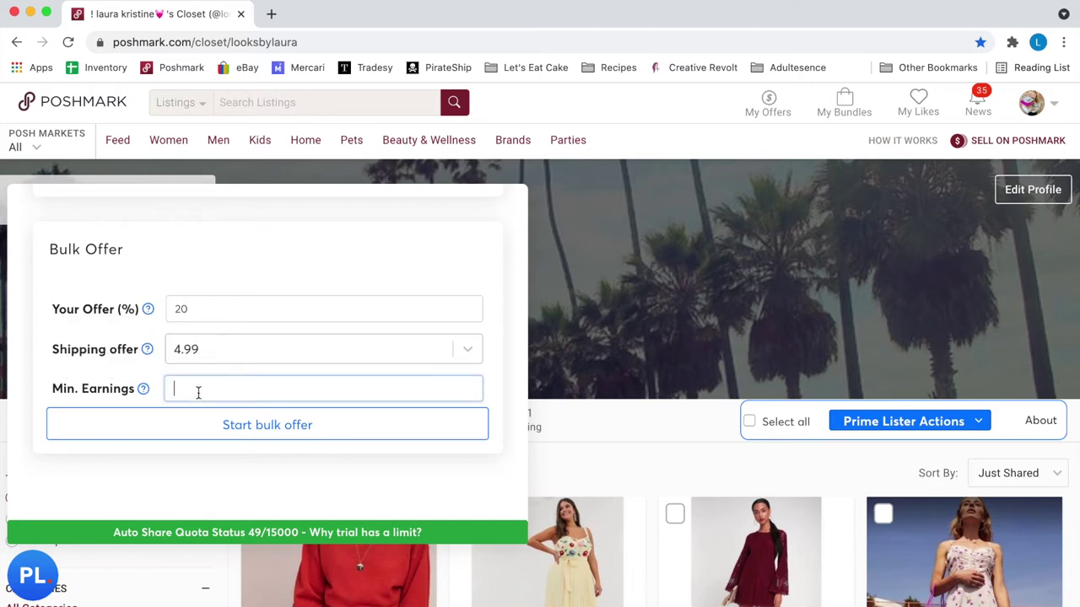
pyautogui.write('10')
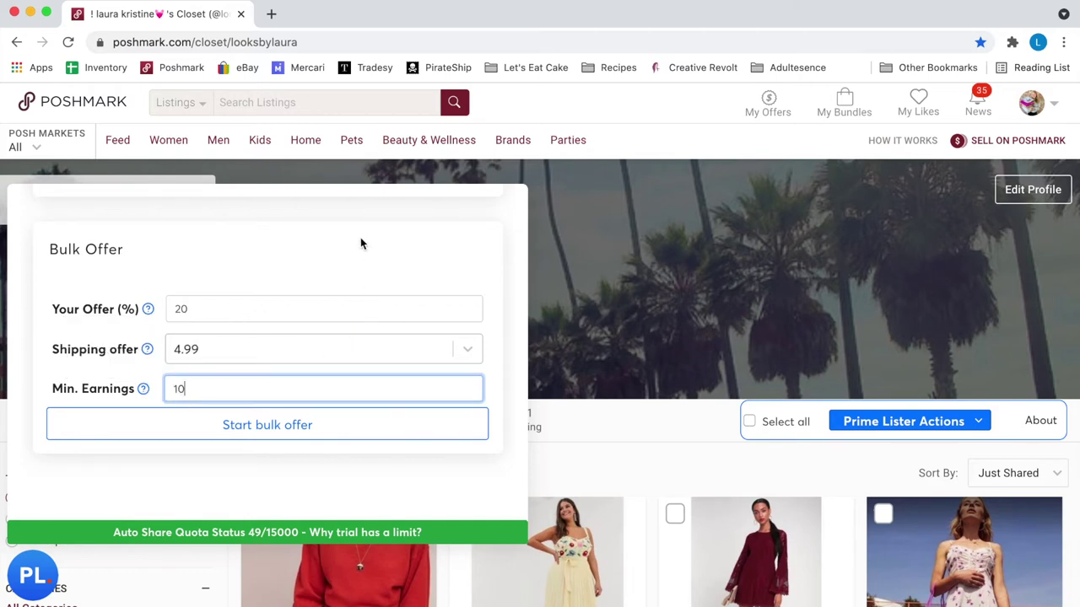
pyautogui.click(360, 244)
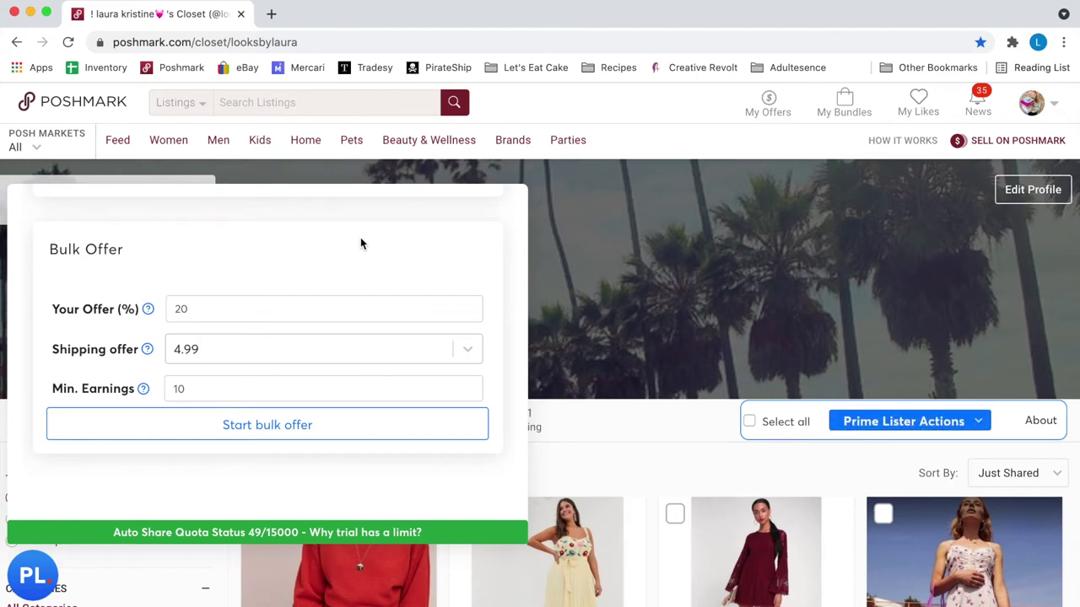
pyautogui.click(270, 434)
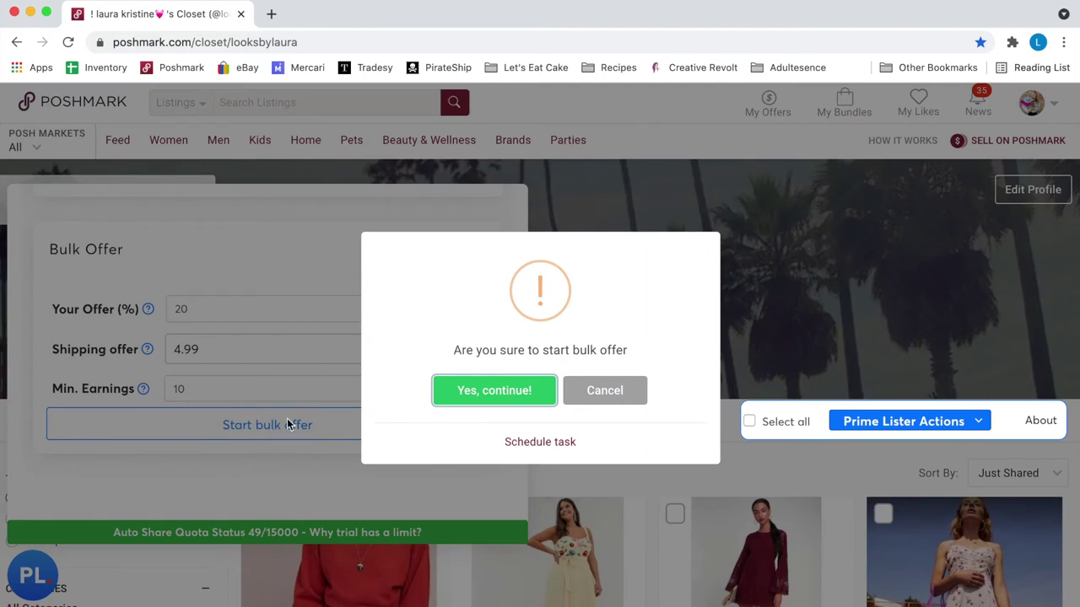
pyautogui.click(493, 390)
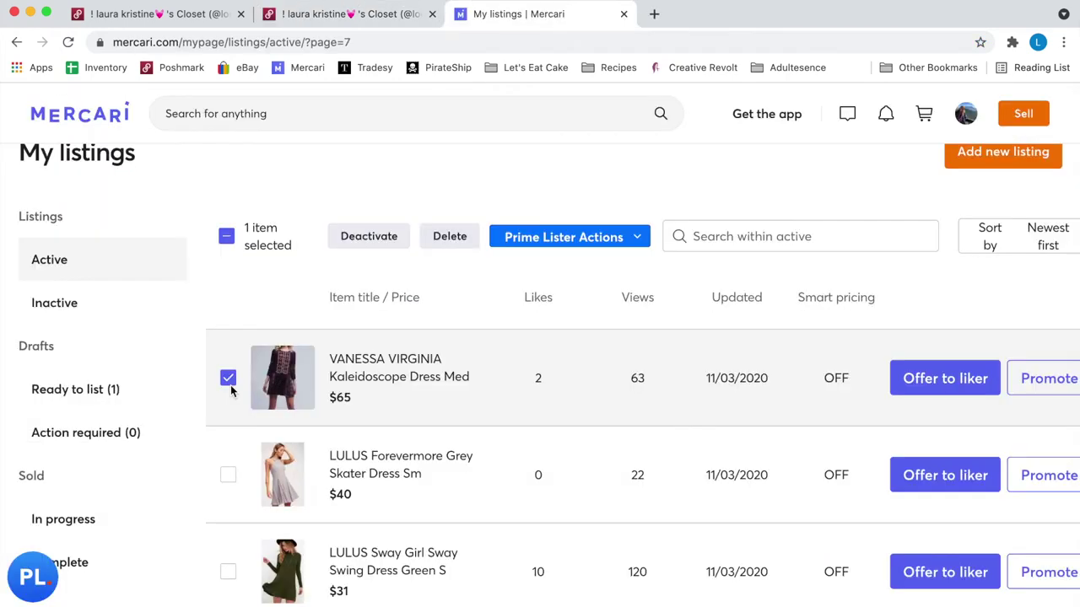
# - Relist only the VANESSA VIRGINIA Kaleidoscope Dress Med on Mercari, unchecking the two LULUS dresses
pyautogui.click(228, 381)
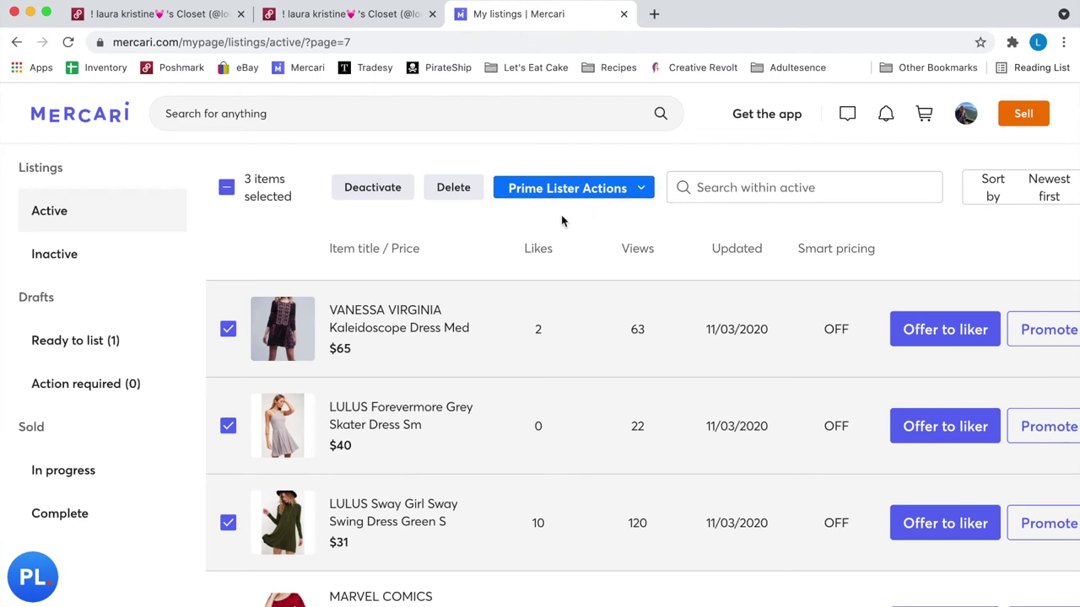
pyautogui.click(227, 426)
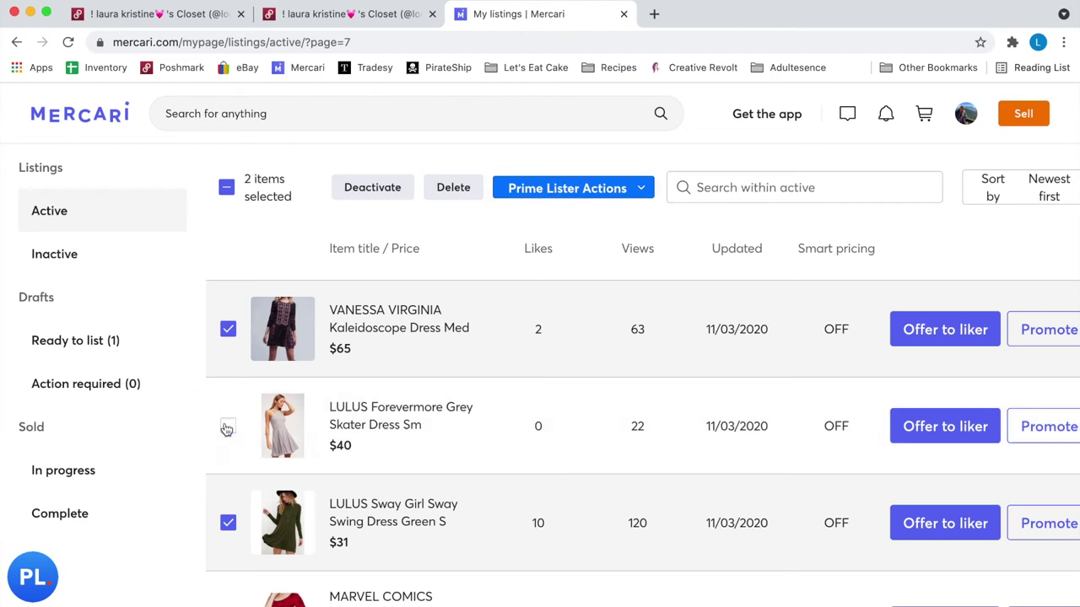
pyautogui.click(228, 523)
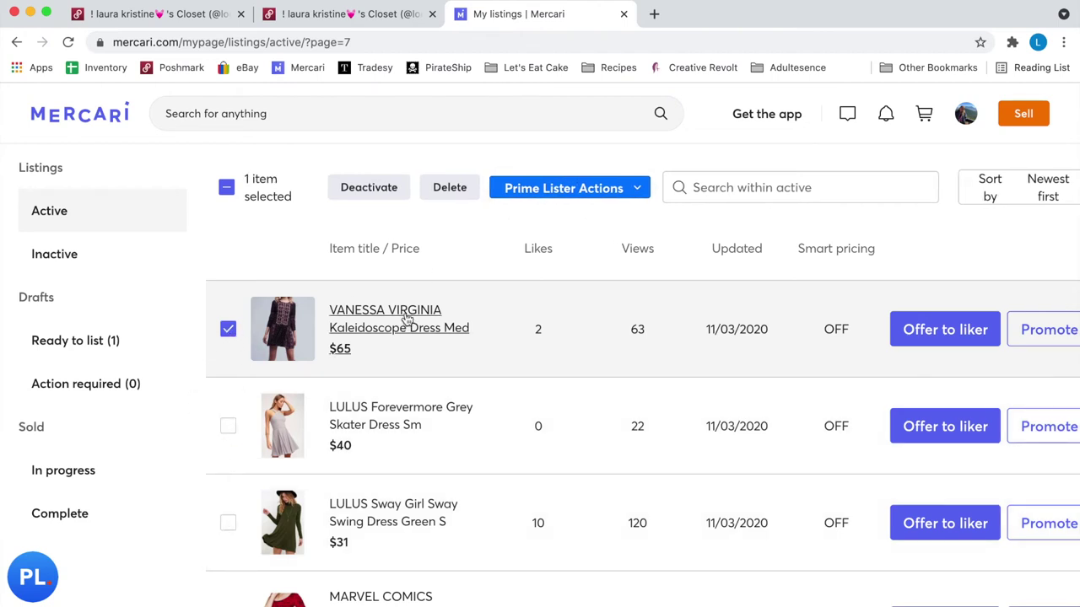
pyautogui.click(634, 189)
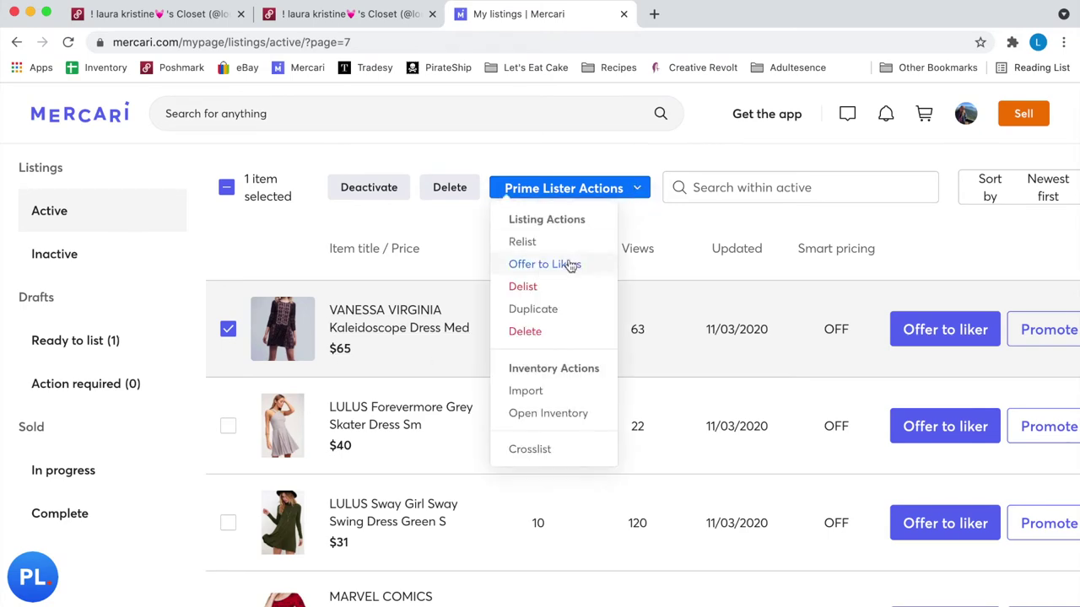
pyautogui.click(522, 242)
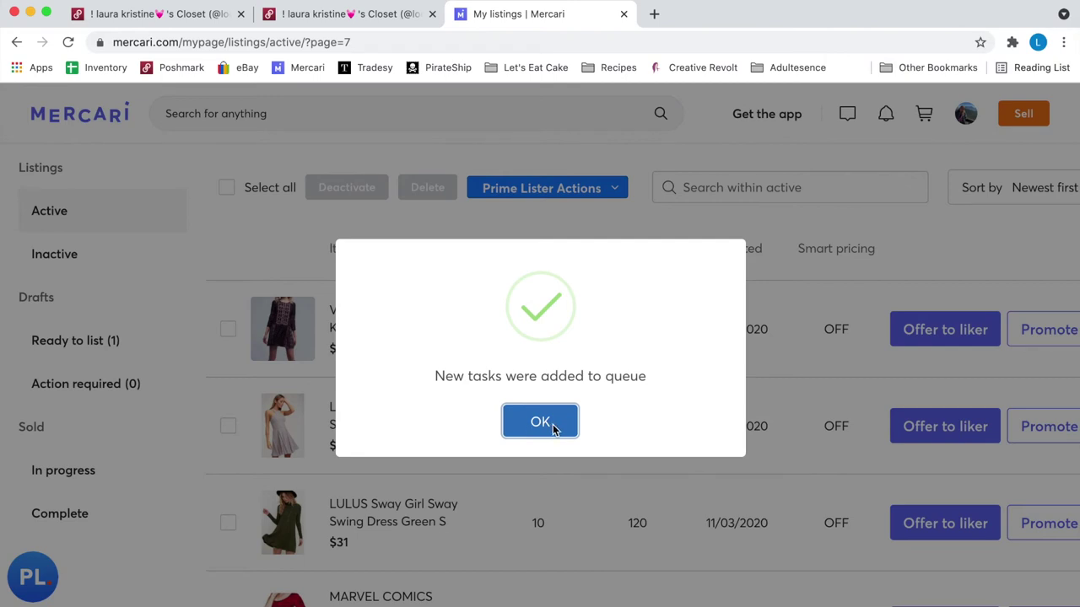
pyautogui.click(554, 430)
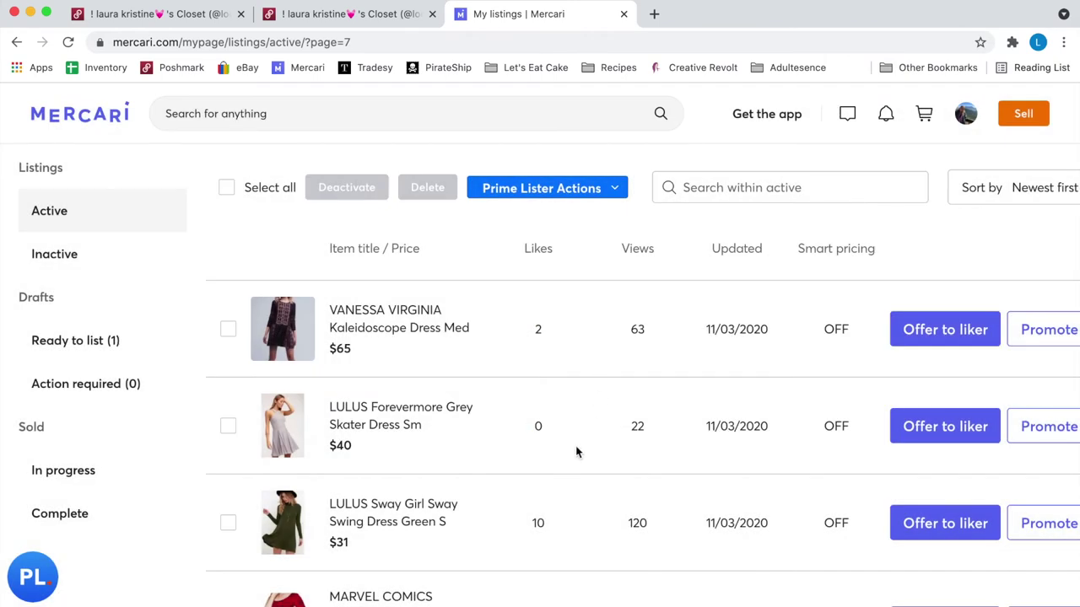
# - Reload the Mercari active listings and clear the single VANESSA VIRGINIA dress selection
pyautogui.click(41, 212)
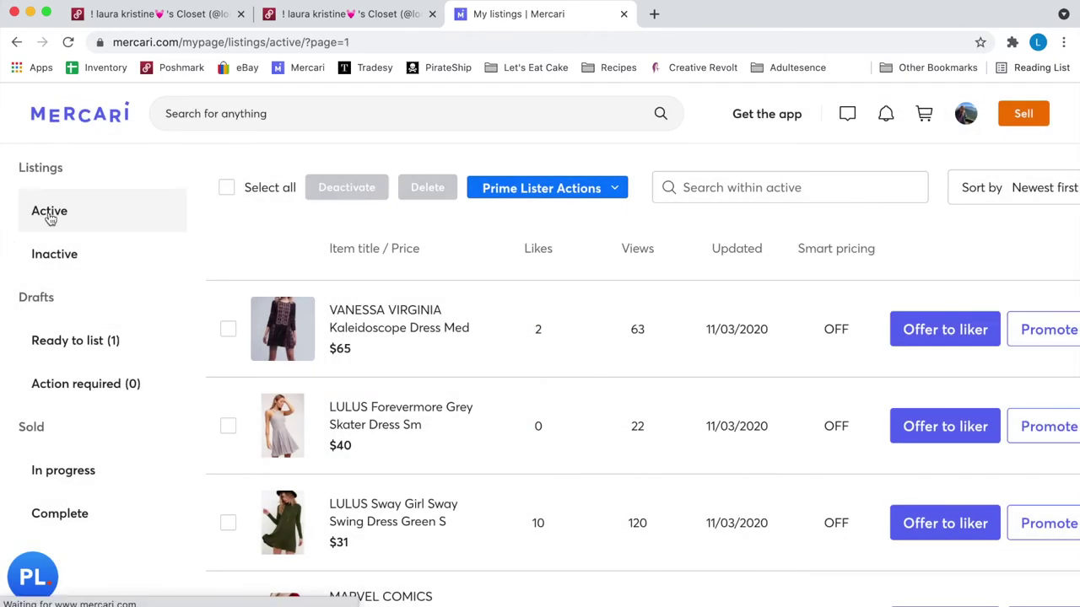
pyautogui.scroll(-2, 422, 411)
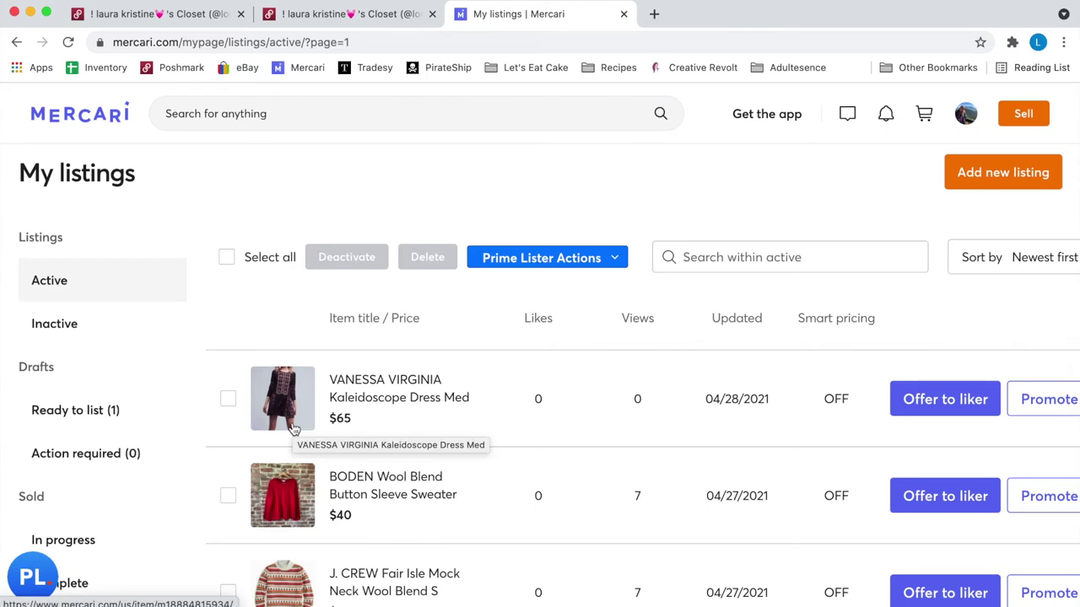
pyautogui.click(228, 398)
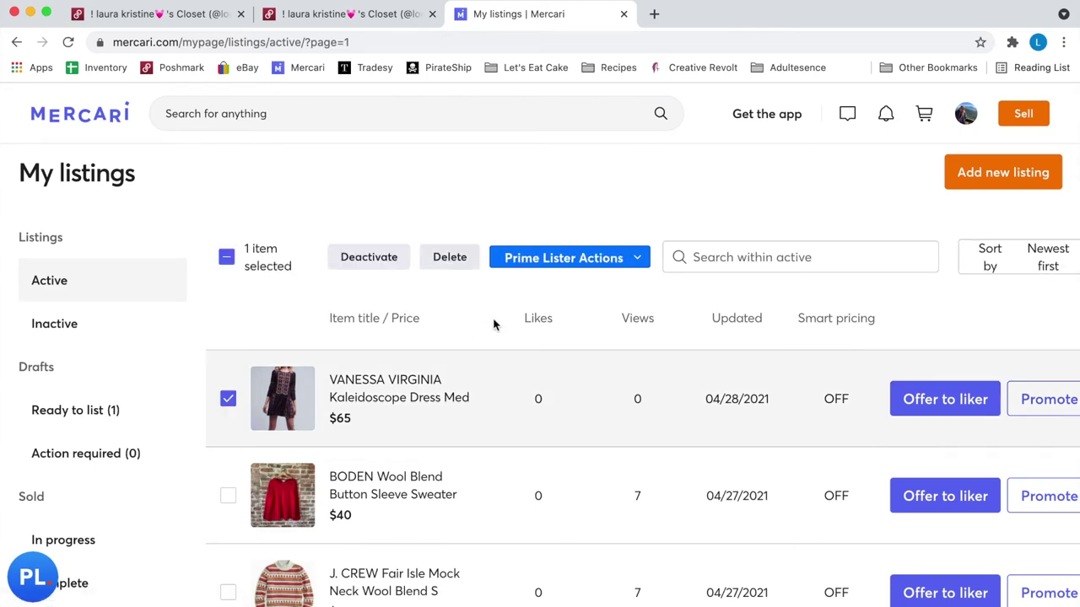
pyautogui.click(578, 257)
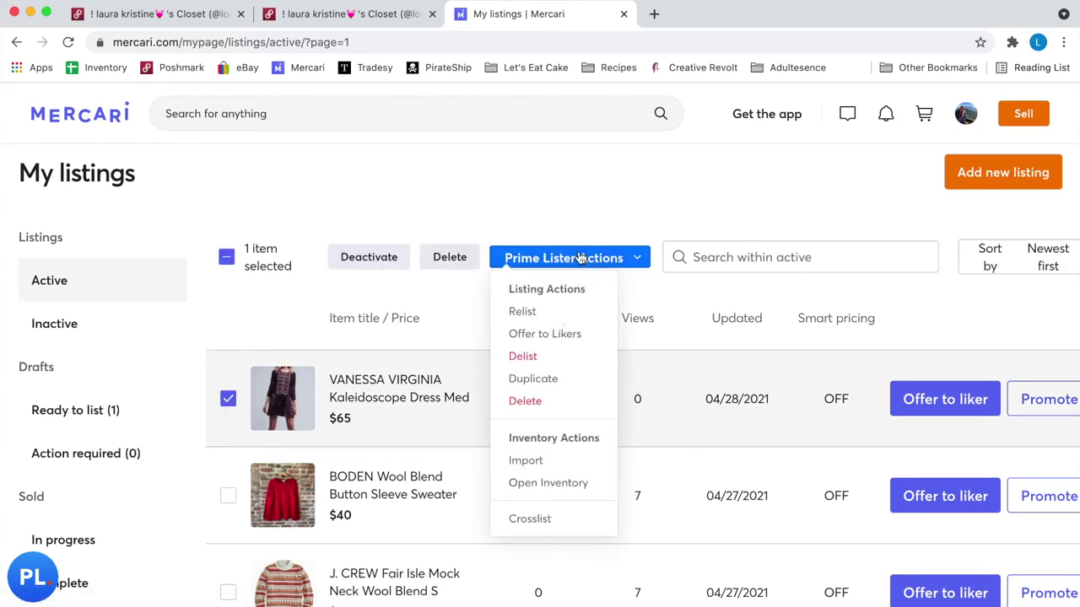
pyautogui.click(273, 338)
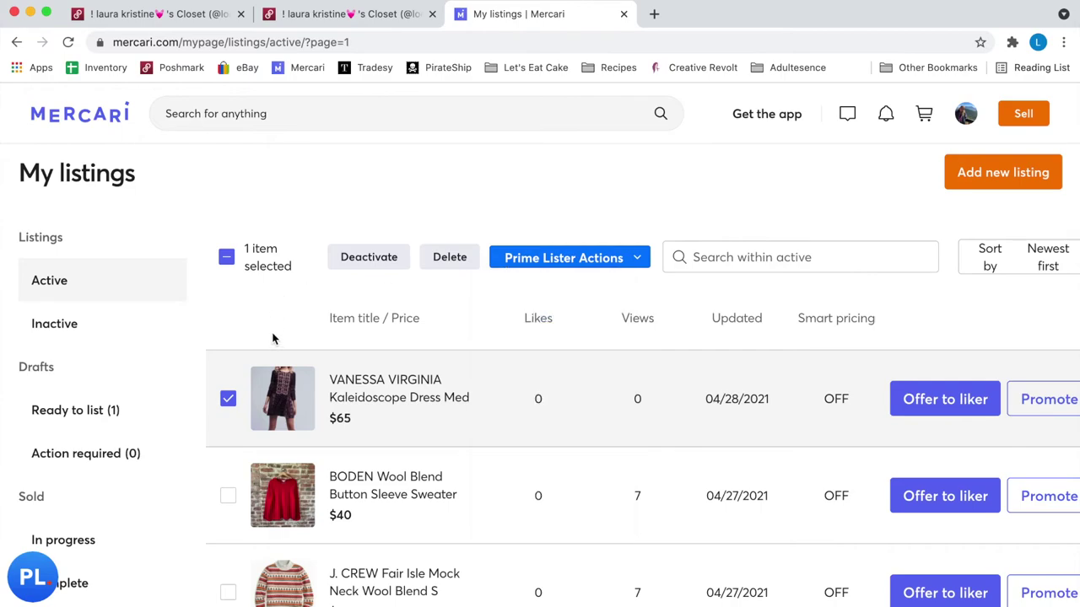
pyautogui.click(227, 257)
# - Select all 20 active Mercari listings and start PrimeLister's Offer to Likers on them
pyautogui.click(227, 258)
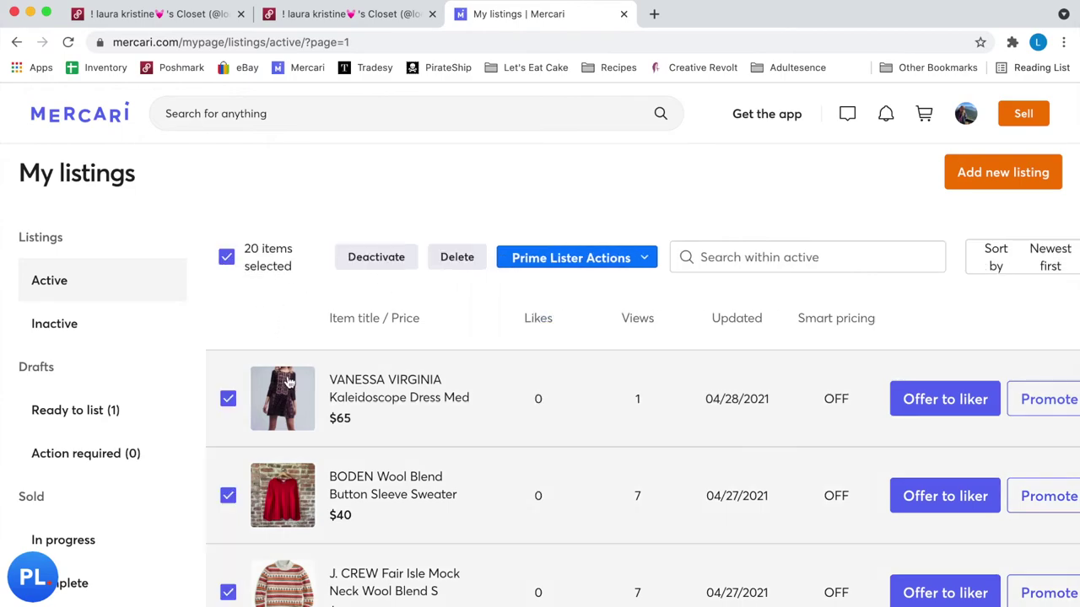
pyautogui.scroll(-20, 287, 381)
pyautogui.scroll(20, 287, 381)
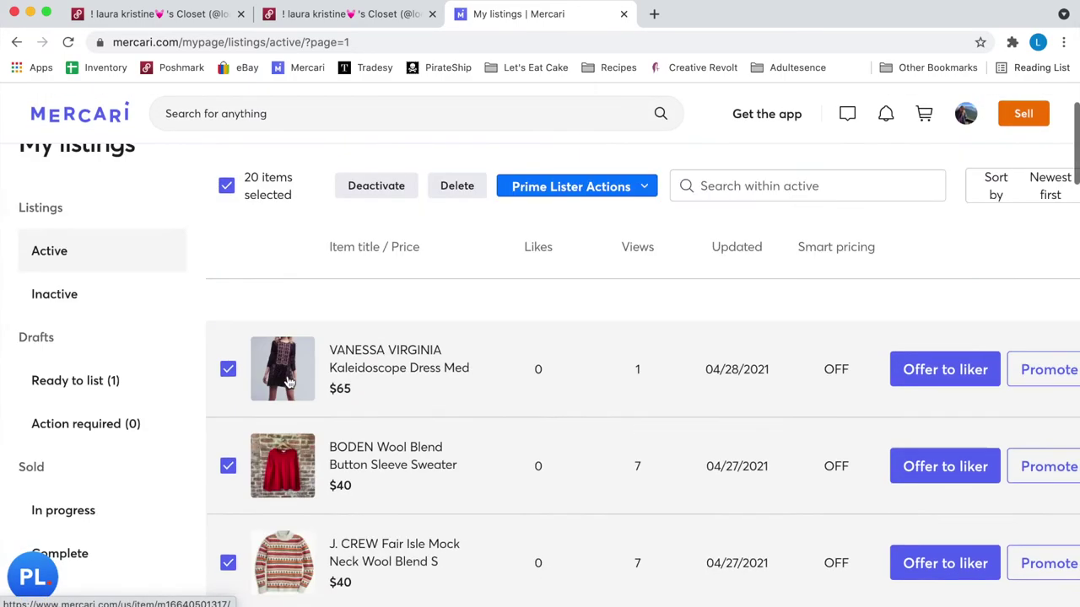
pyautogui.scroll(2, 289, 382)
pyautogui.click(579, 338)
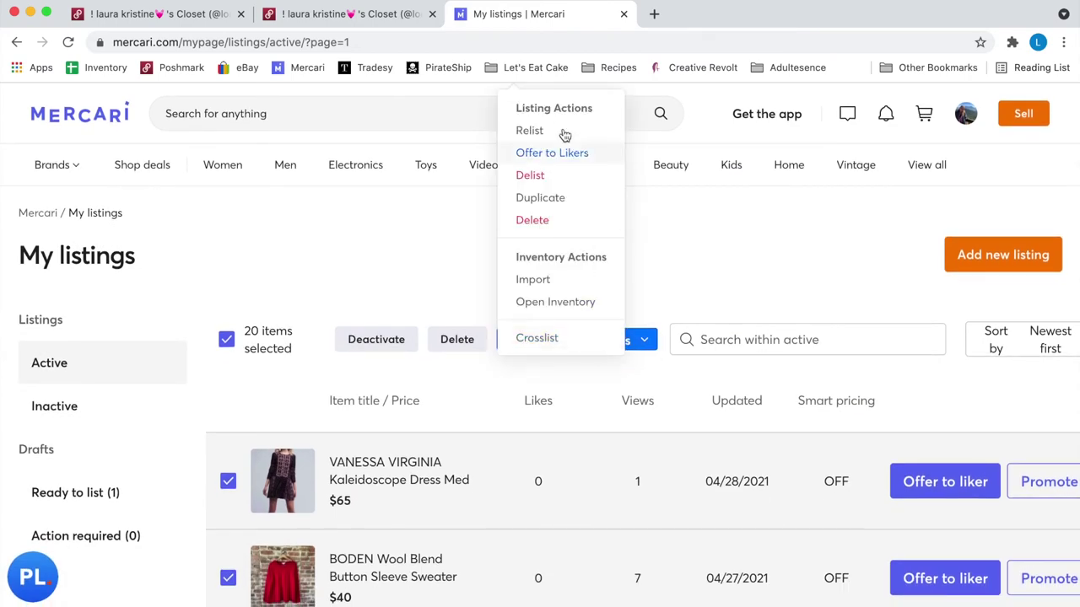
pyautogui.click(561, 155)
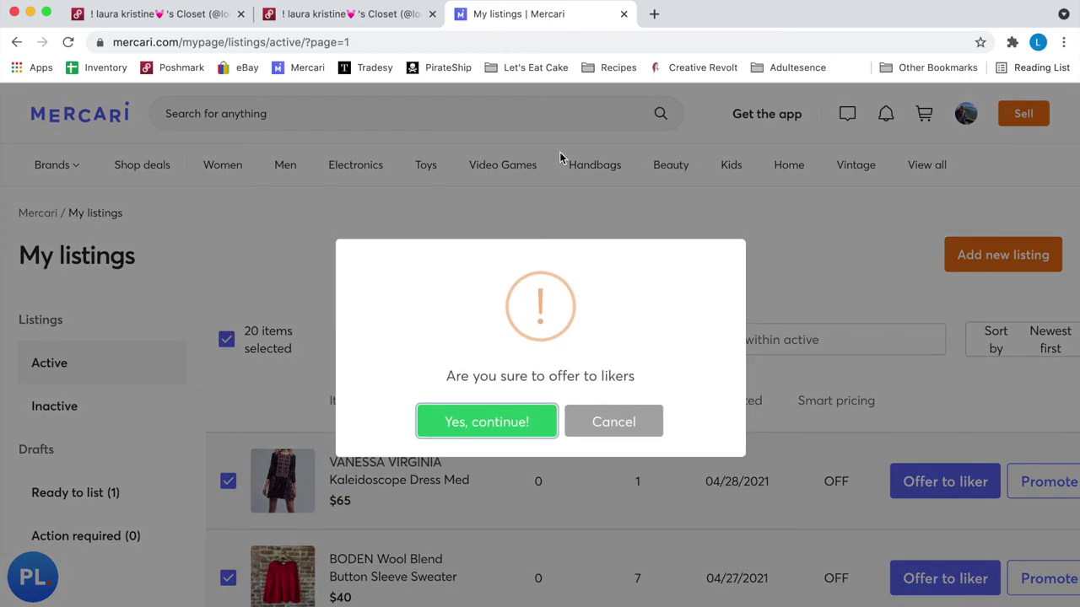
pyautogui.click(496, 422)
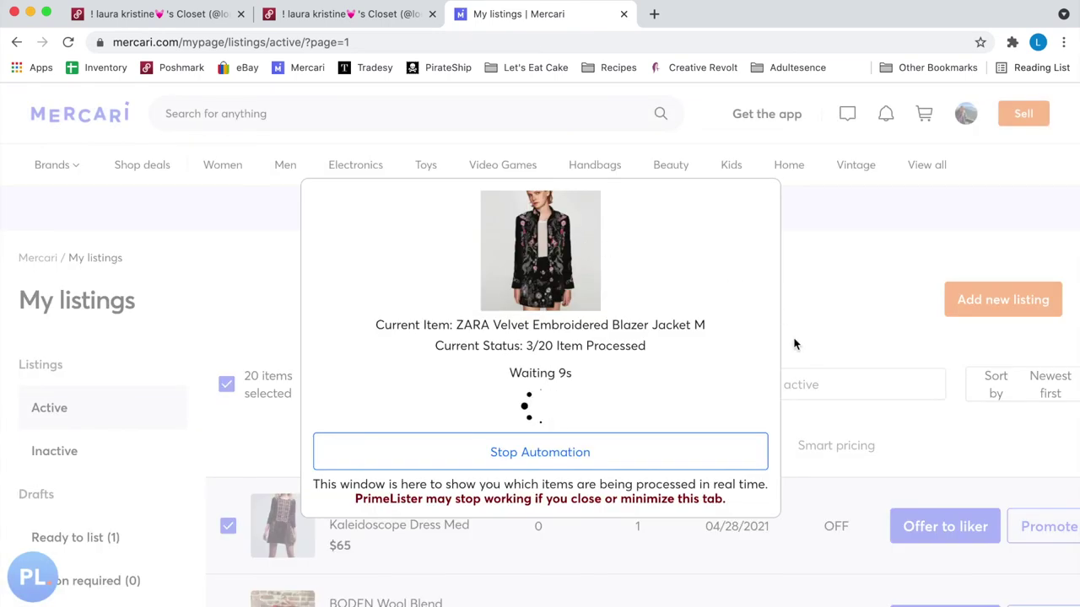
pyautogui.scroll(-1, 793, 344)
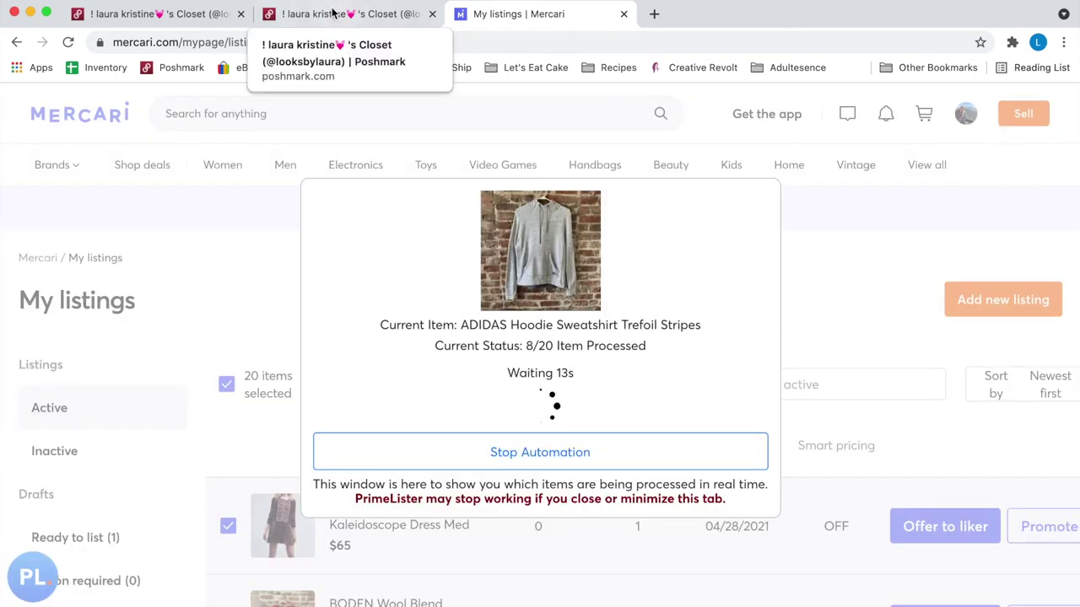
pyautogui.click(333, 12)
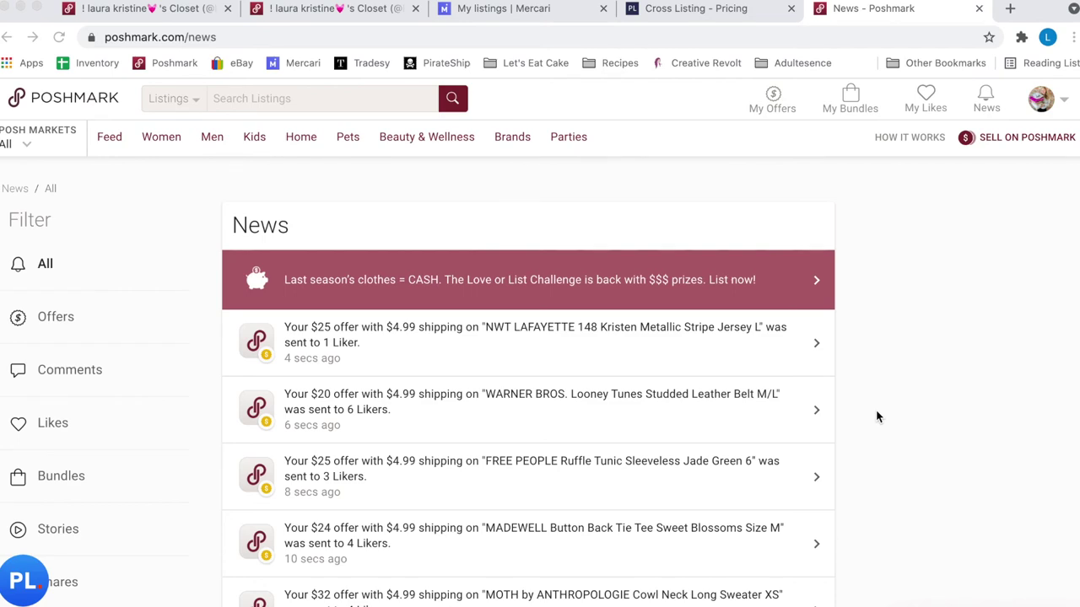
pyautogui.scroll(-3, 877, 417)
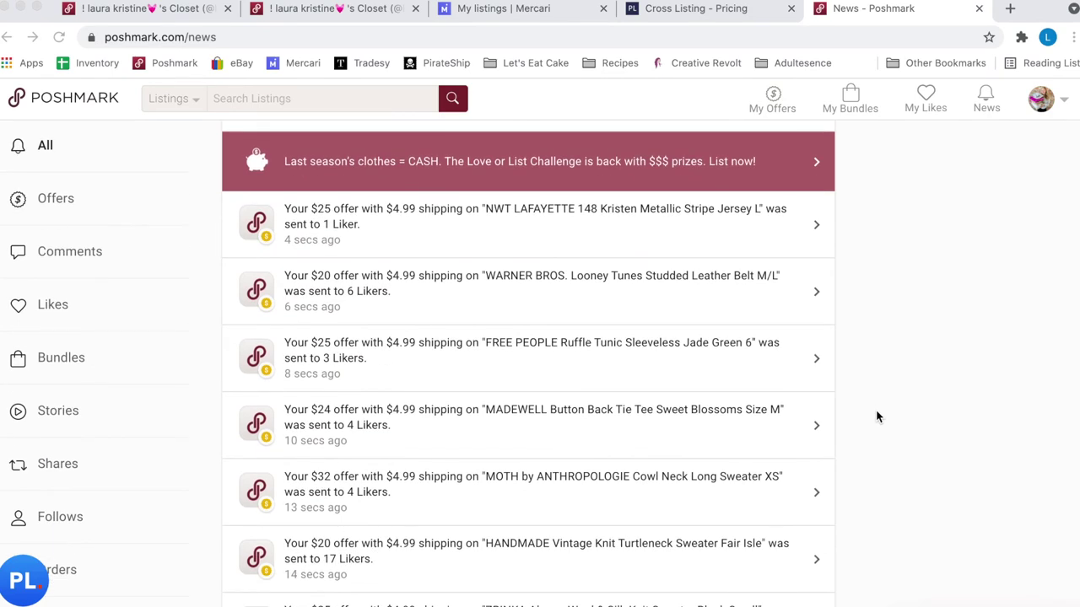
pyautogui.scroll(-12, 877, 416)
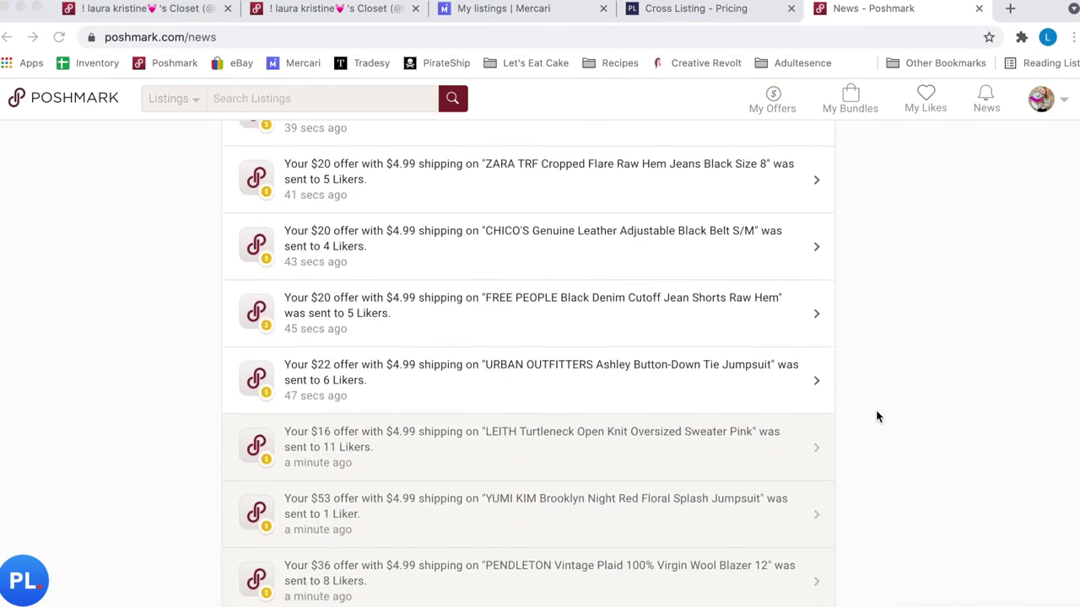
pyautogui.scroll(-18, 876, 417)
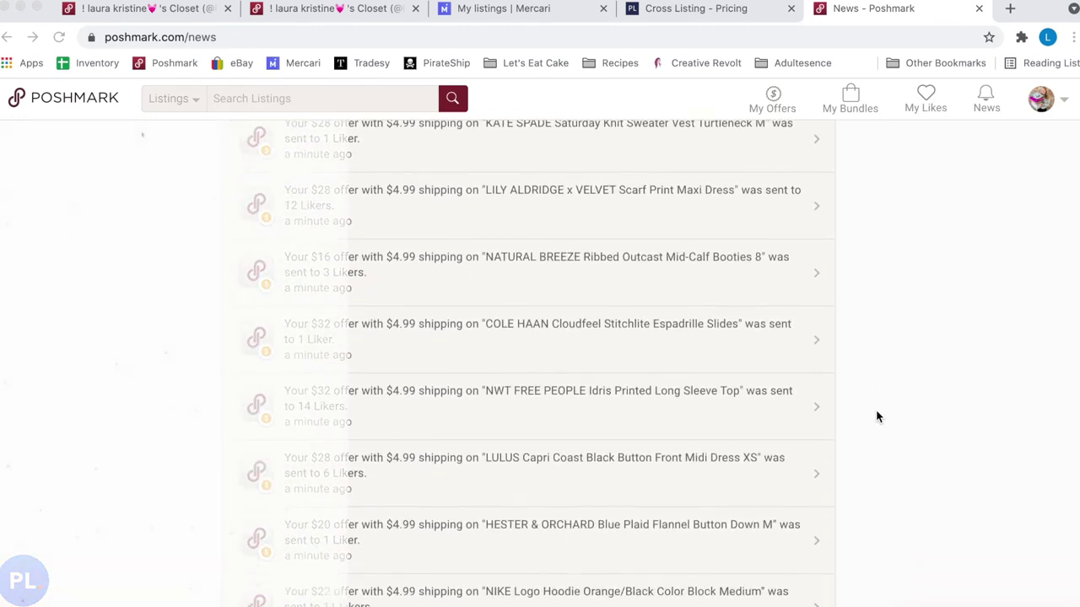
pyautogui.scroll(-5, 877, 417)
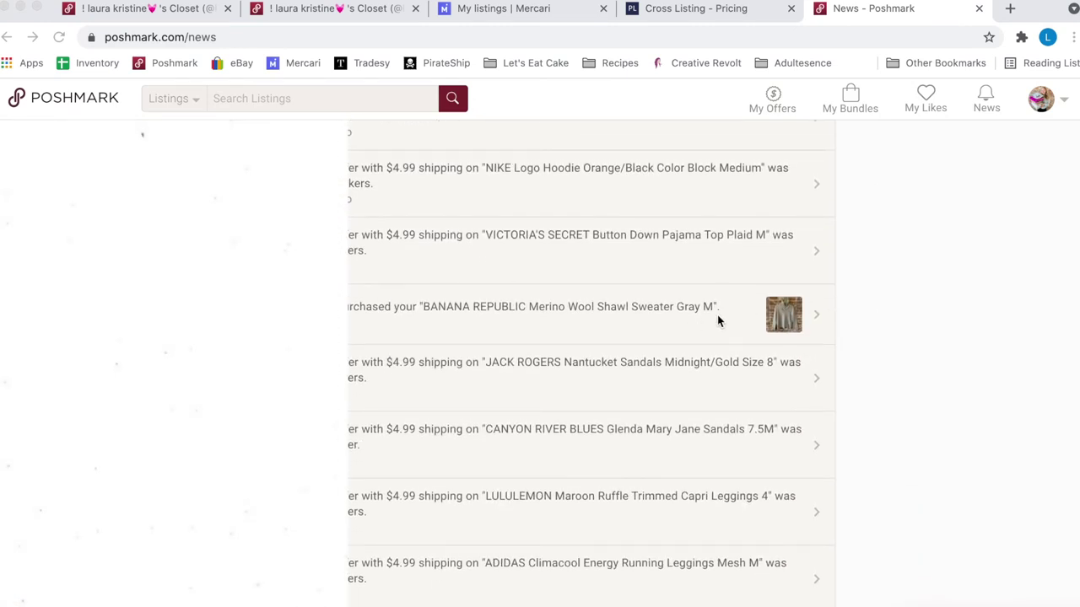
pyautogui.click(771, 323)
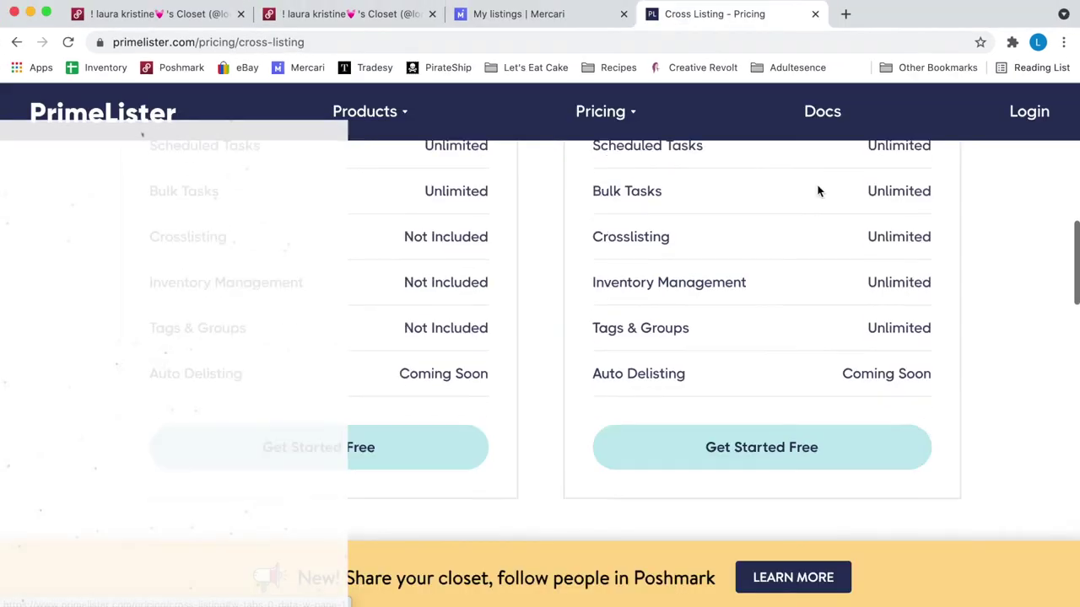
pyautogui.scroll(-3, 818, 189)
pyautogui.scroll(5, 818, 190)
pyautogui.scroll(6, 817, 187)
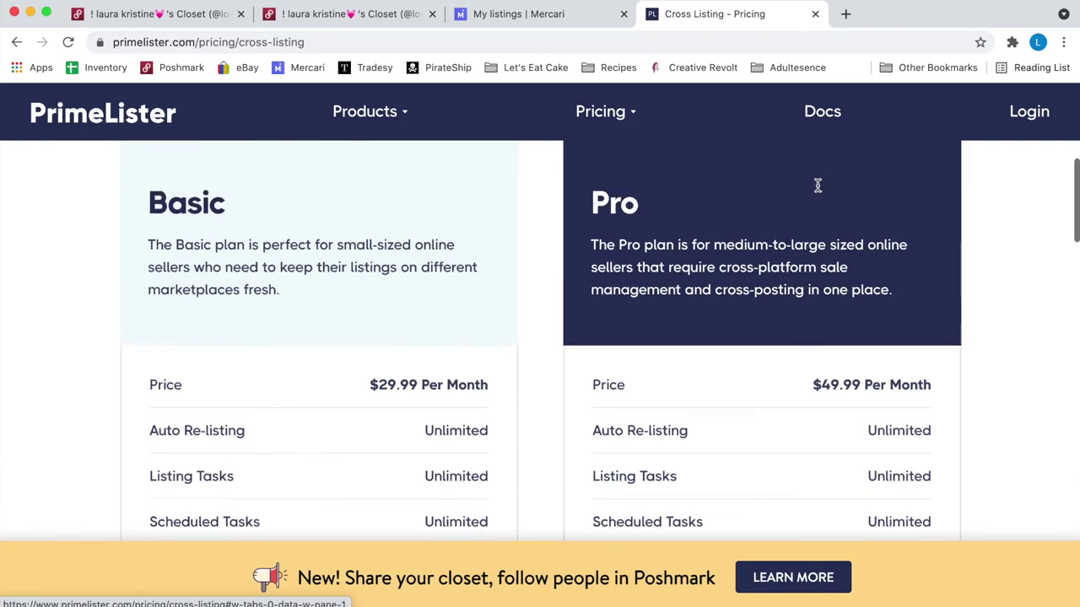
pyautogui.click(819, 306)
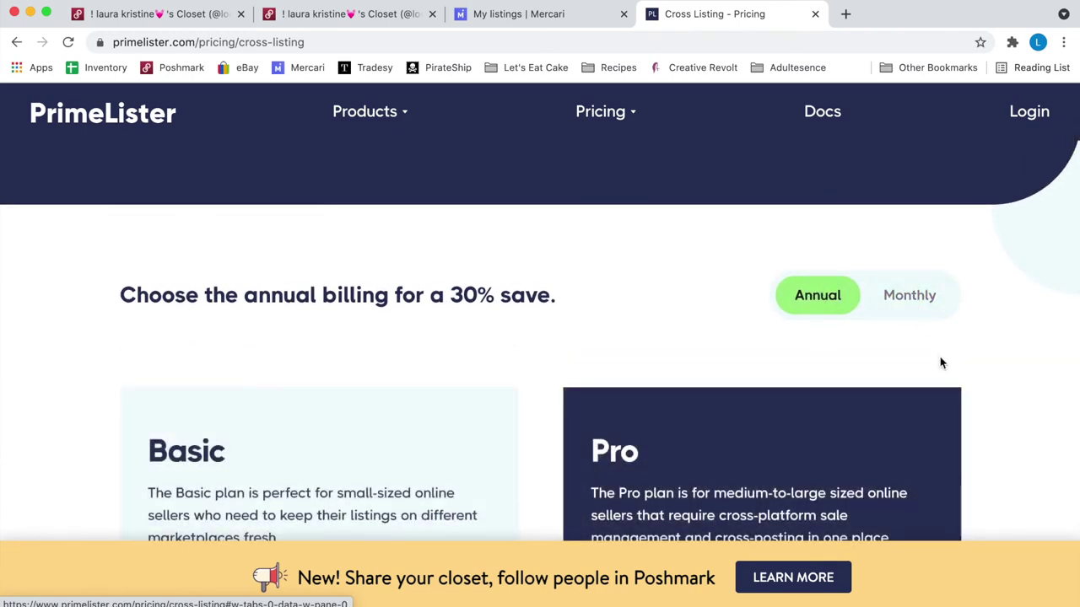
pyautogui.scroll(-3, 942, 363)
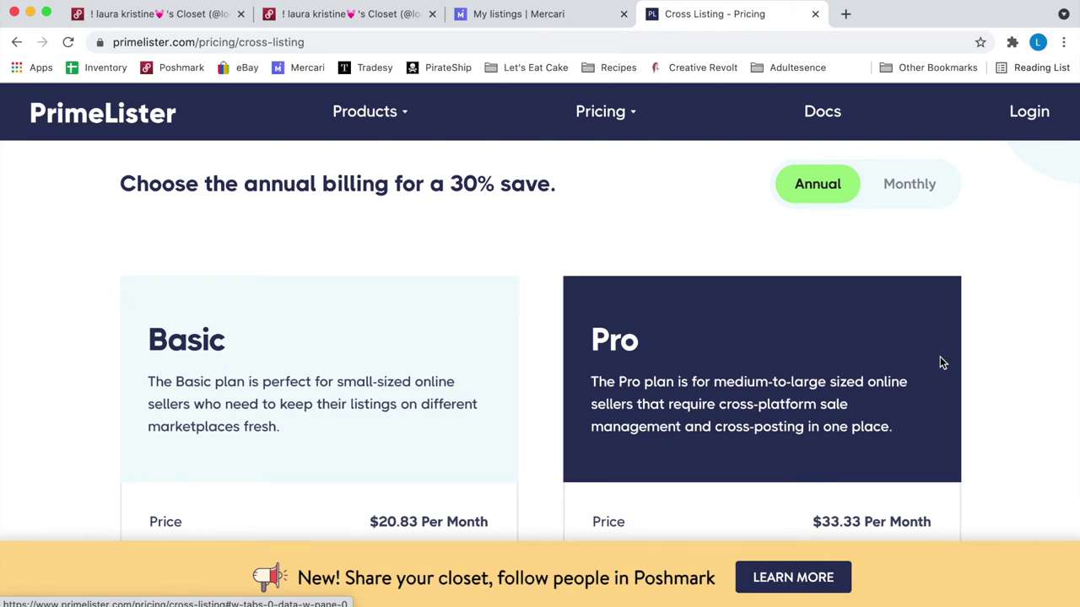
pyautogui.click(933, 195)
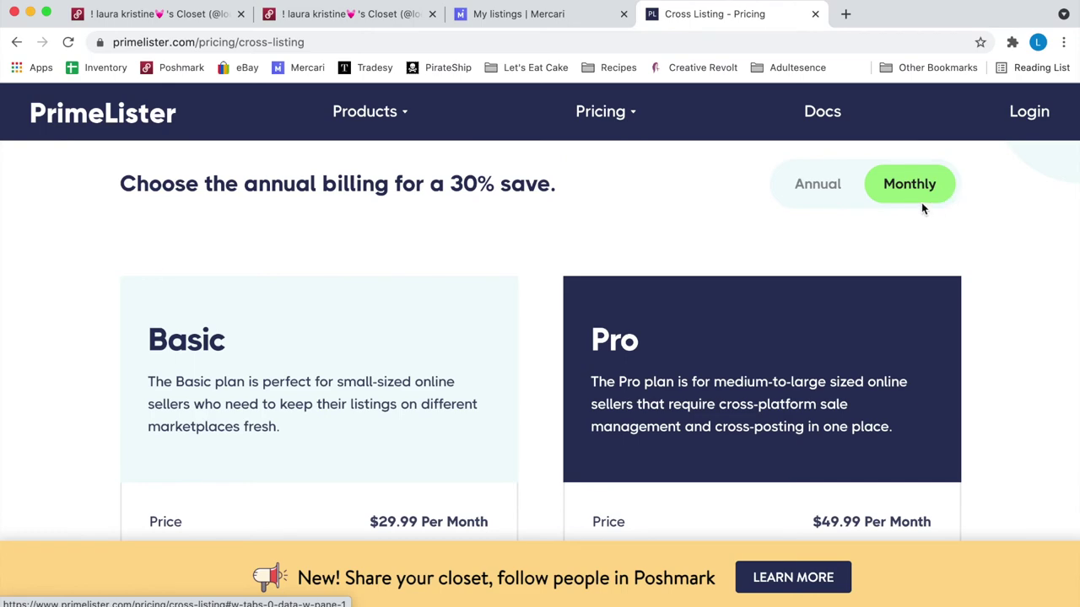
pyautogui.click(828, 200)
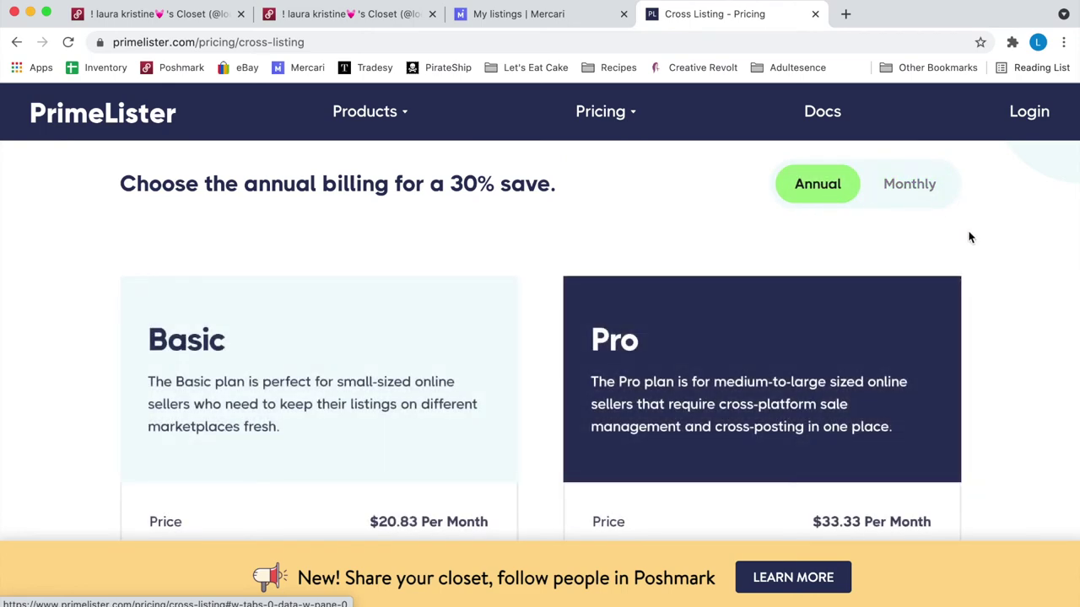
pyautogui.scroll(-4, 872, 427)
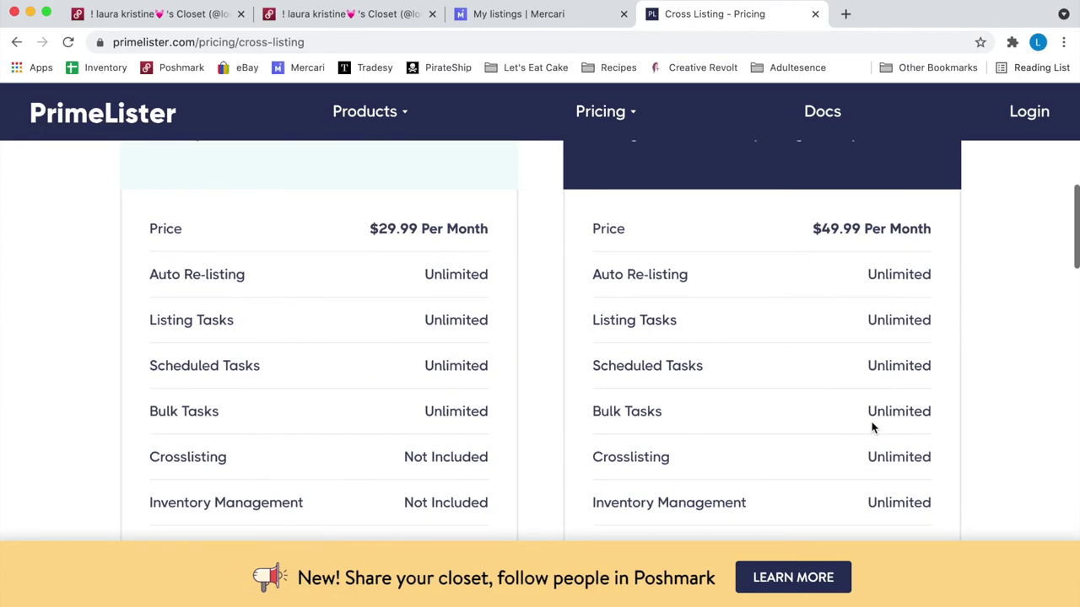
pyautogui.scroll(3, 873, 427)
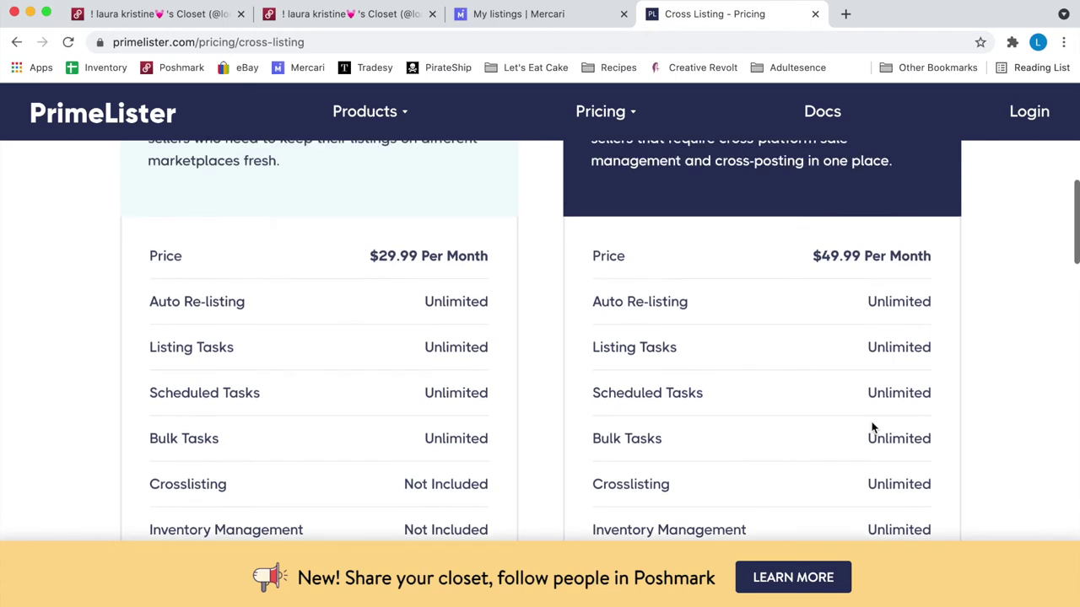
pyautogui.scroll(-1, 843, 422)
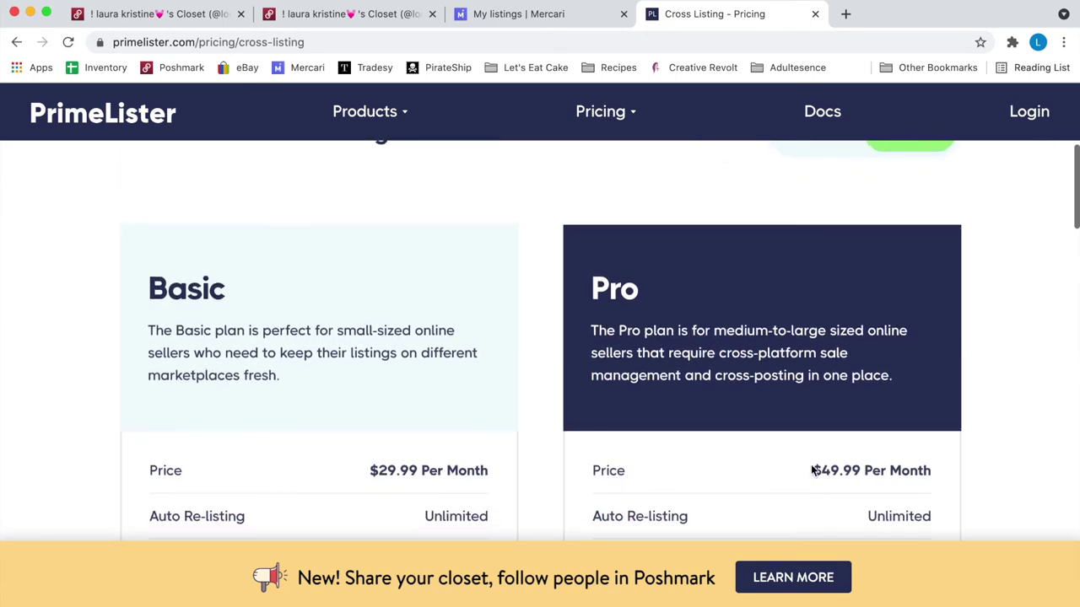
pyautogui.moveTo(811, 471); pyautogui.dragTo(931, 471)
pyautogui.click(907, 473)
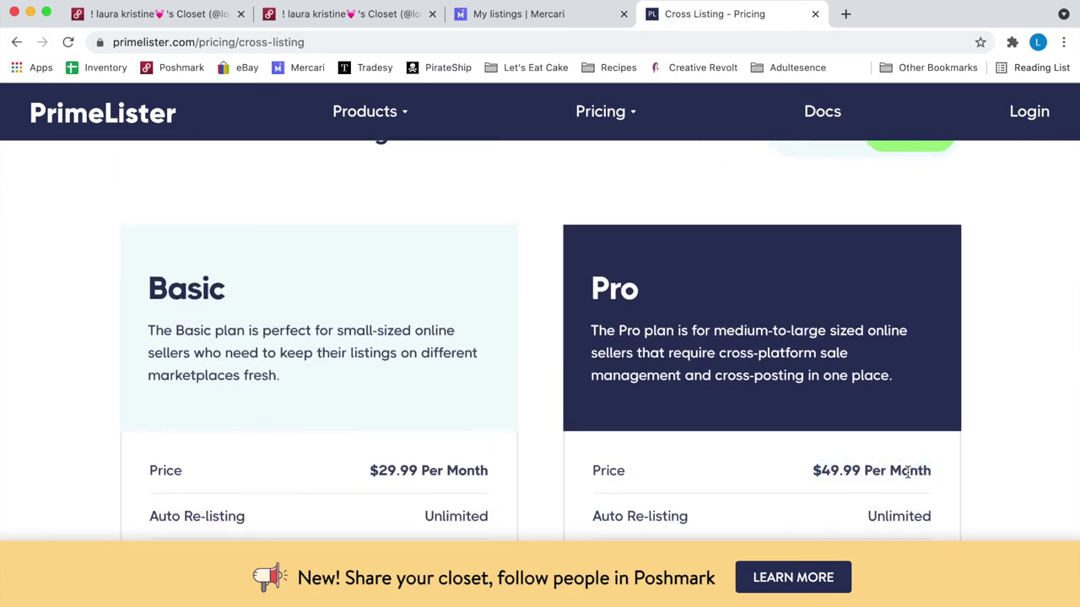